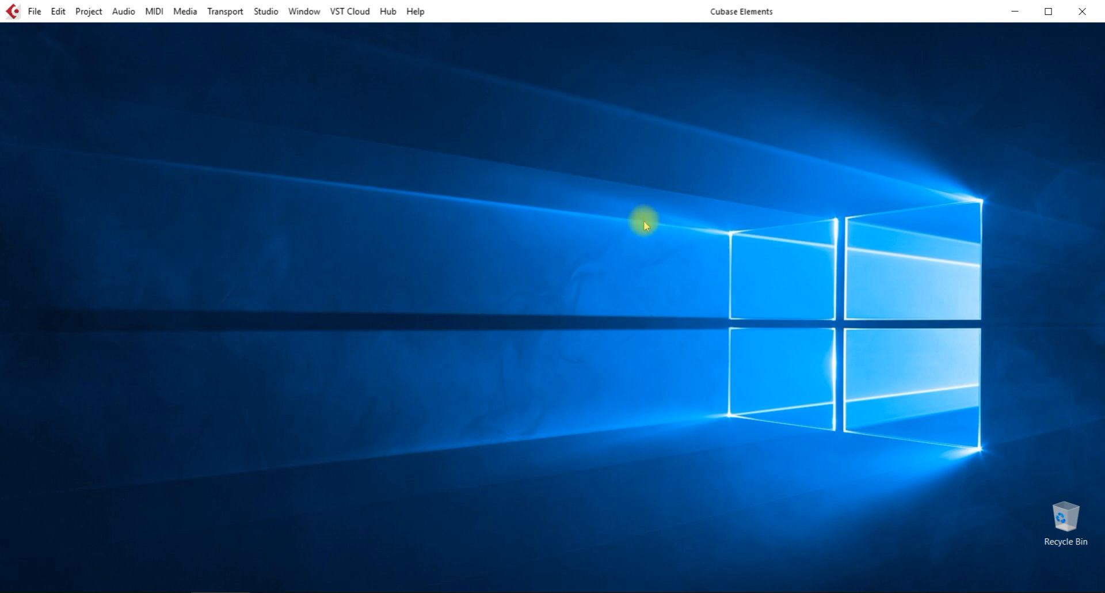
Maximize the program window and open the Steinberg Hub.
double_click(598, 11)
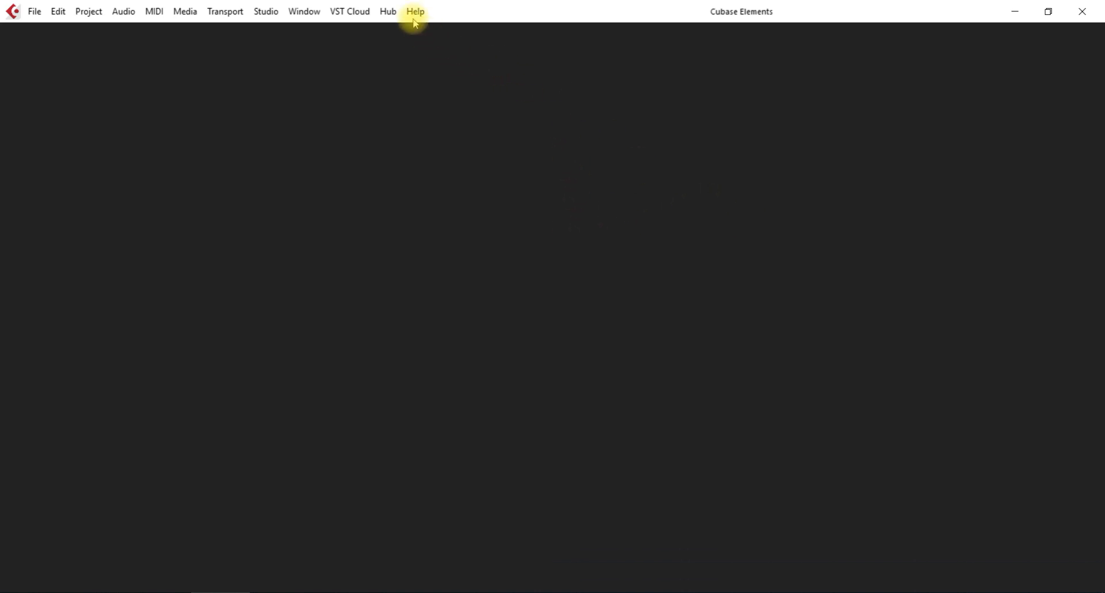
left_click(387, 12)
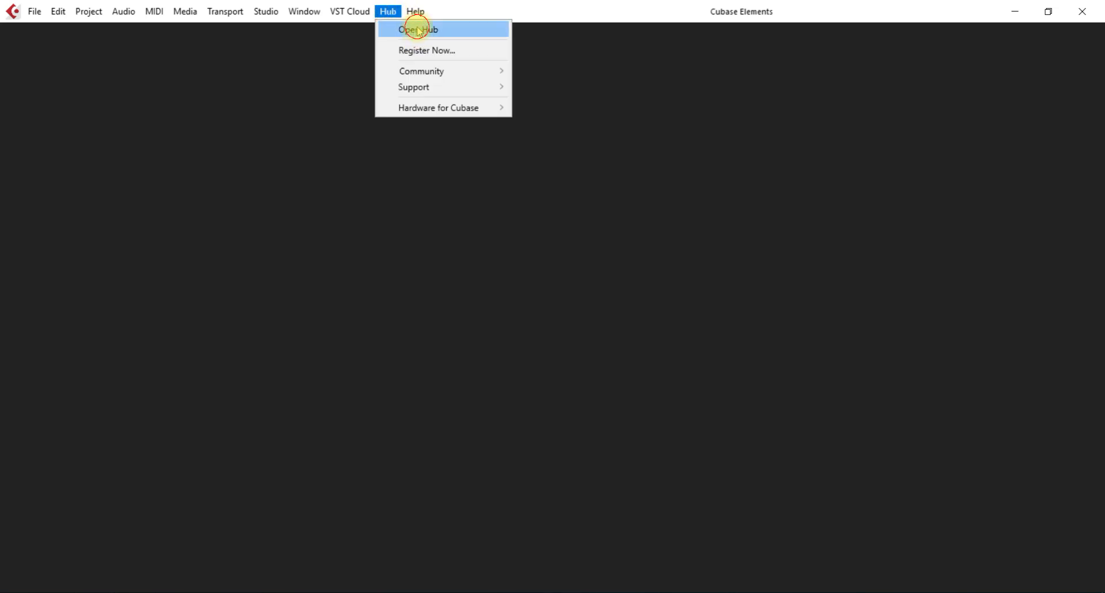
left_click(416, 30)
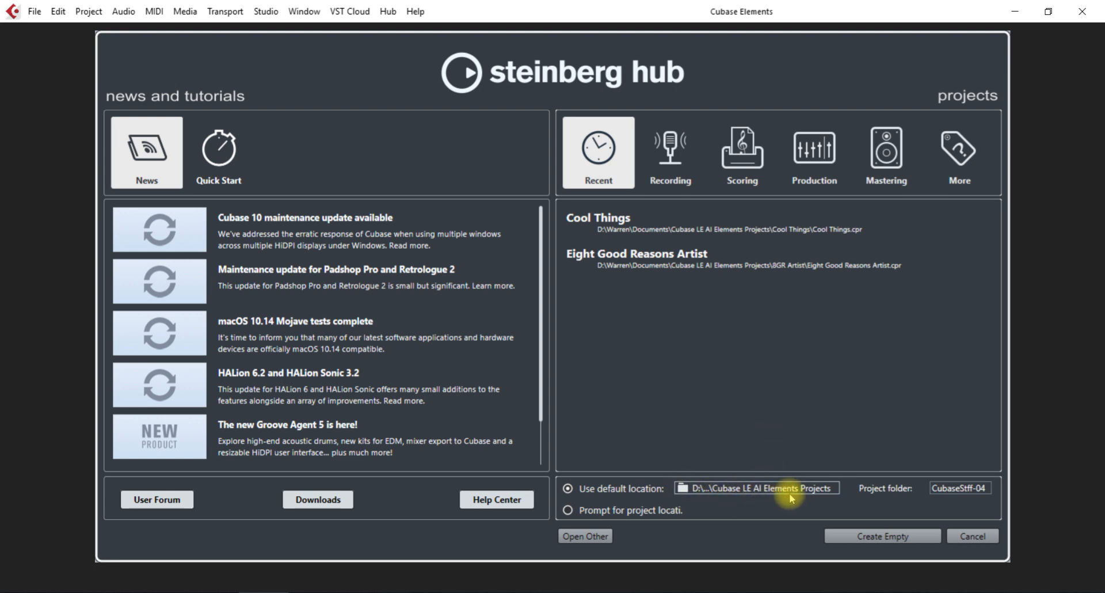
left_click(703, 489)
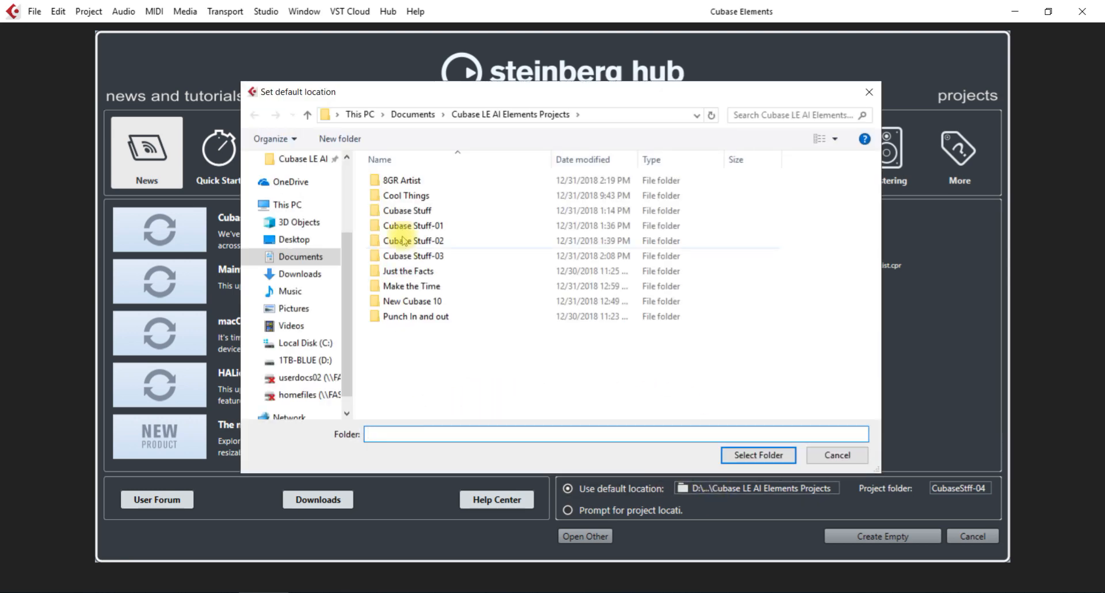
left_click(286, 363)
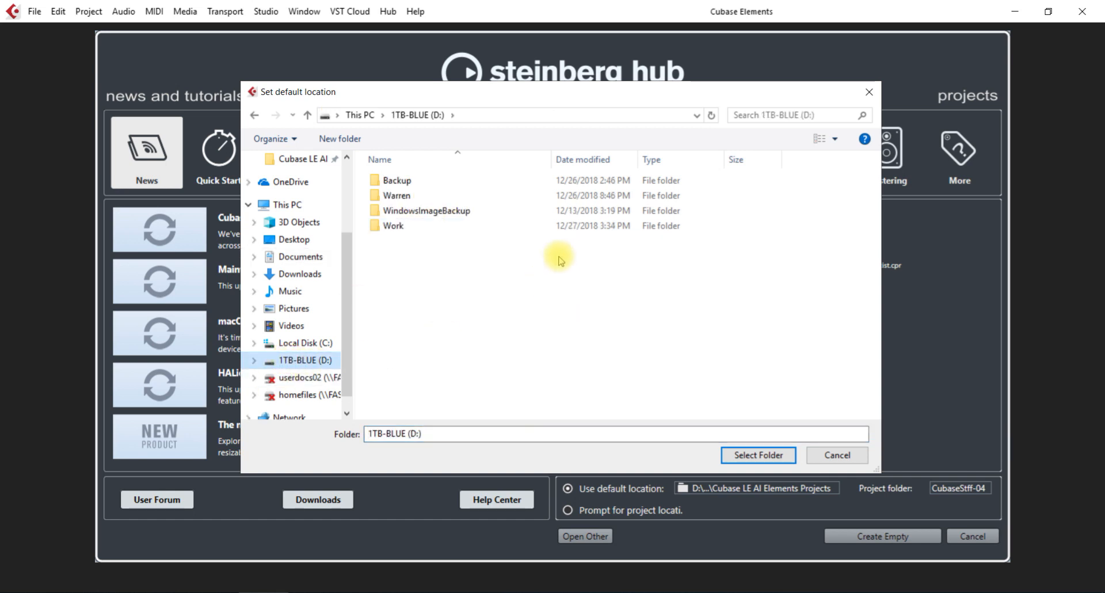
double_click(387, 199)
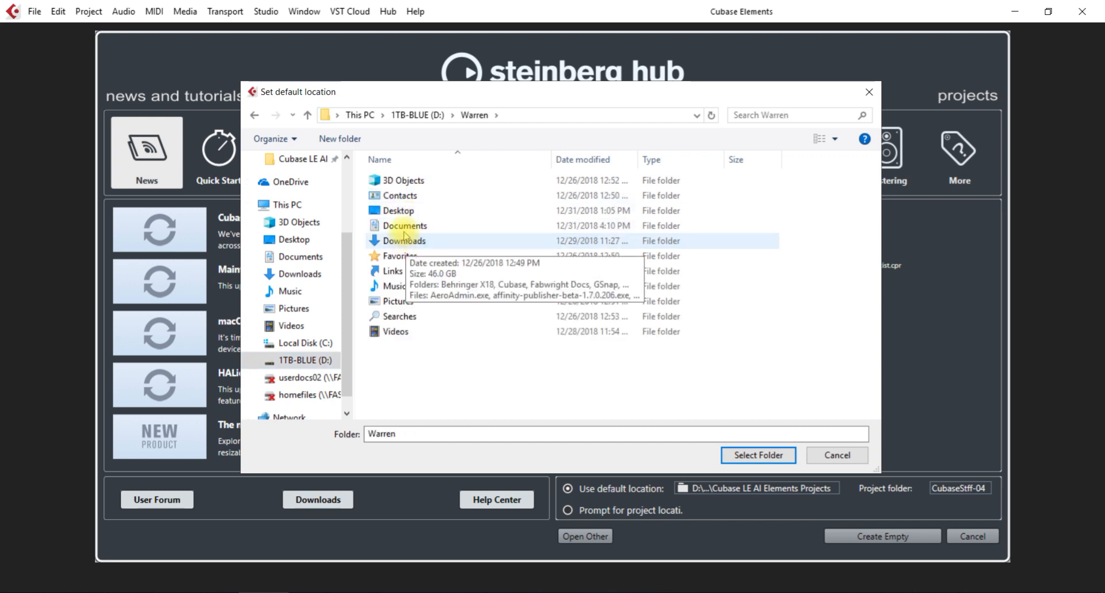
left_click(869, 92)
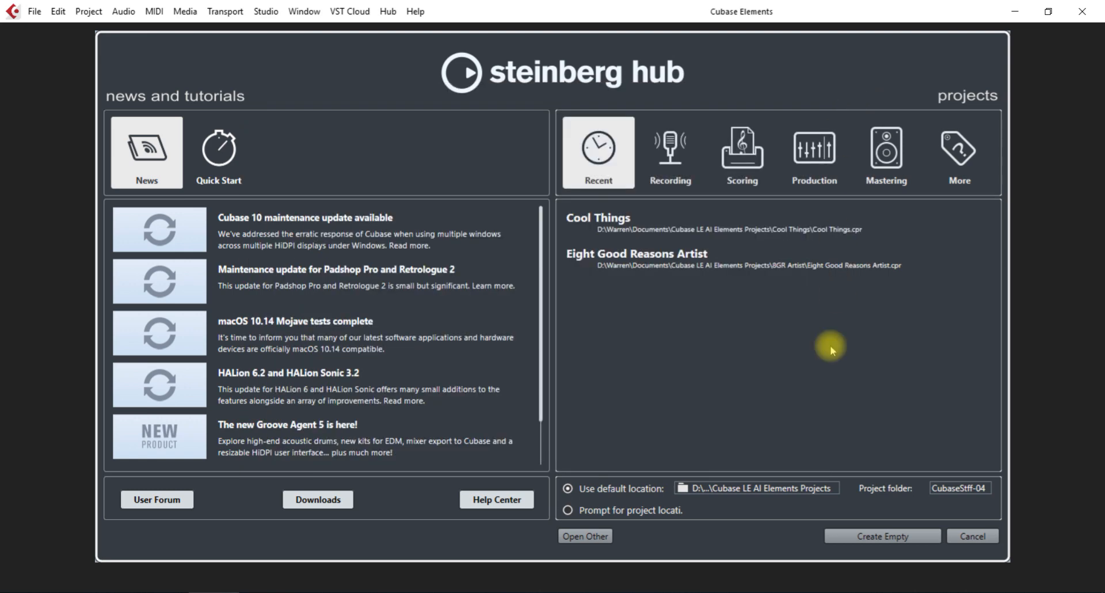
Open the recent project Cool Things from the hub, leaving the project folder name as it is.
left_click(974, 487)
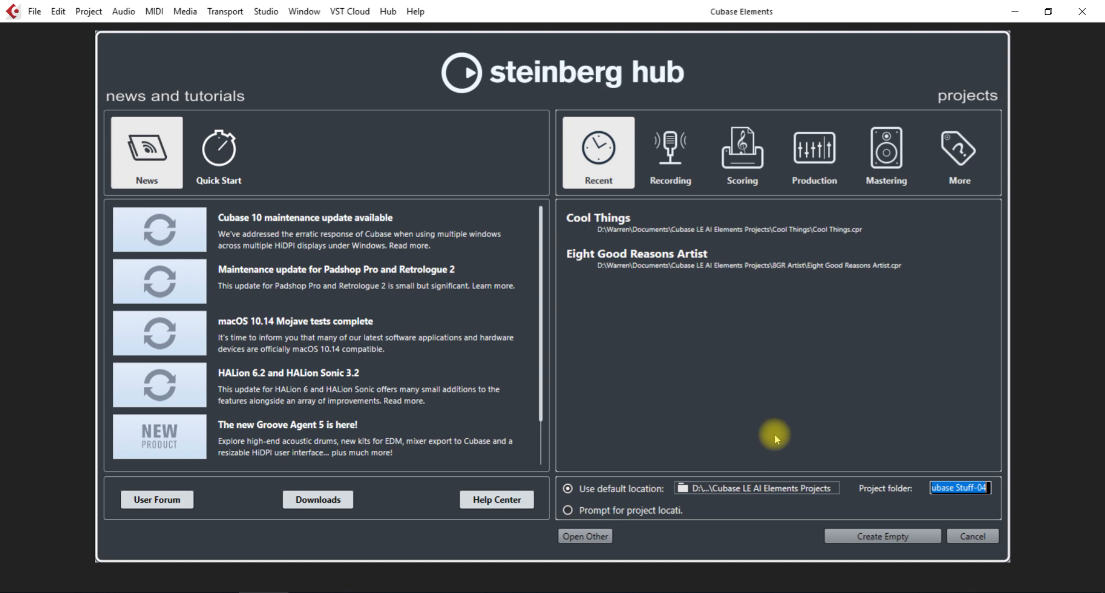
left_click(626, 226)
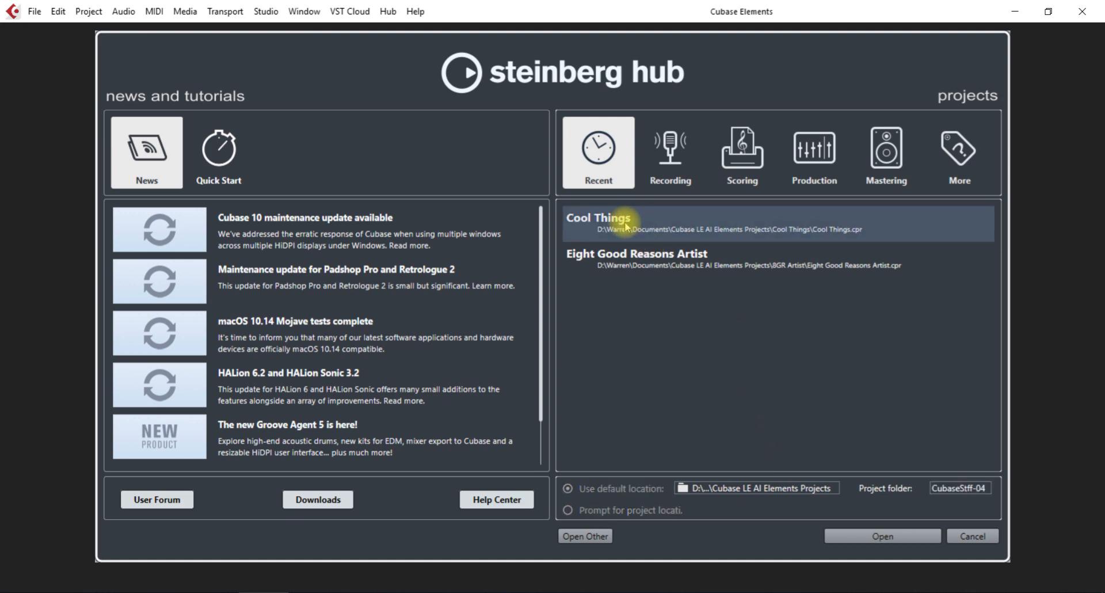
left_click(896, 537)
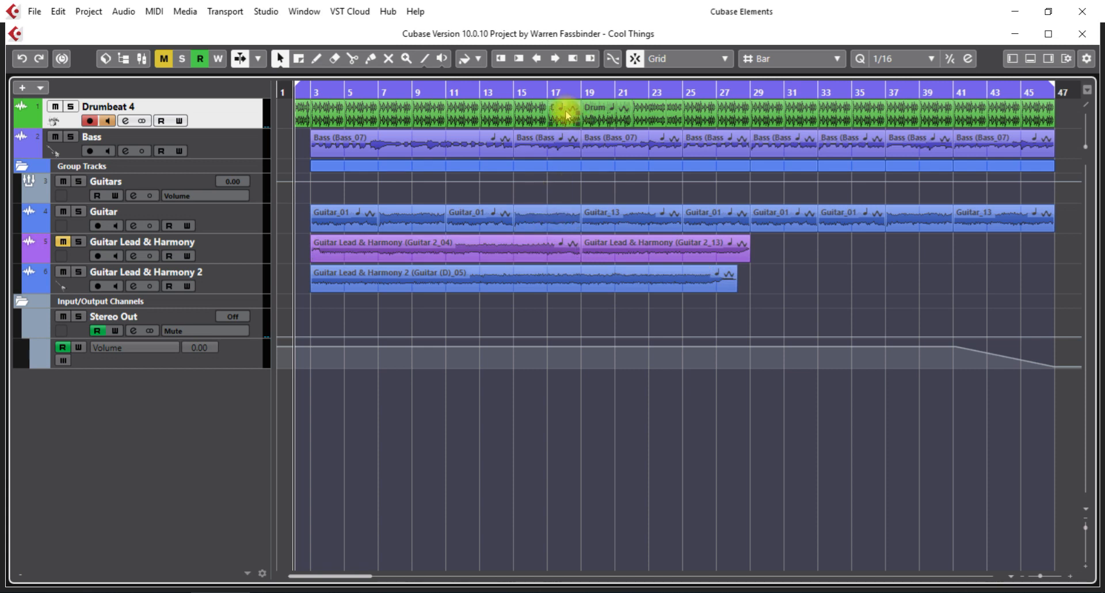
Show the Transport Bar in the project window and look over the list of its available elements.
left_click(1068, 60)
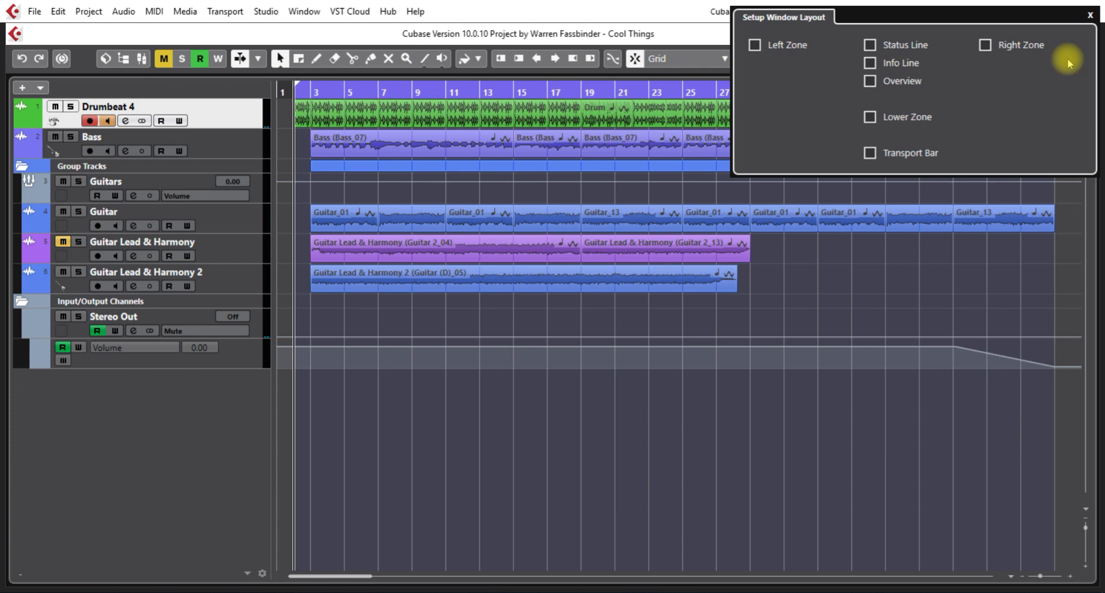
left_click(868, 154)
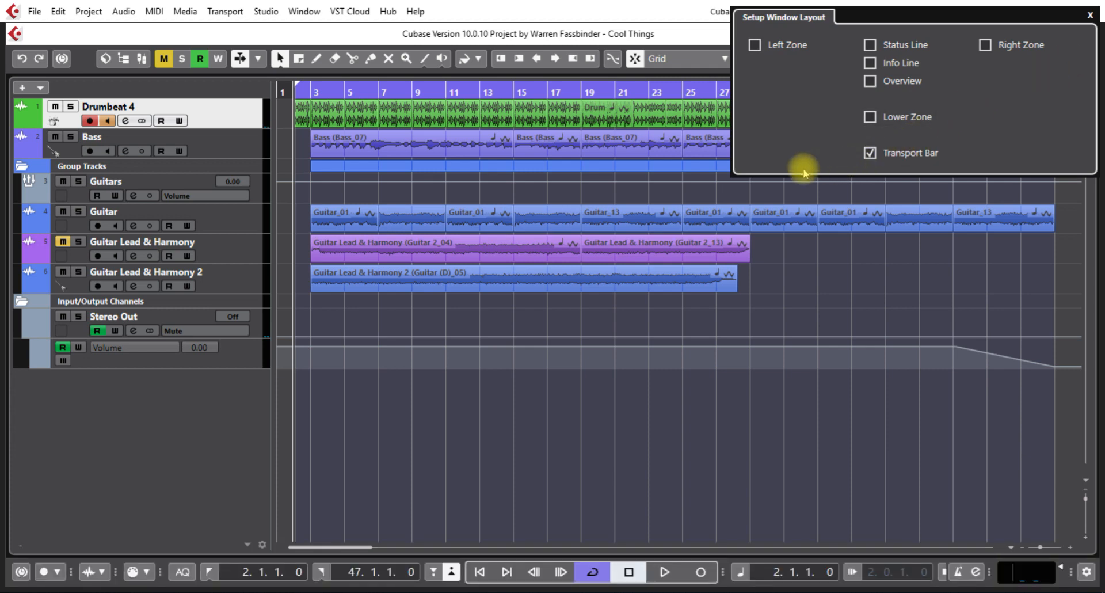
left_click(678, 11)
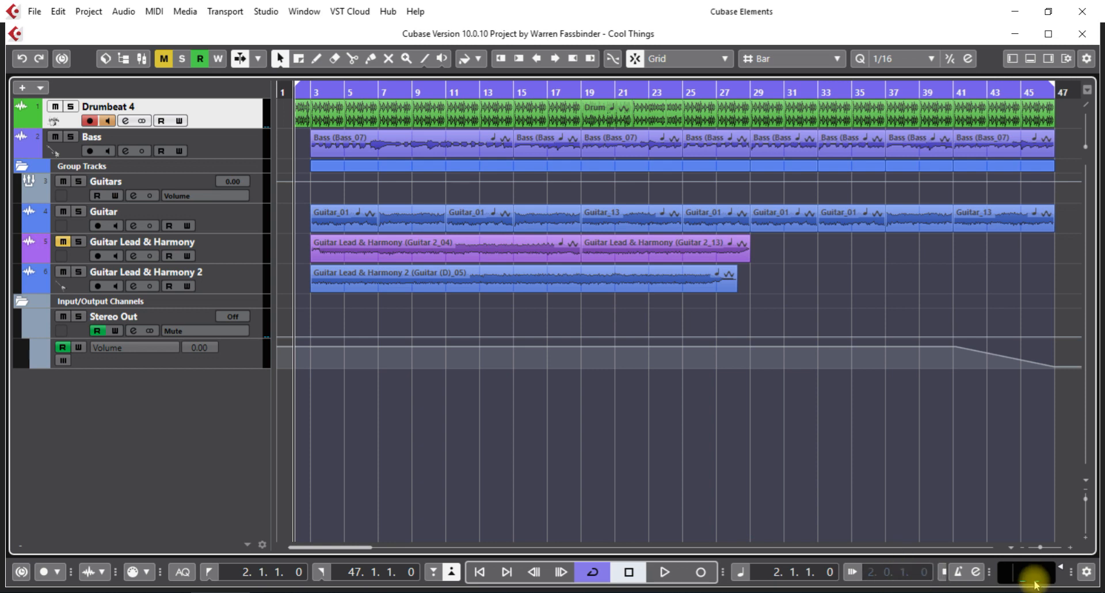
left_click(1086, 573)
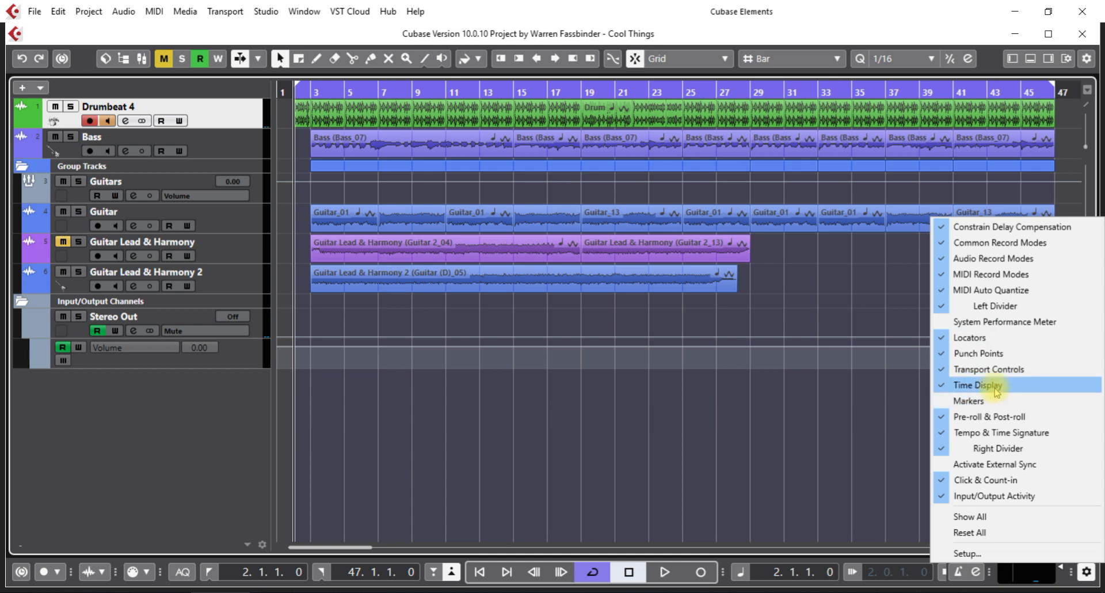
left_click(954, 15)
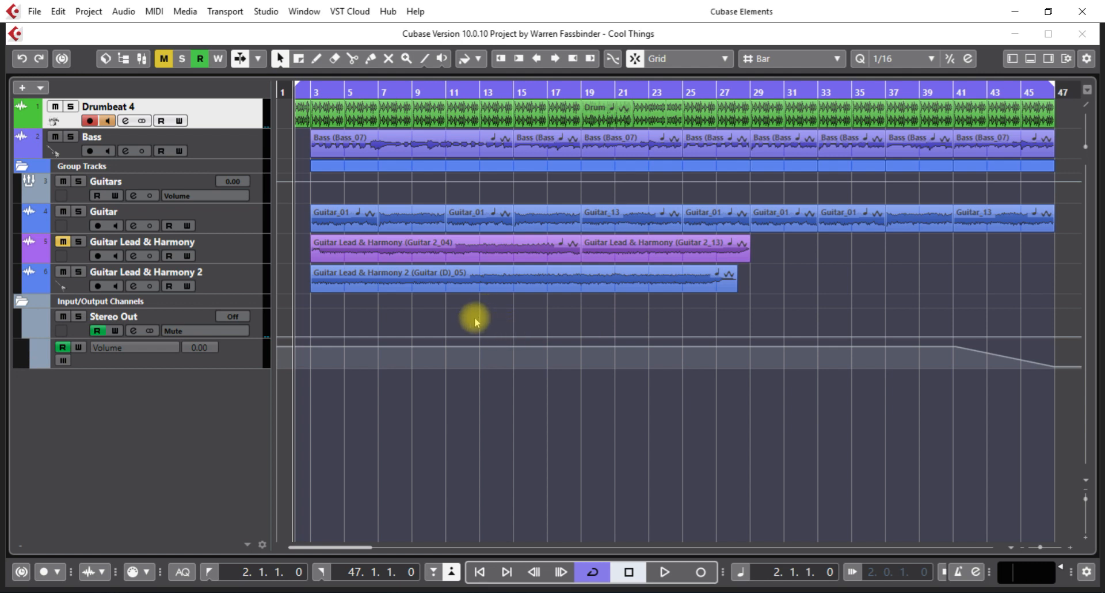
Select the first event on the Bass track and show the Info Line.
left_click(364, 146)
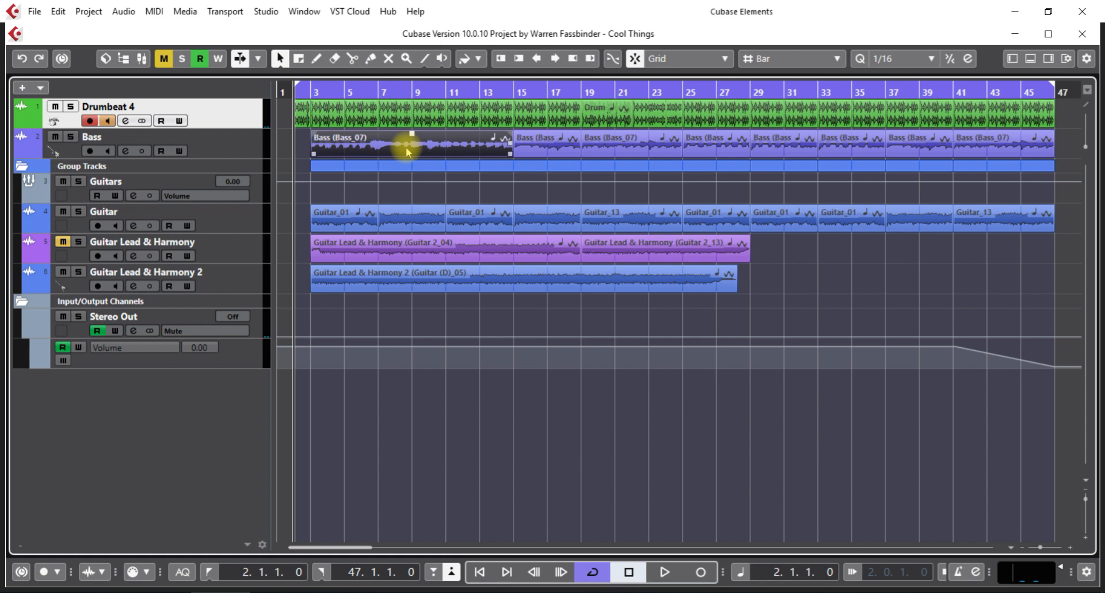
key("ctrl+i")
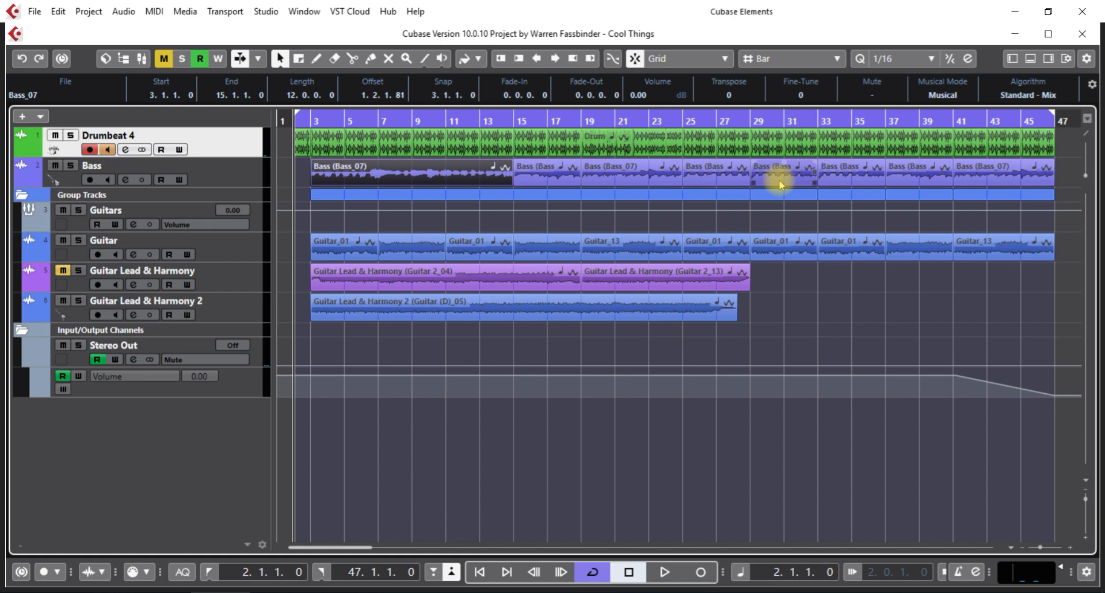
Show the Right Zone's File Browser and place the Power Ballad Organ 1 phrase A loop on a new track at bar 3.
left_click(1049, 59)
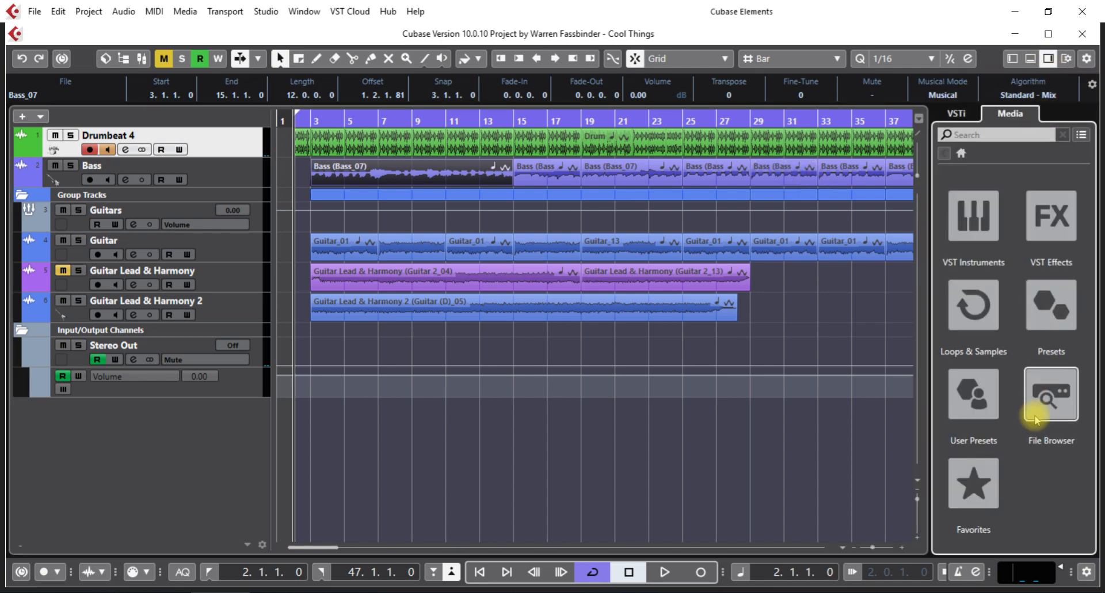
left_click(1044, 397)
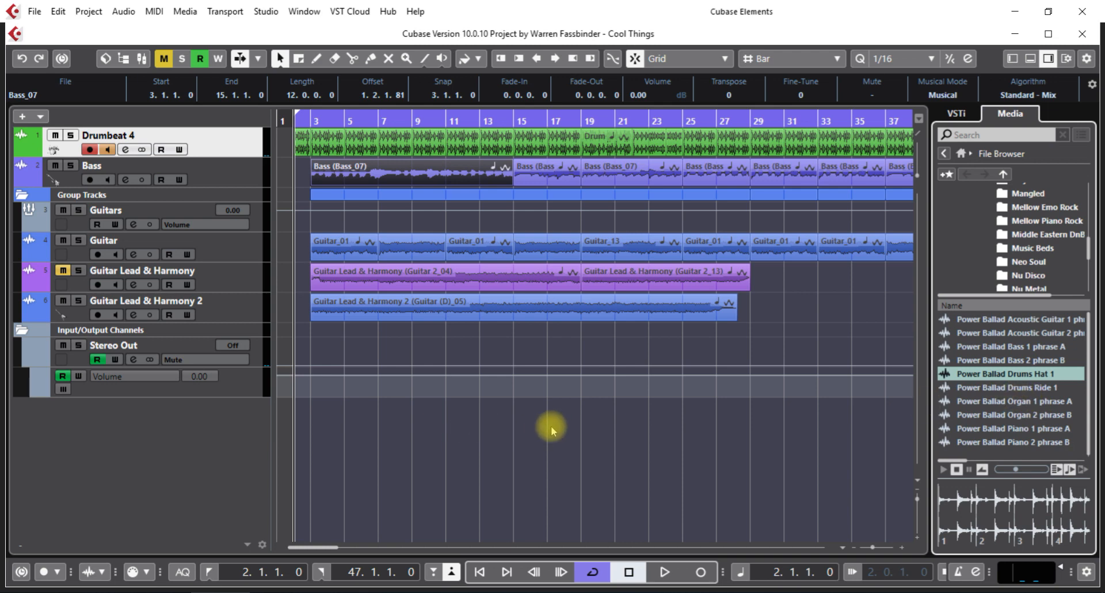
left_click_drag(998, 407, 432, 462)
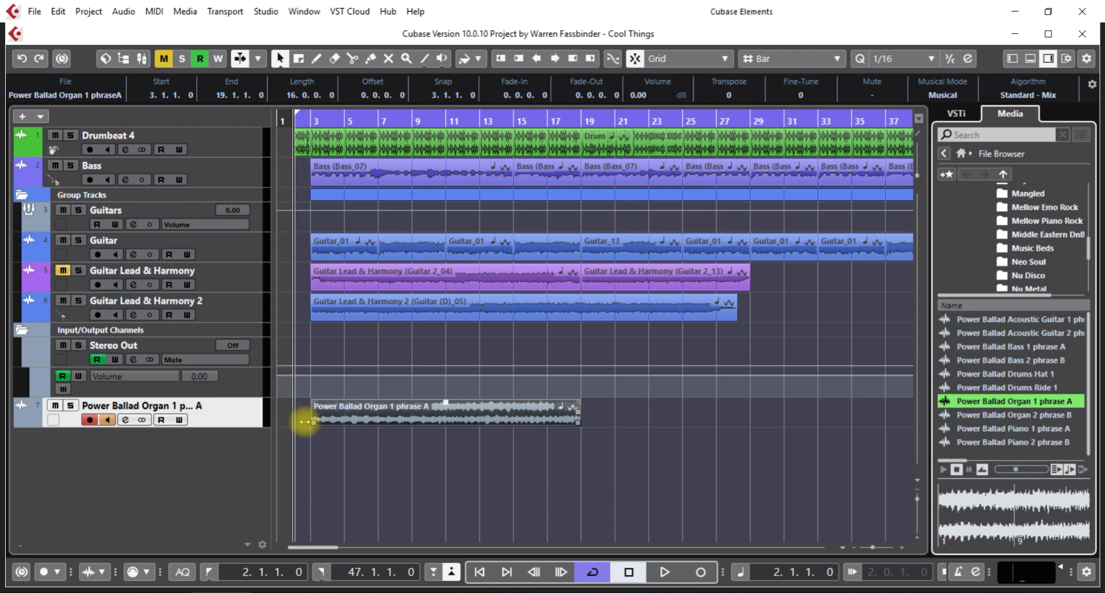
Delete the Power Ballad Organ 1 phrase A track and hide the Right Zone.
left_click(226, 415)
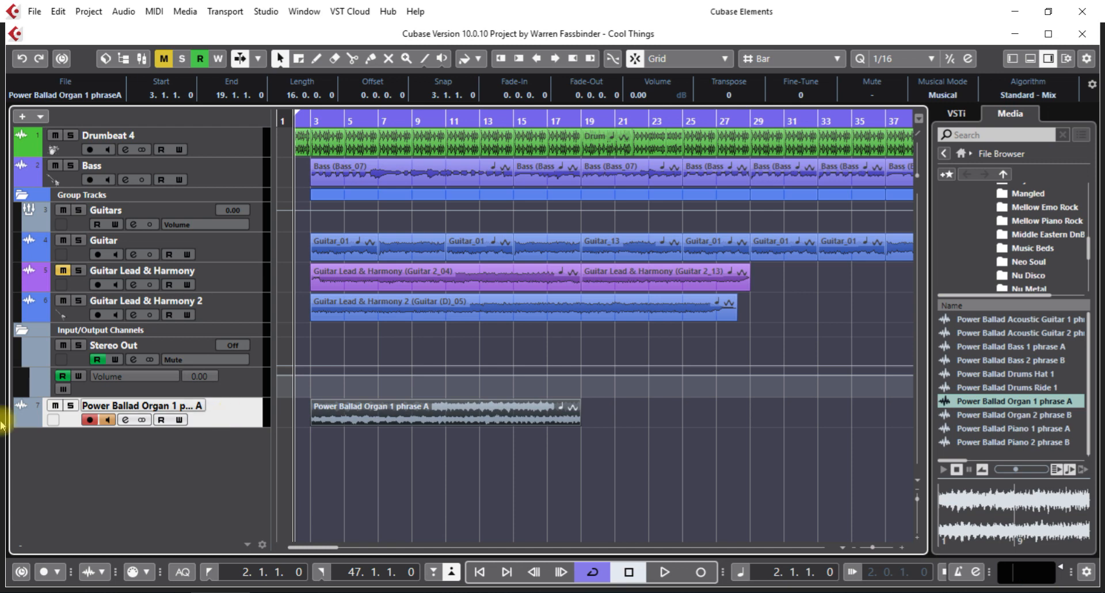
key("shift+Delete")
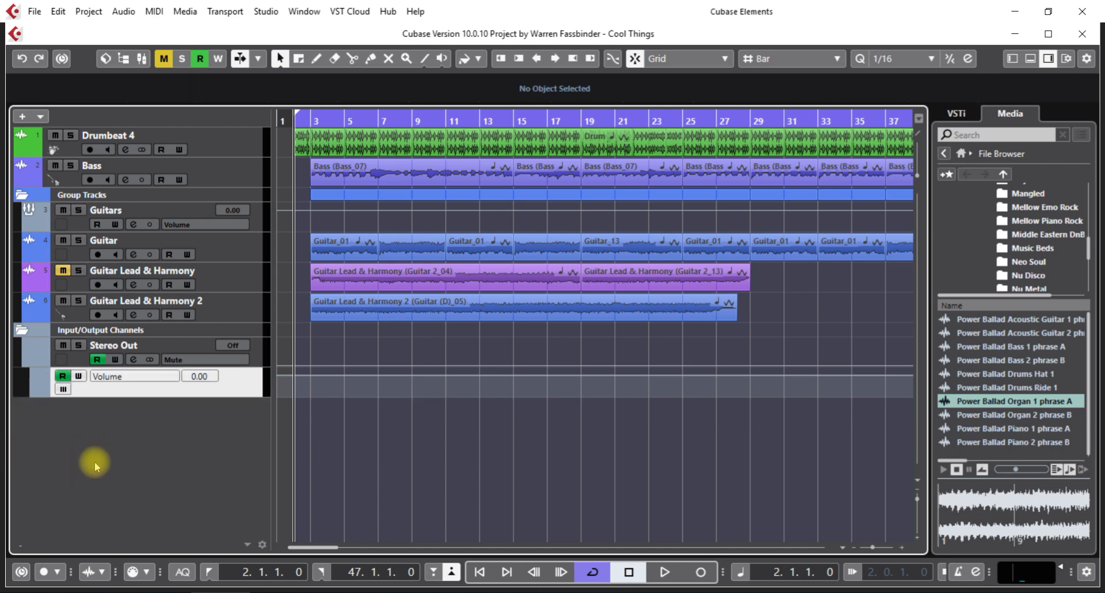
left_click(1049, 59)
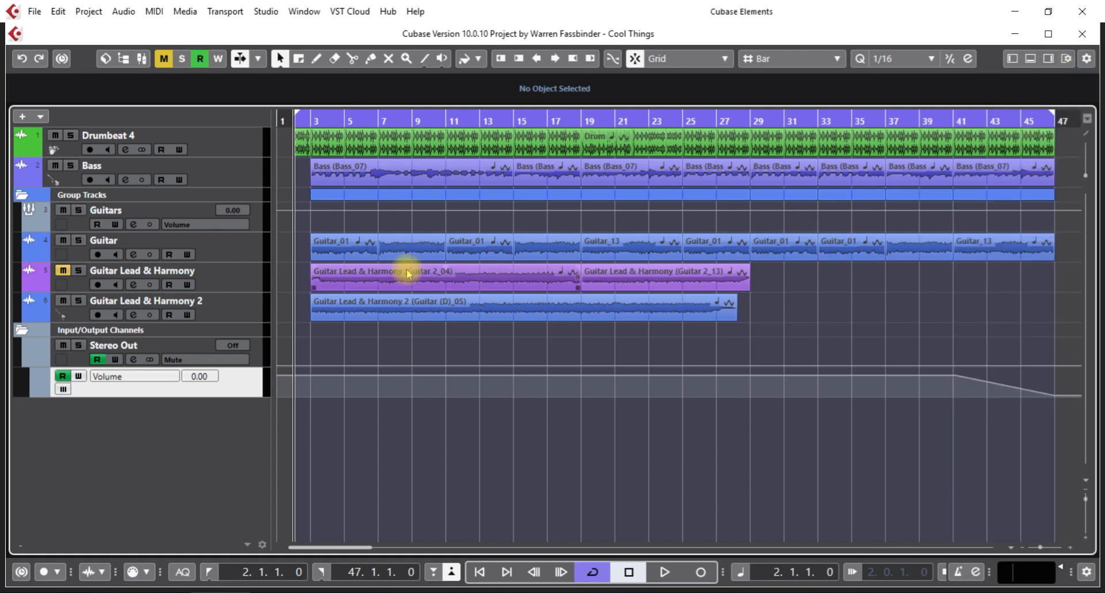
Select the first Bass event to examine its details in the Info Line, and clear the selection.
left_click(404, 179)
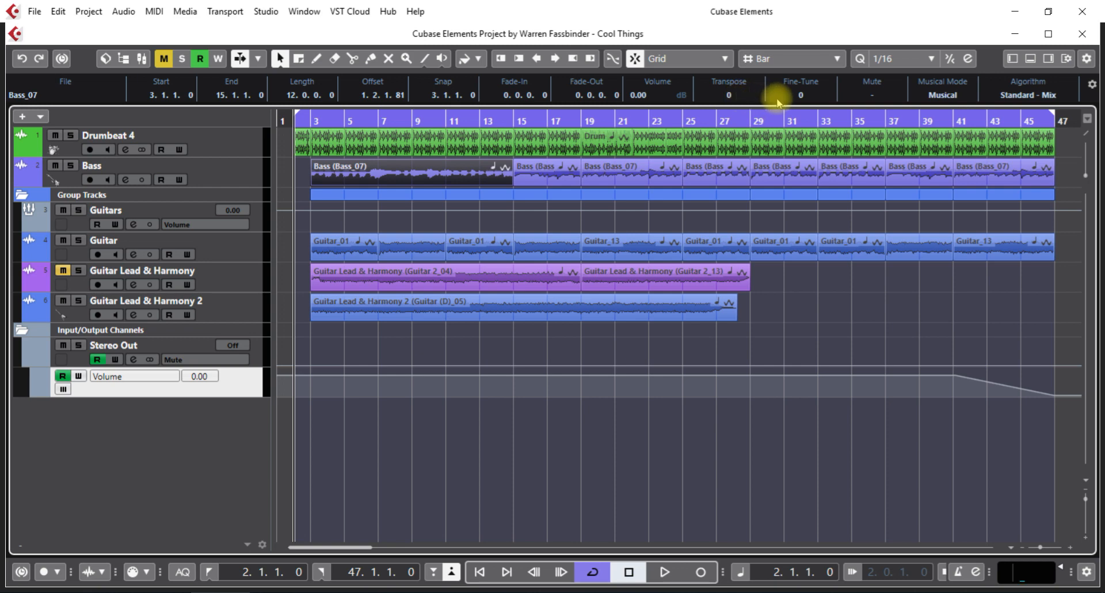
left_click(611, 10)
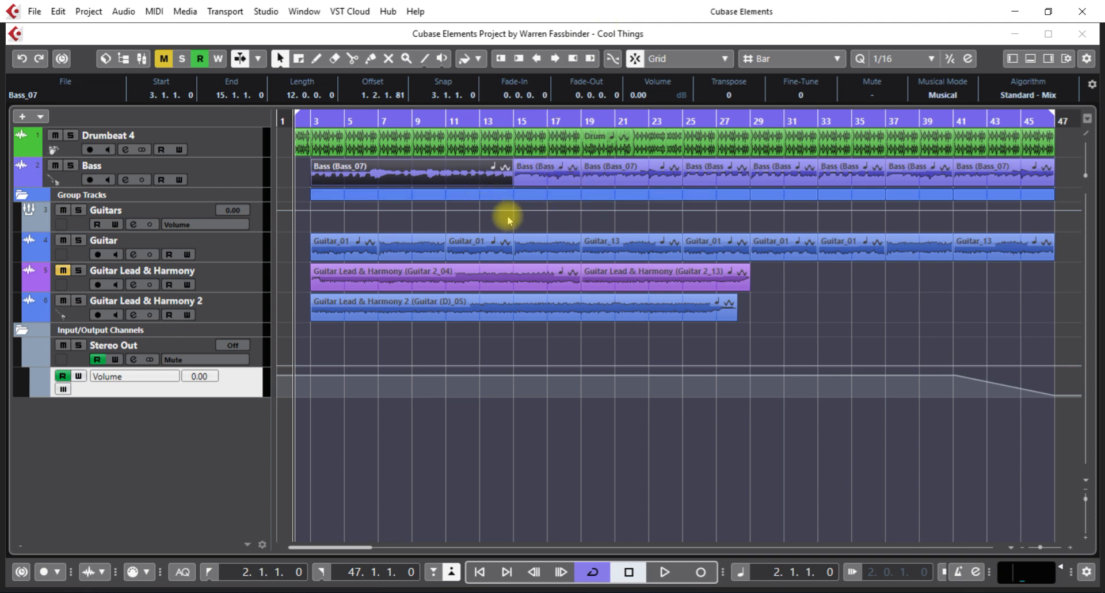
left_click(460, 217)
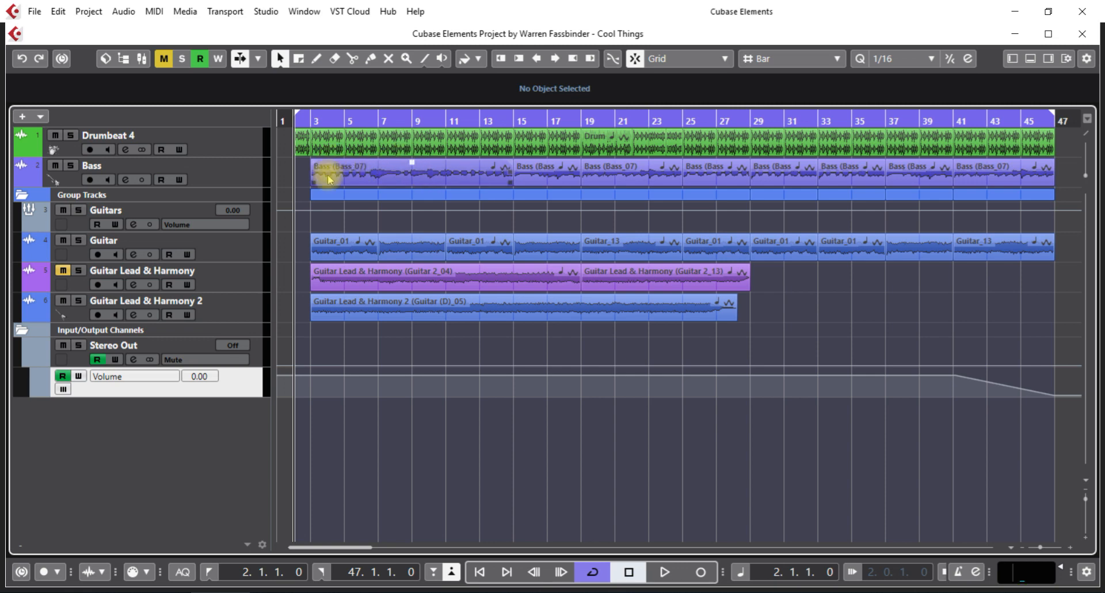
left_click(389, 180)
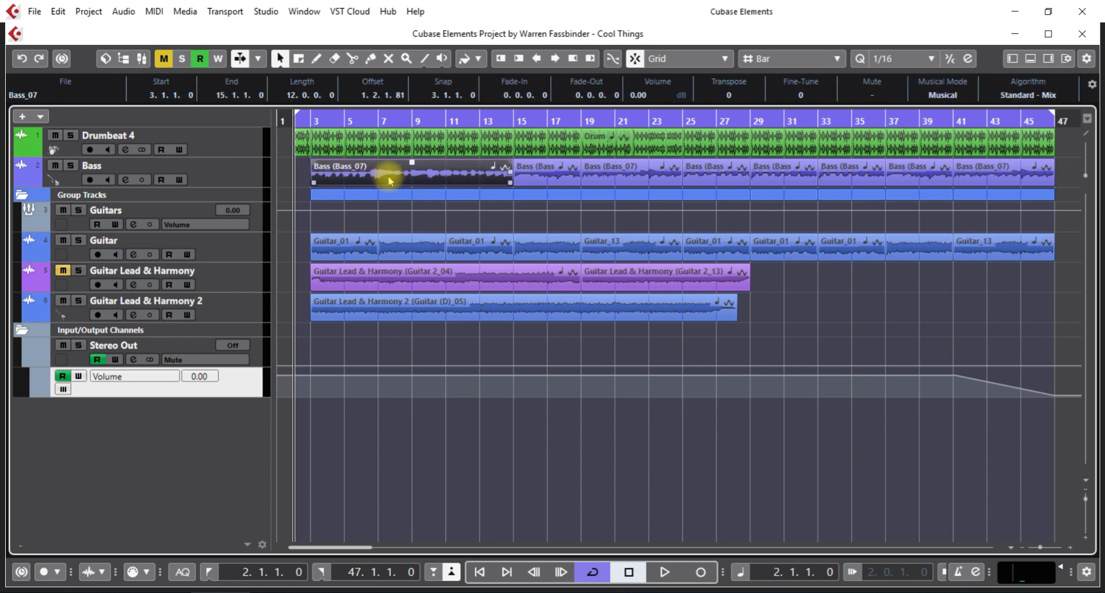
left_click(303, 178)
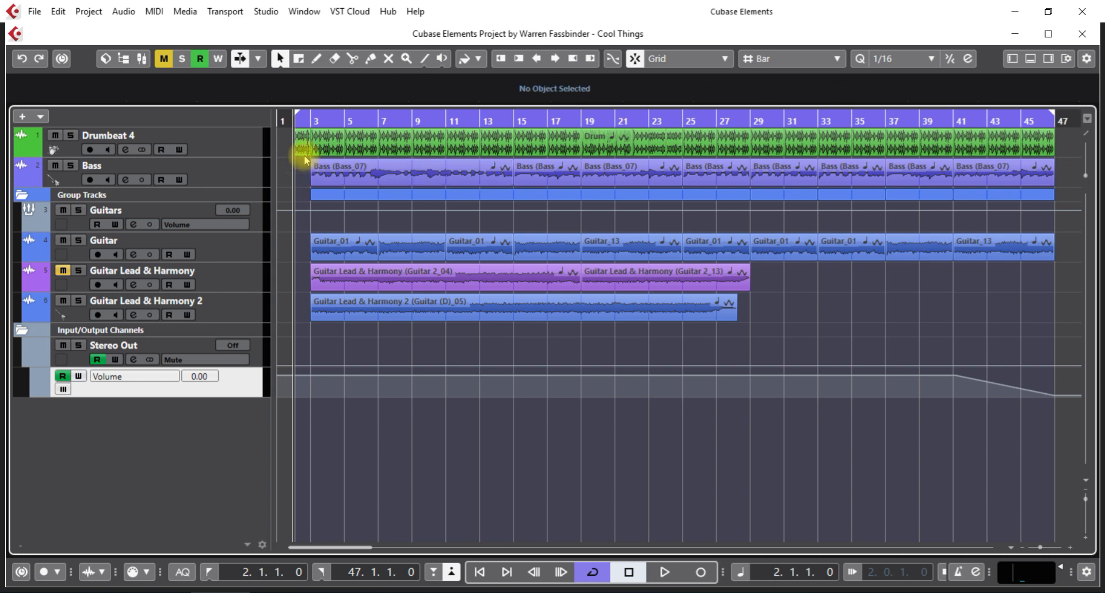
Turn on Auto Select Events under Cursor.
left_click(59, 13)
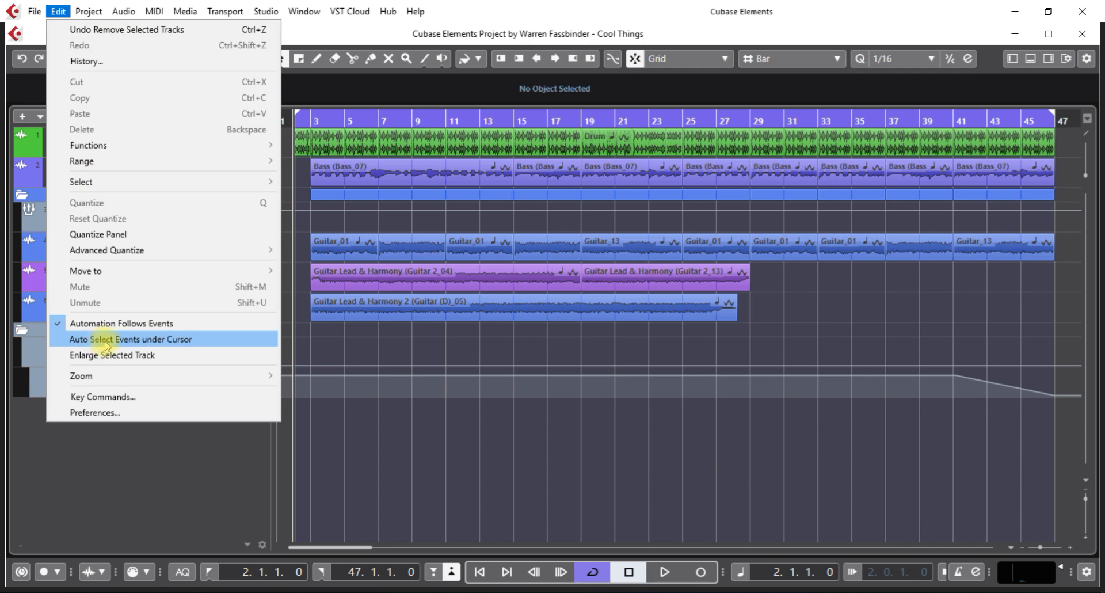
left_click(126, 341)
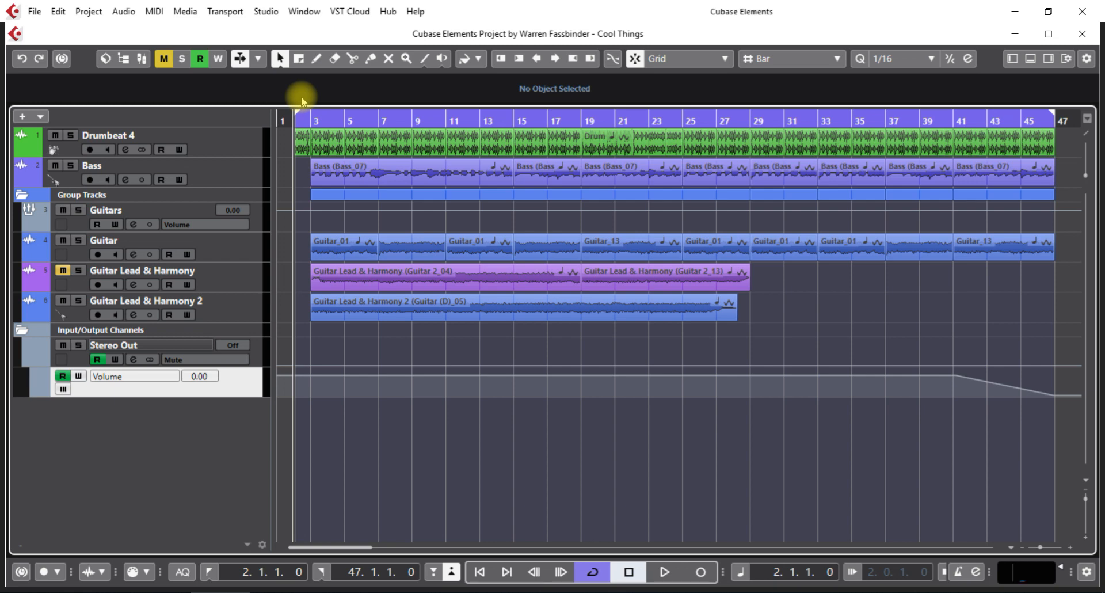
Start playback, select the Bass track to see the event under the cursor selected automatically, move the playhead to bar 14, and stop.
key("space")
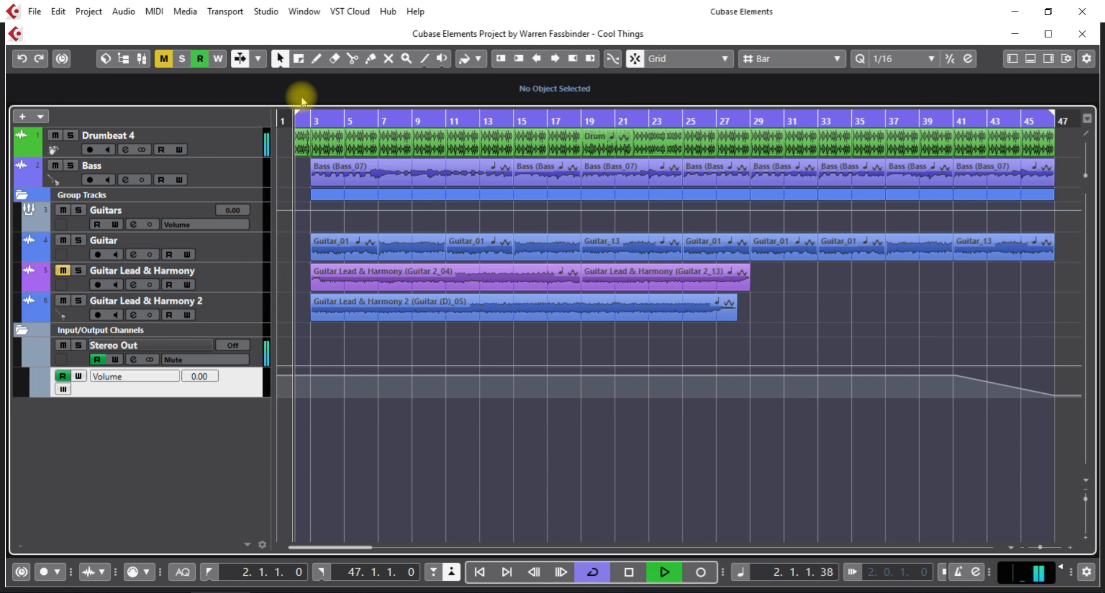
left_click(231, 180)
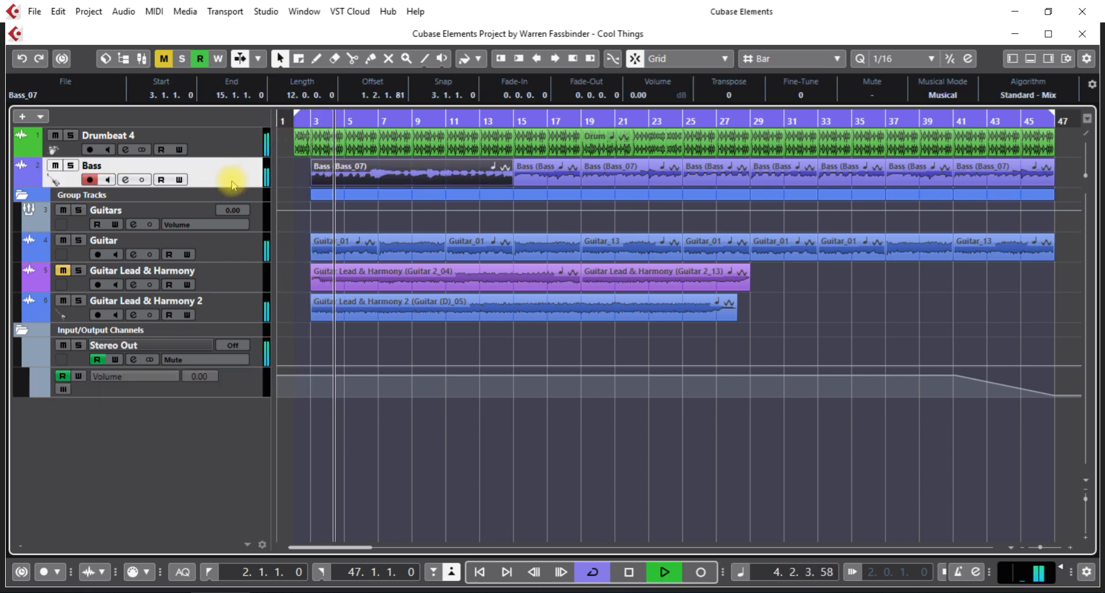
left_click(503, 120)
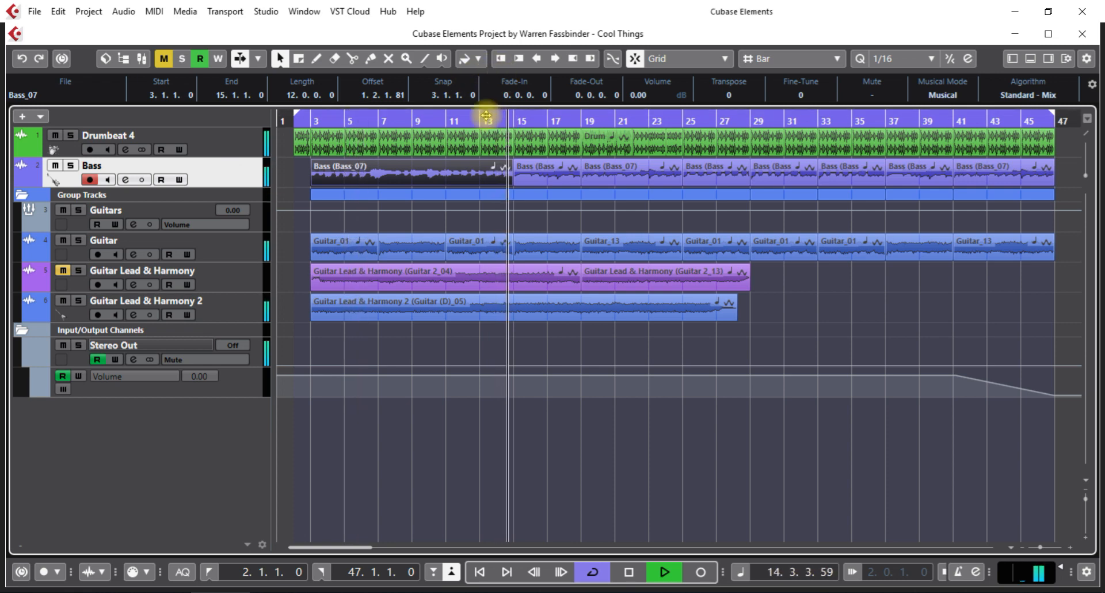
key("space")
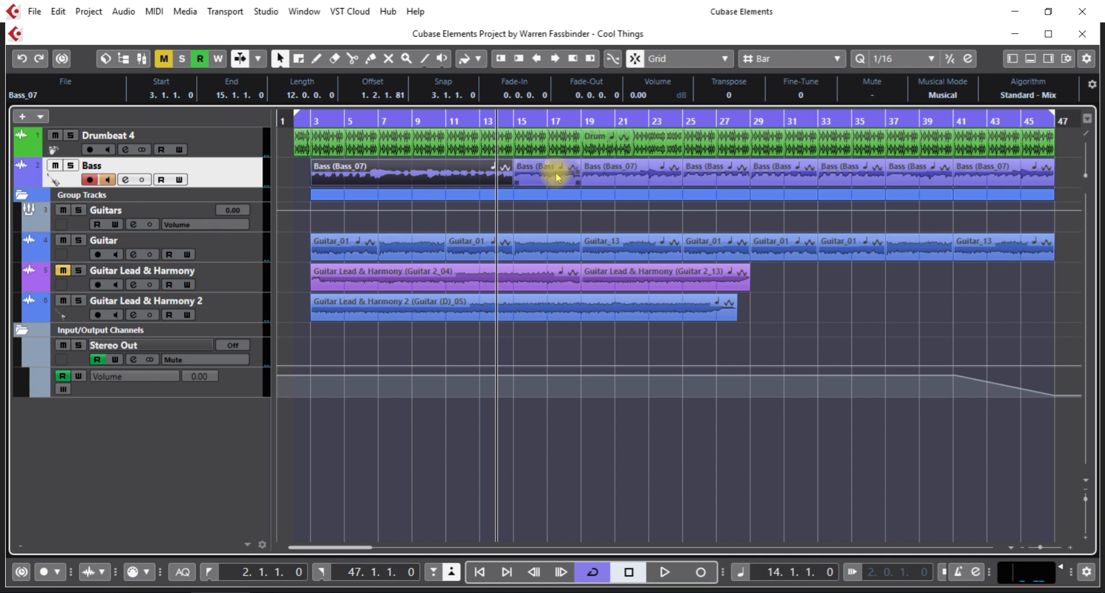
Select the Guitar and Guitar Lead & Harmony tracks in turn, select the latter's first event, and play the project briefly from bar 14.
left_click(232, 246)
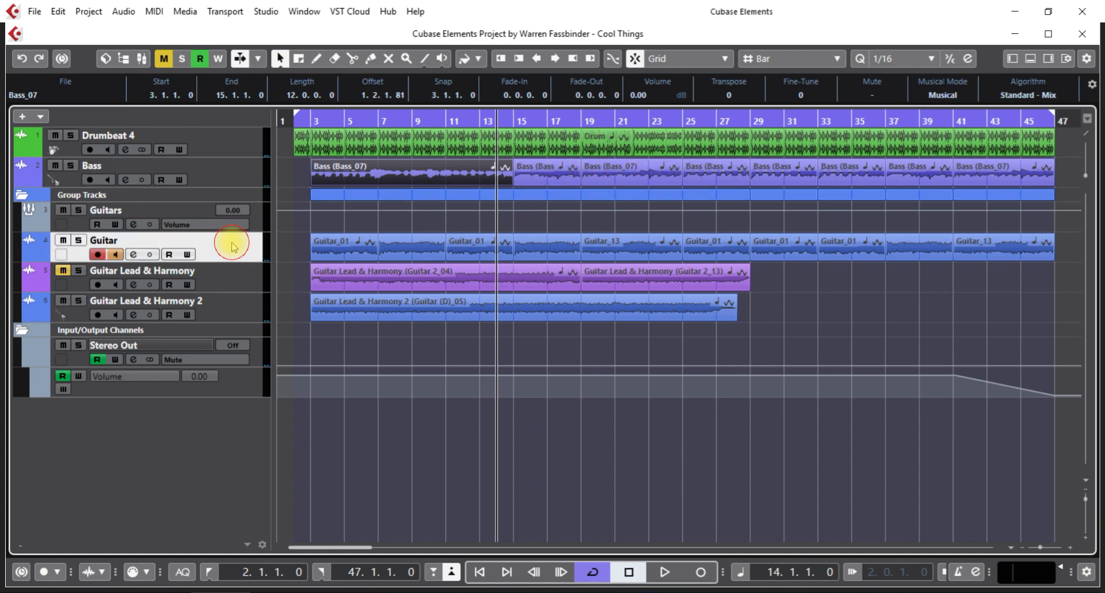
left_click(241, 281)
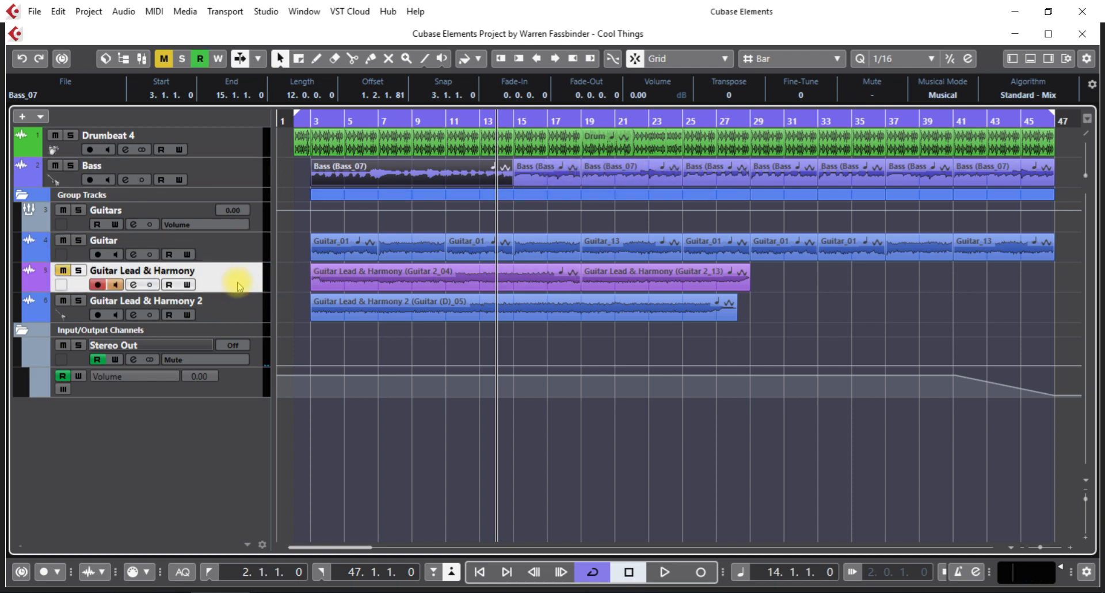
left_click(465, 277)
key("space")
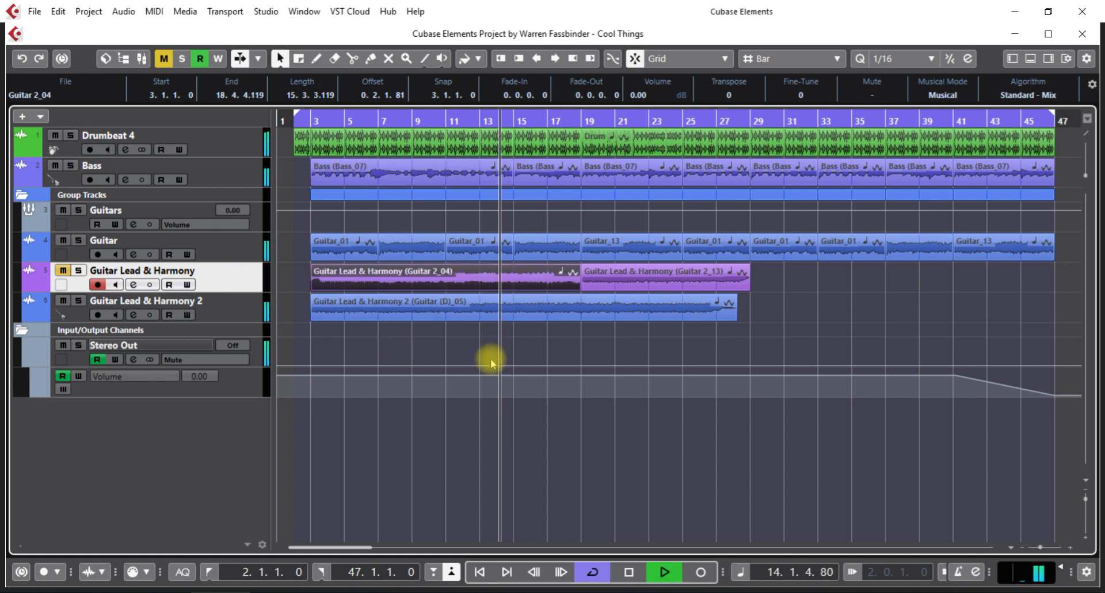
key("space")
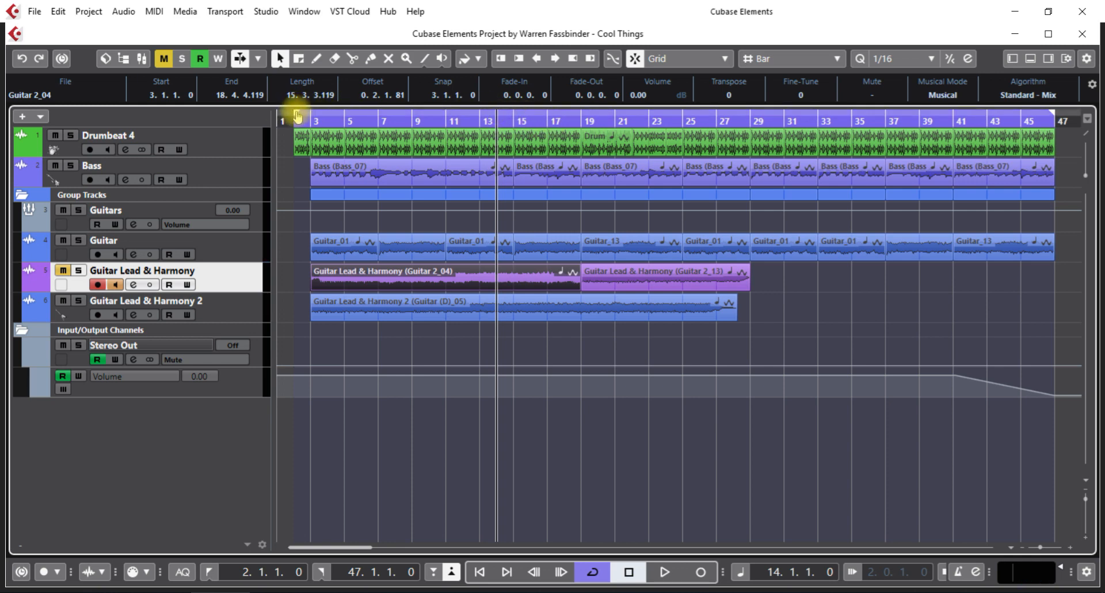
Set the left locator to bar 17 and the right locator to bar 23.
left_click_drag(293, 111, 547, 113)
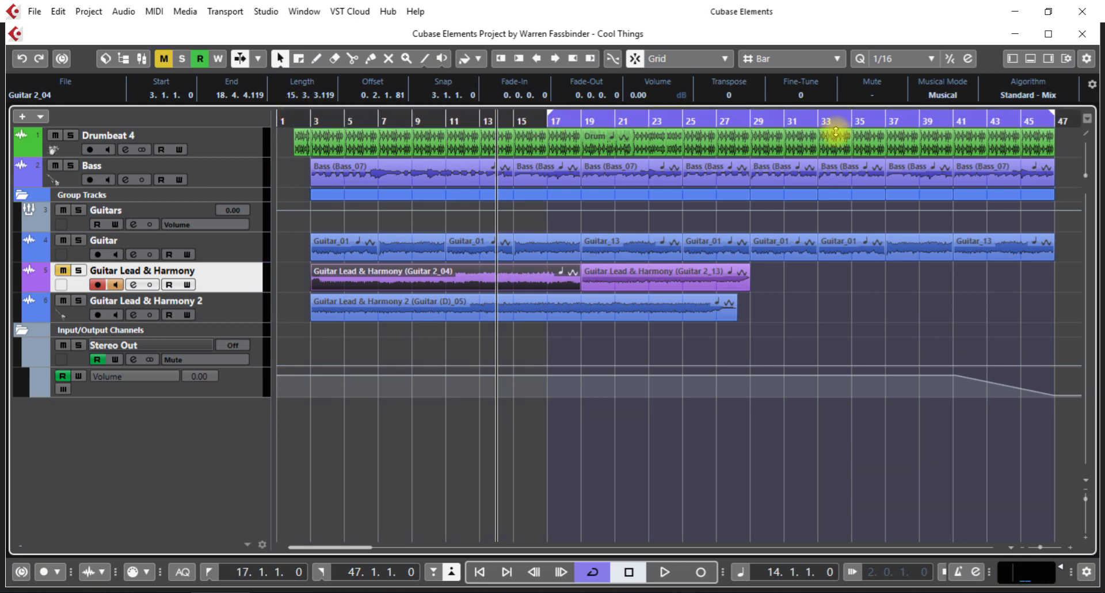
left_click_drag(1053, 118, 647, 118)
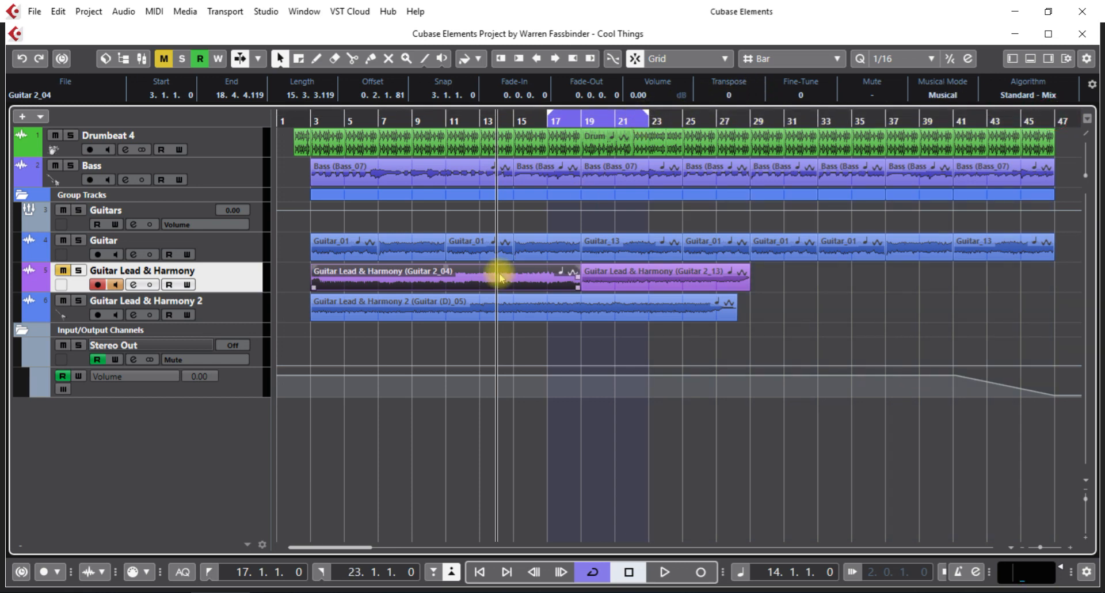
Add a mono audio track named Lead Guitar 2 with Stereo Out as output and place it directly below the Bass track.
key("t")
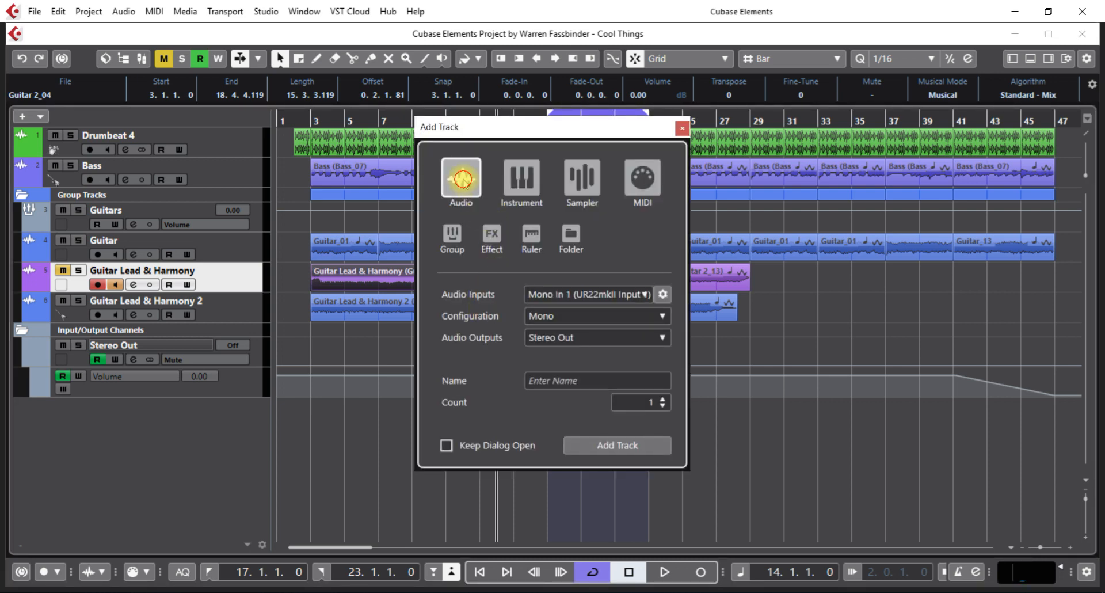
left_click(574, 382)
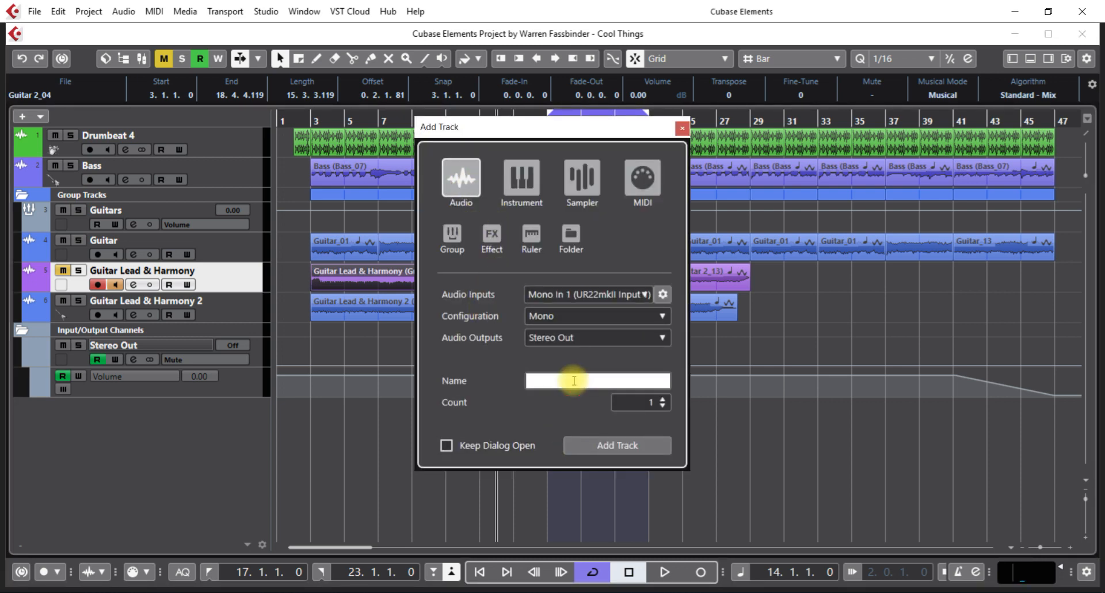
type("Lead Guitar")
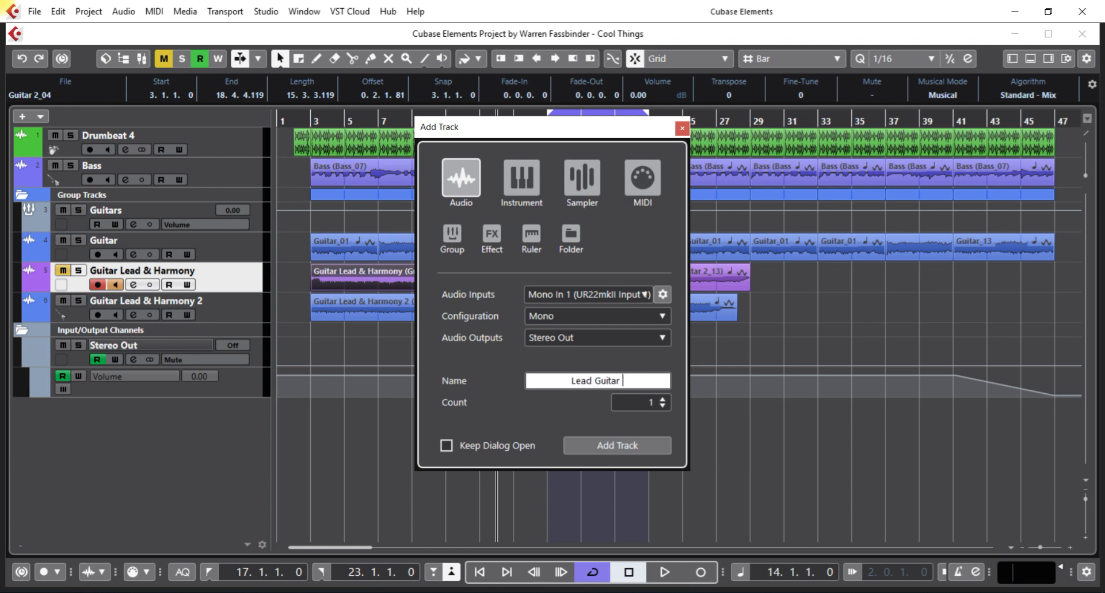
type(" 2")
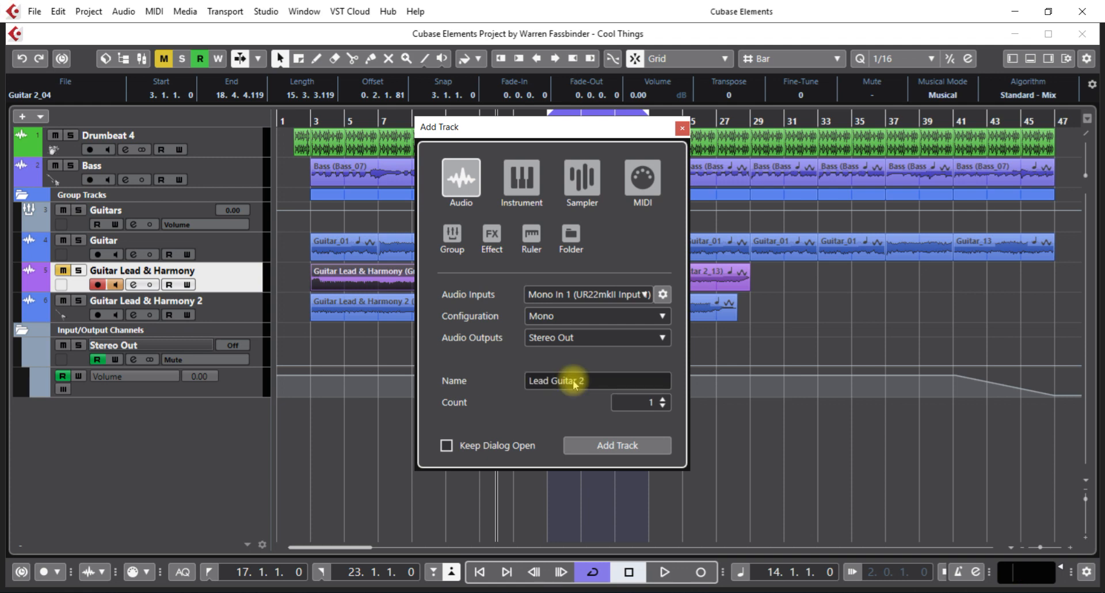
key("Return")
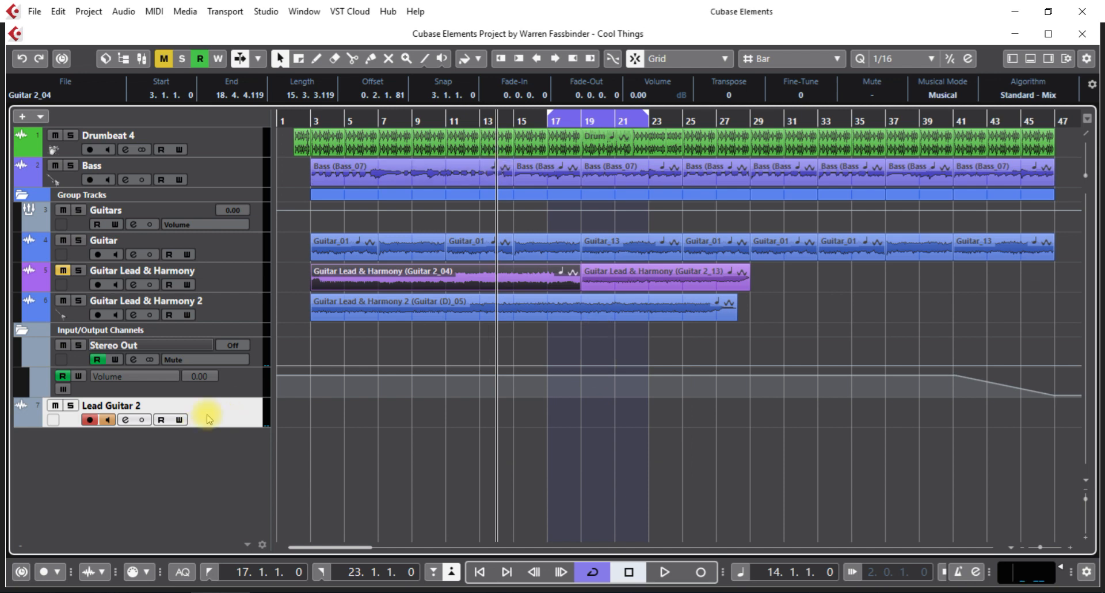
left_click_drag(223, 417, 254, 189)
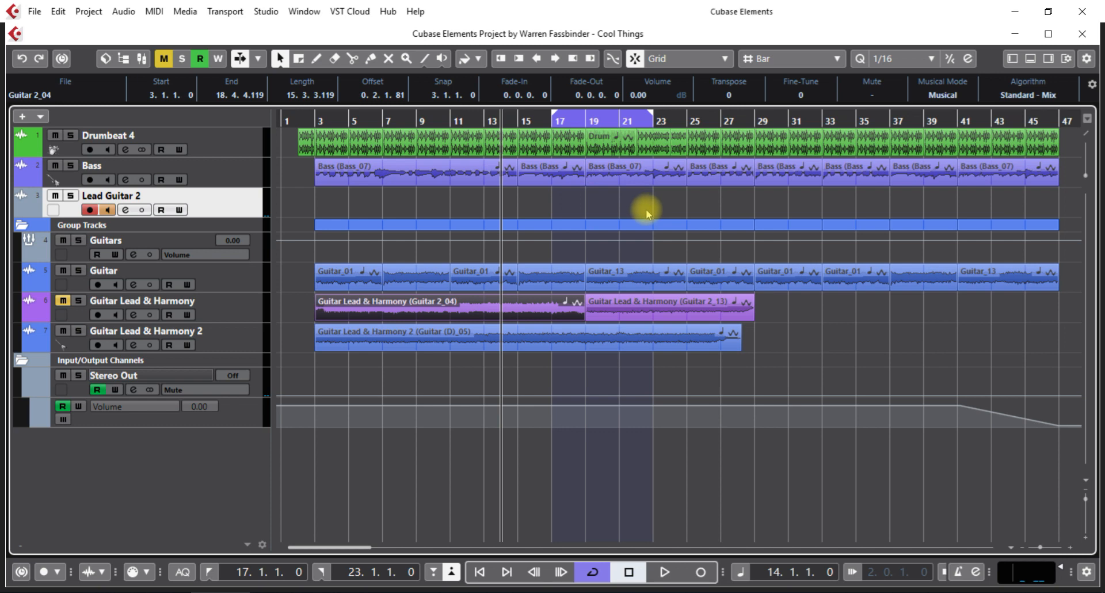
Turn off cycle mode and activate punch in at the left locator.
key("KP_Divide")
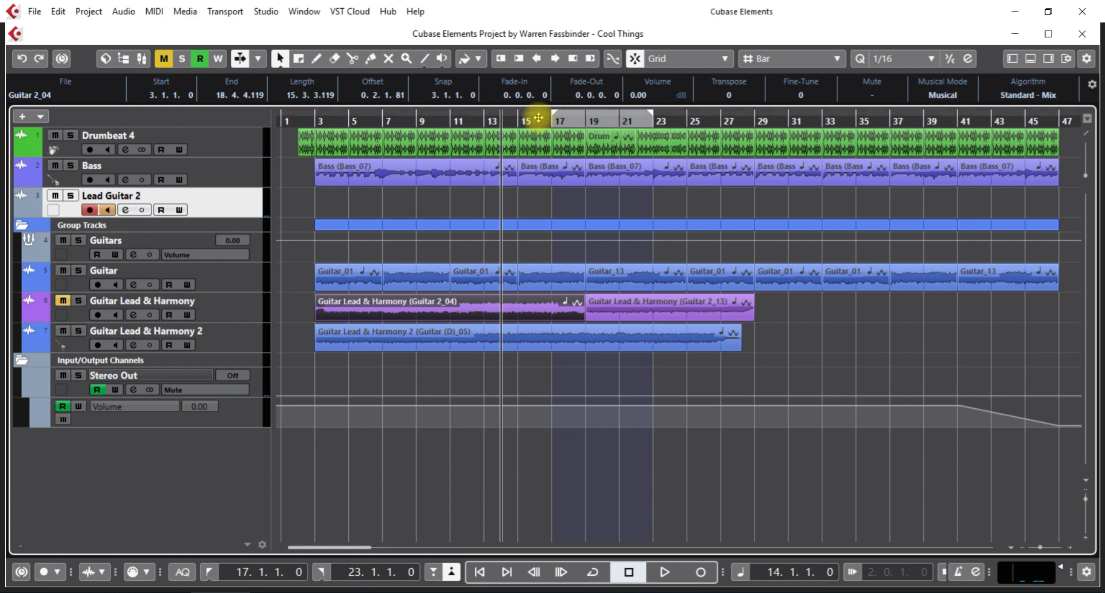
left_click(450, 573)
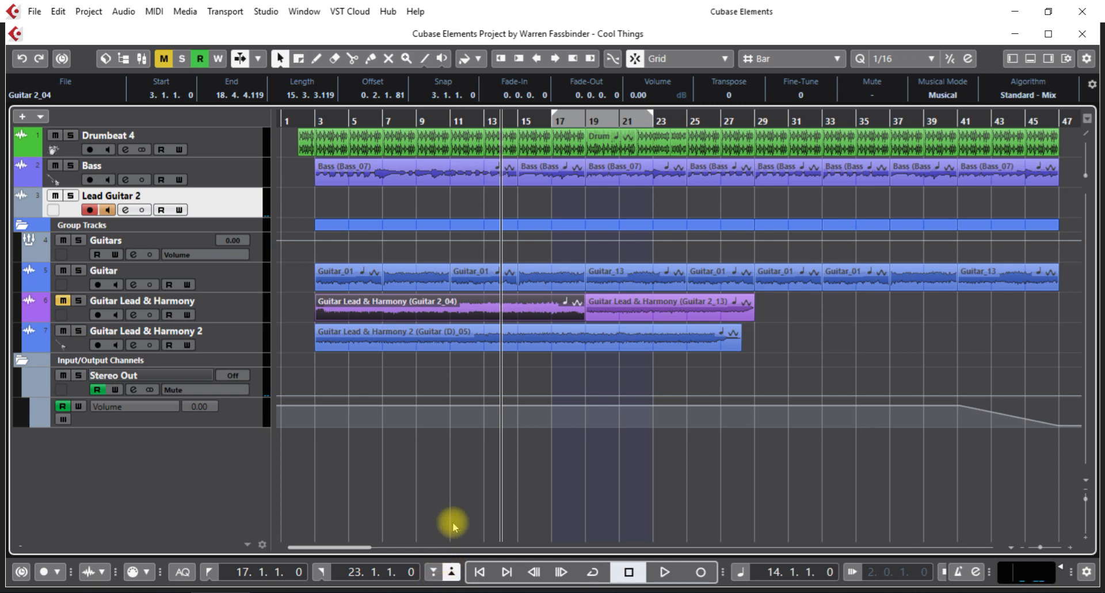
key("i")
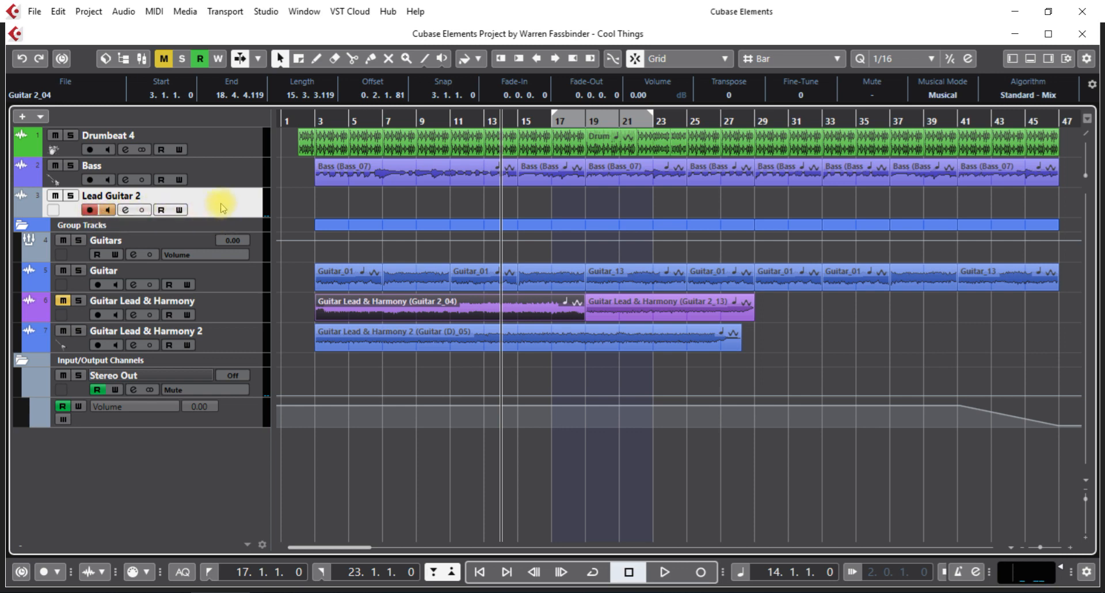
Record an automatic punch-in take on Lead Guitar 2 between bars 17 and 23, starting from bar 16, and play it back.
left_click(523, 118)
key("space")
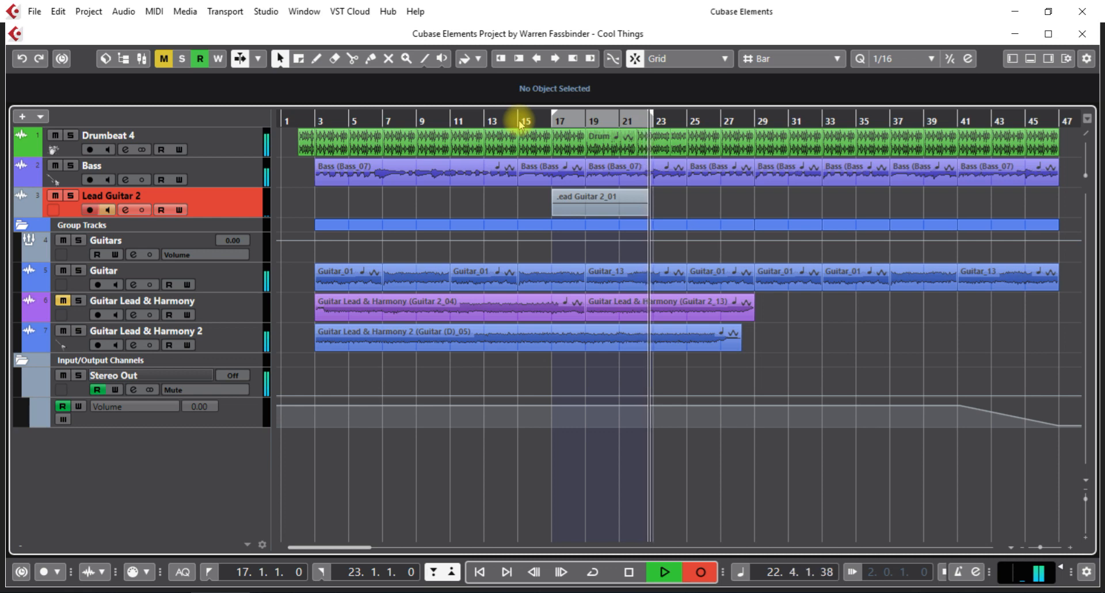
key("space")
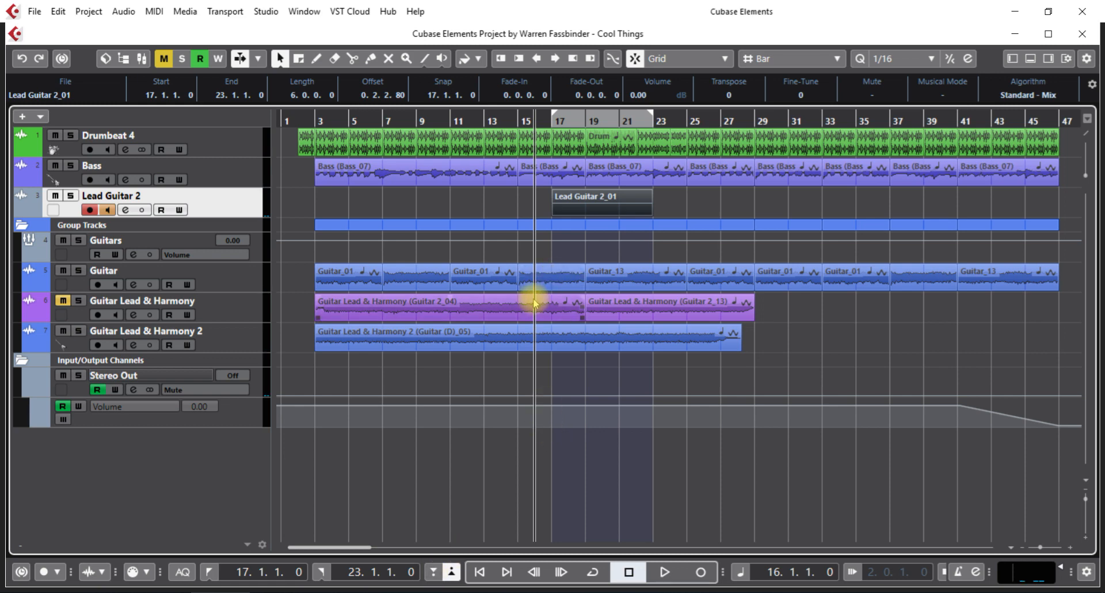
key("space")
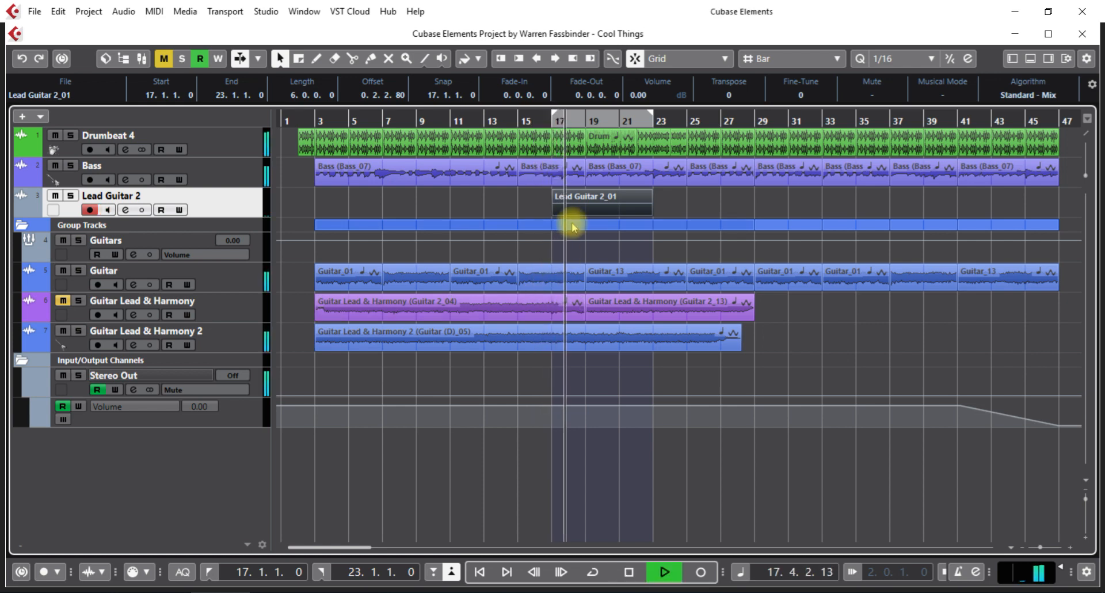
key("space")
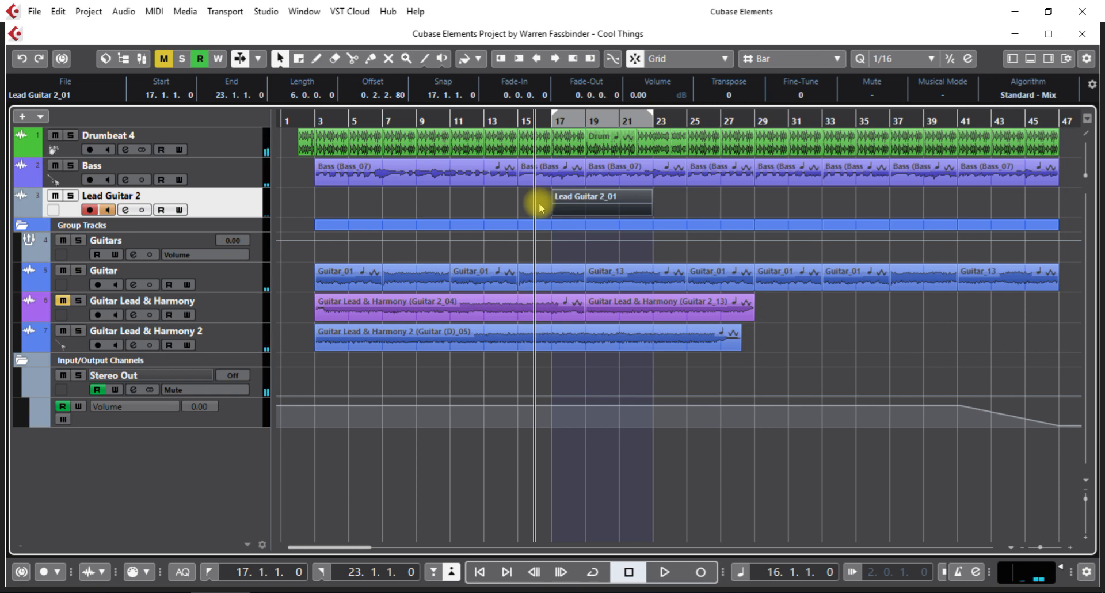
Examine the Record preferences for deactivating punch in on stop and stopping after automatic punch out, and close them.
left_click(57, 12)
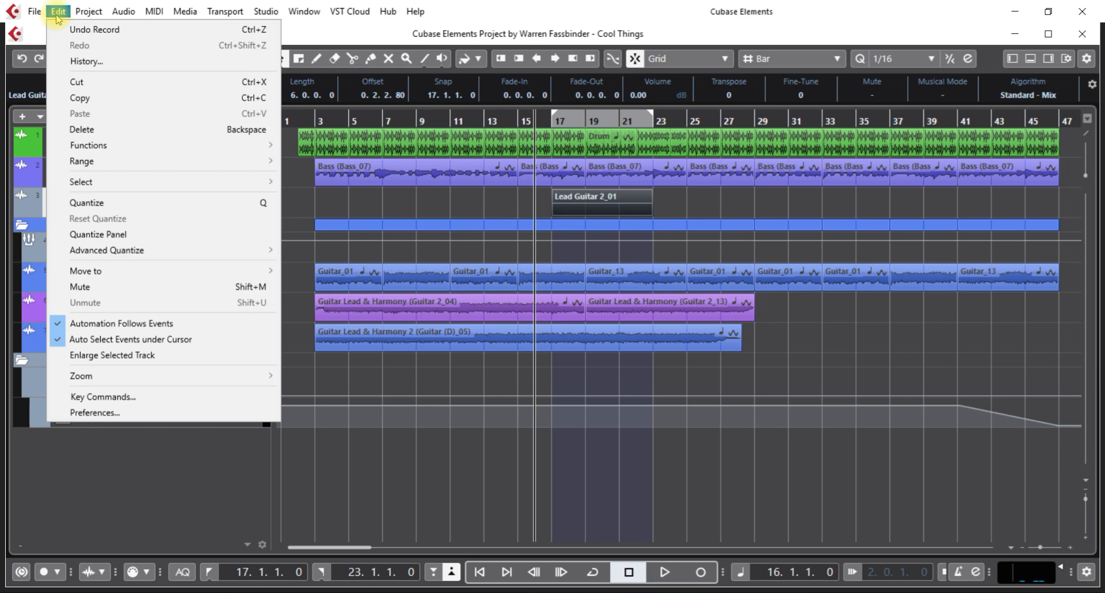
left_click(98, 412)
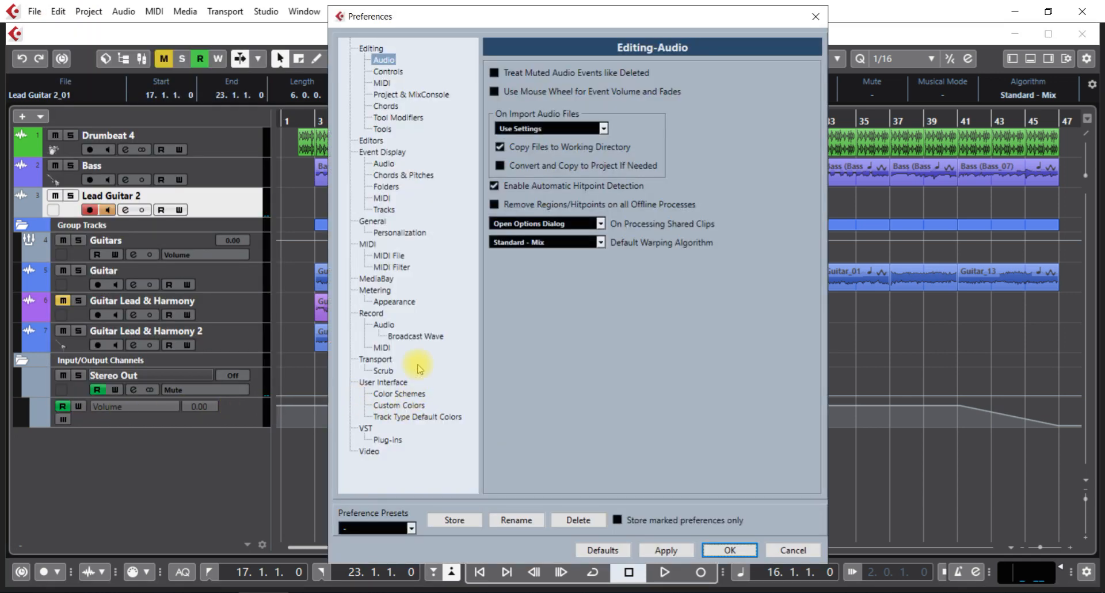
left_click(371, 314)
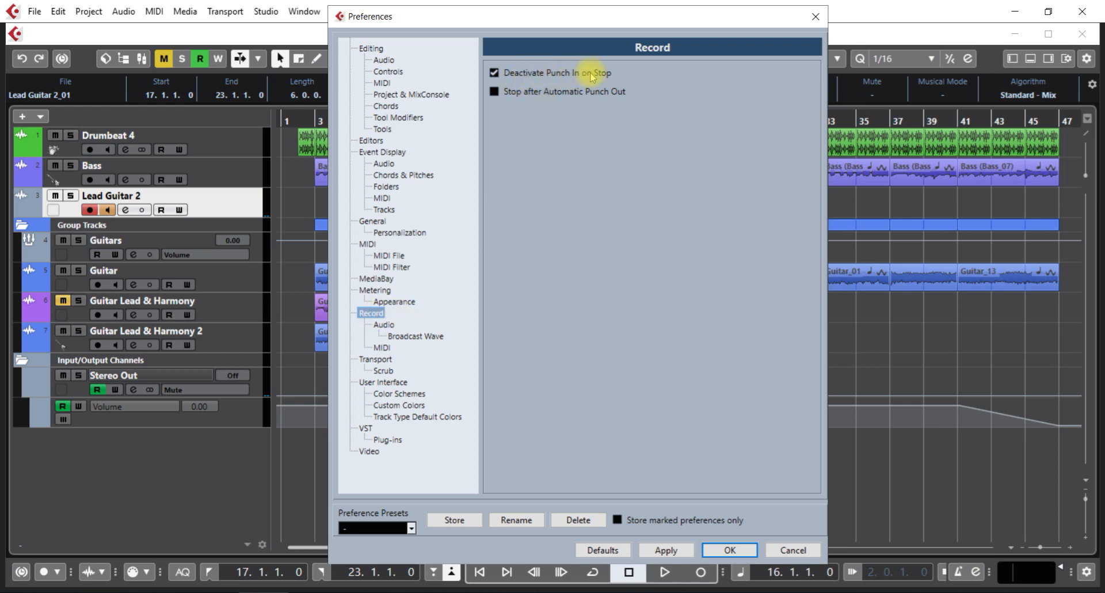
left_click(810, 23)
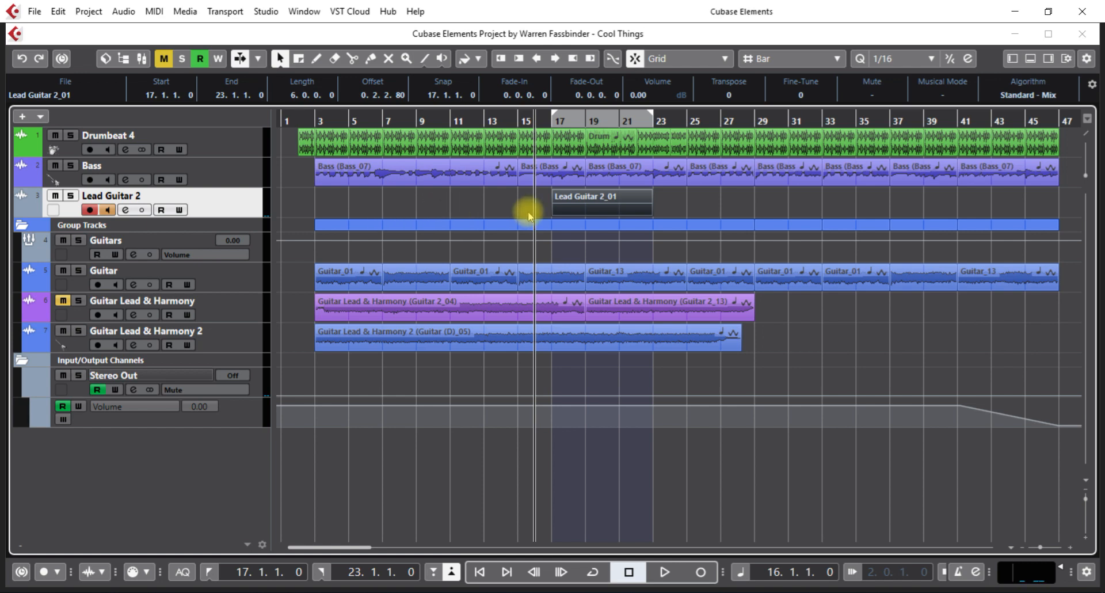
Copy the Guitar event that starts at bar 15 onto Lead Guitar 2 at bar 13, and solo Lead Guitar 2.
left_click(546, 284)
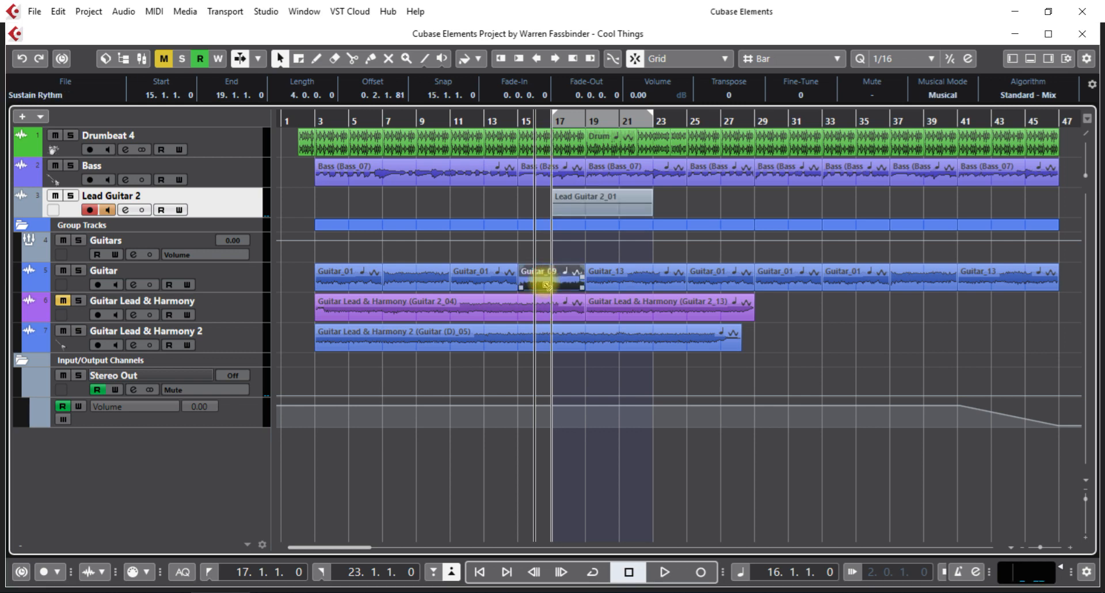
left_click_drag(547, 285, 515, 195)
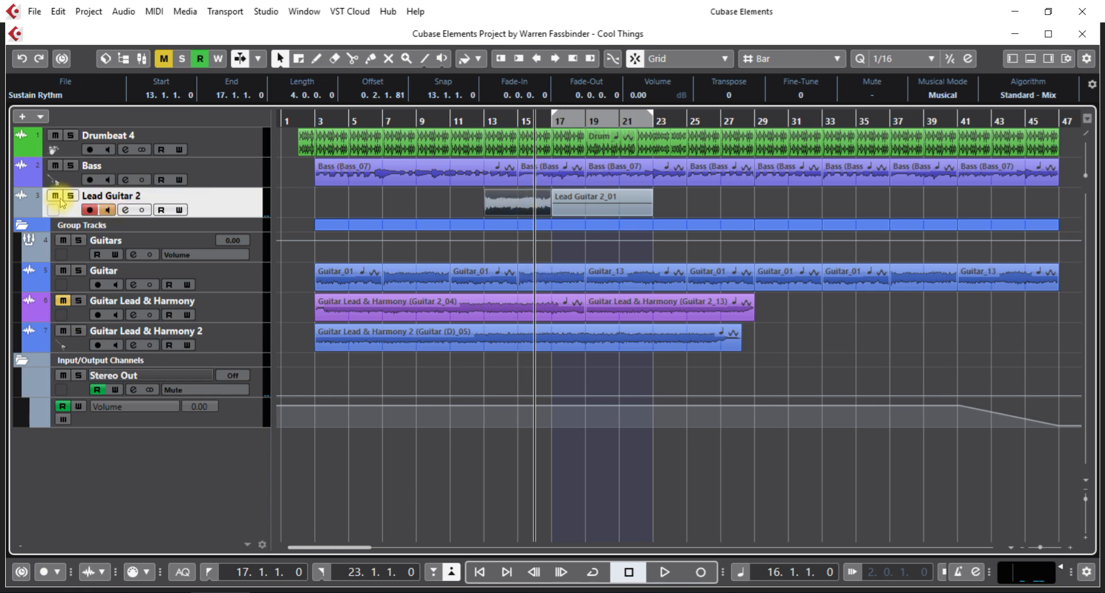
left_click(70, 195)
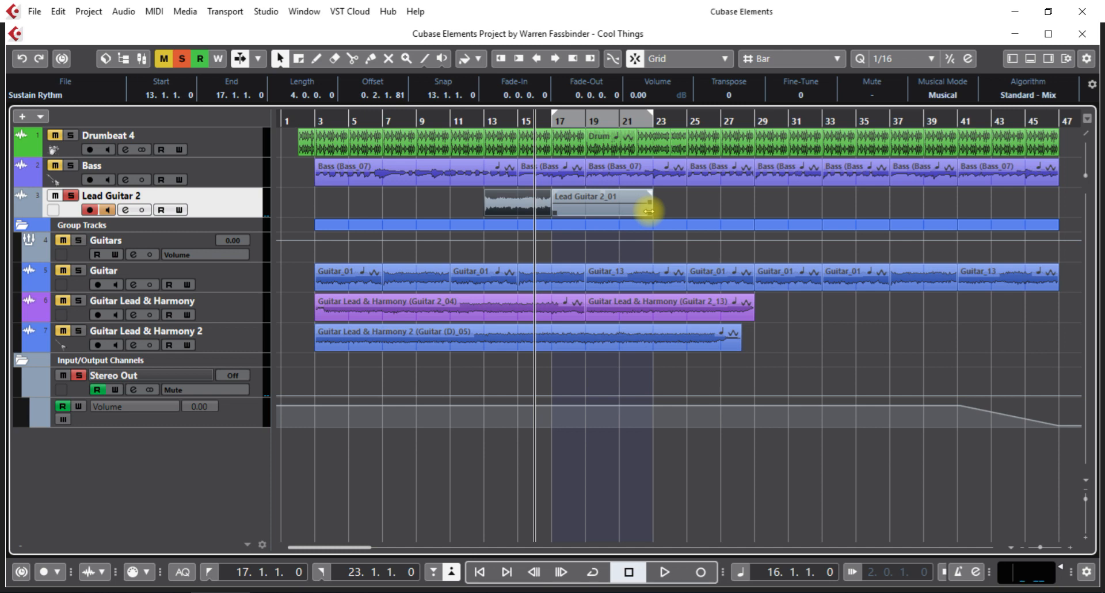
Activate punch in and record a short take on Lead Guitar 2 at bar 17, starting playback from bar 14.
left_click(496, 121)
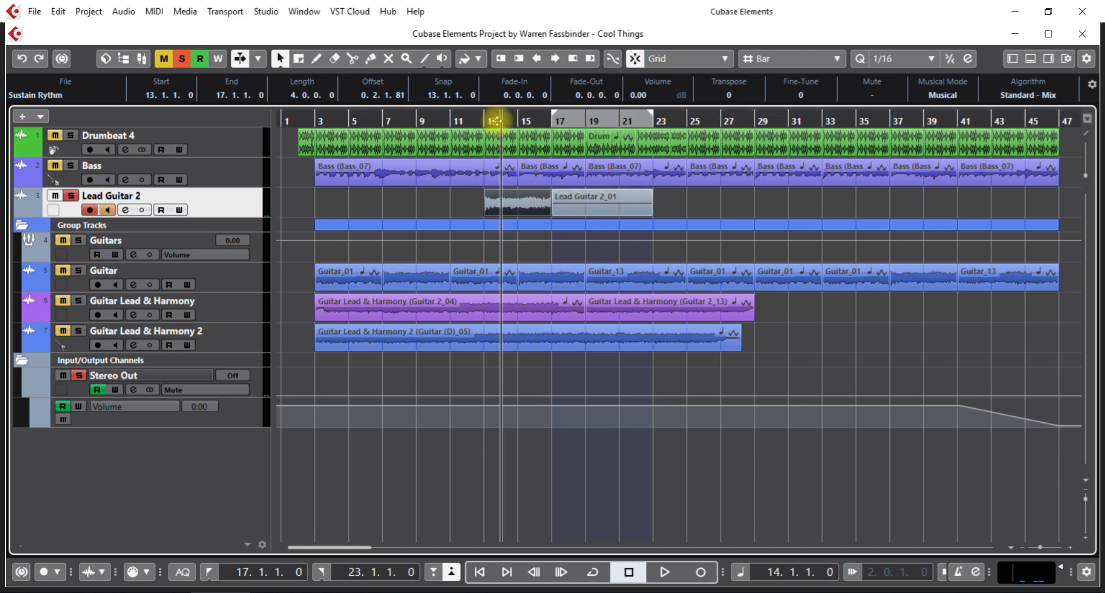
key("i")
key("space")
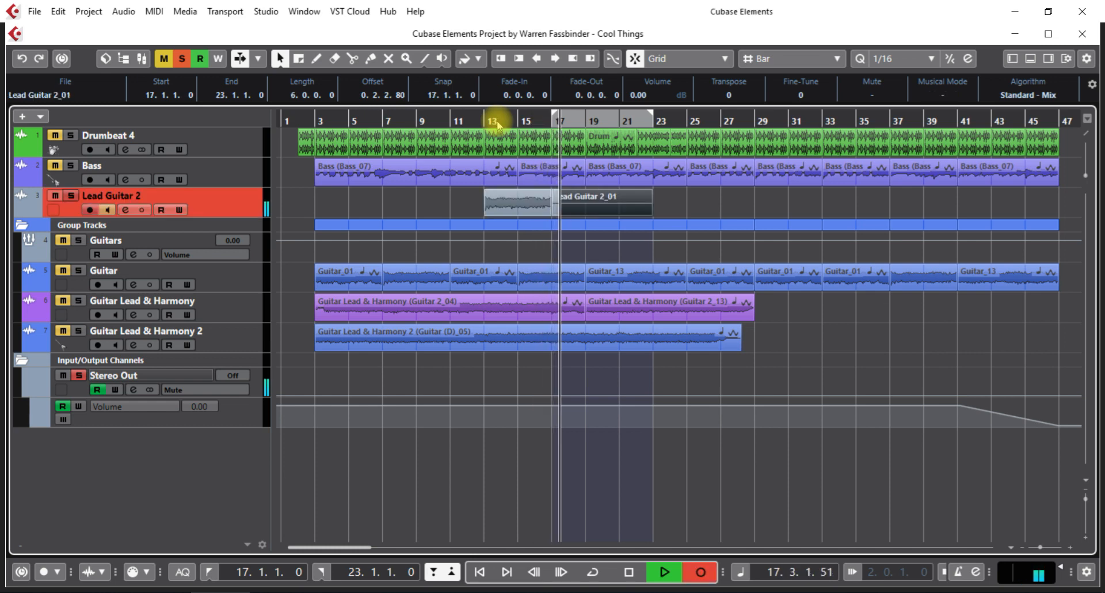
key("space")
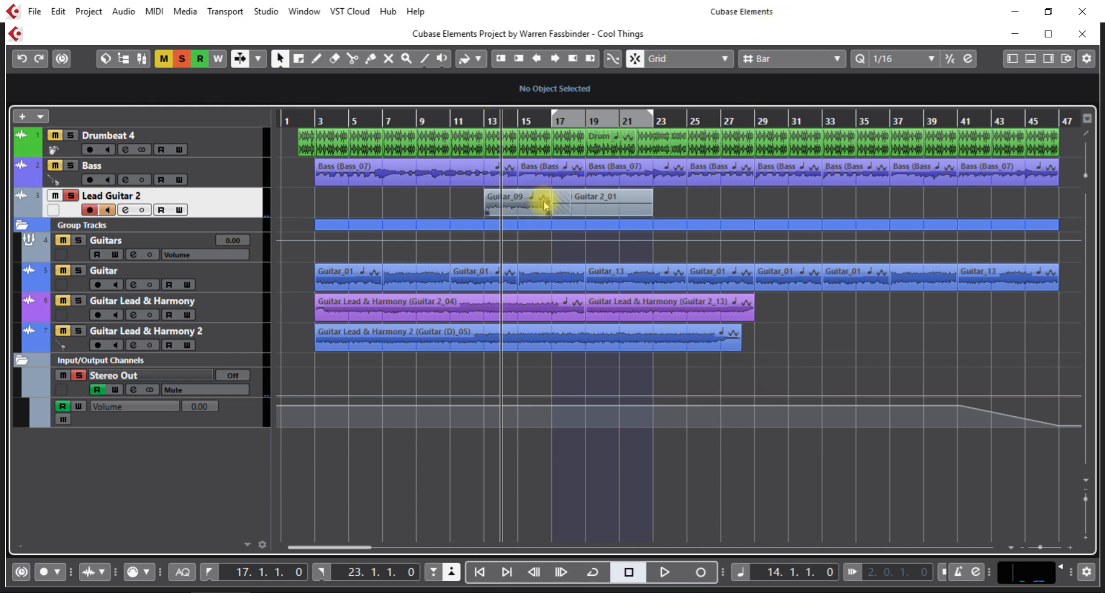
Delete the short new take at bar 17 on Lead Guitar 2.
left_click(560, 205)
key("Delete")
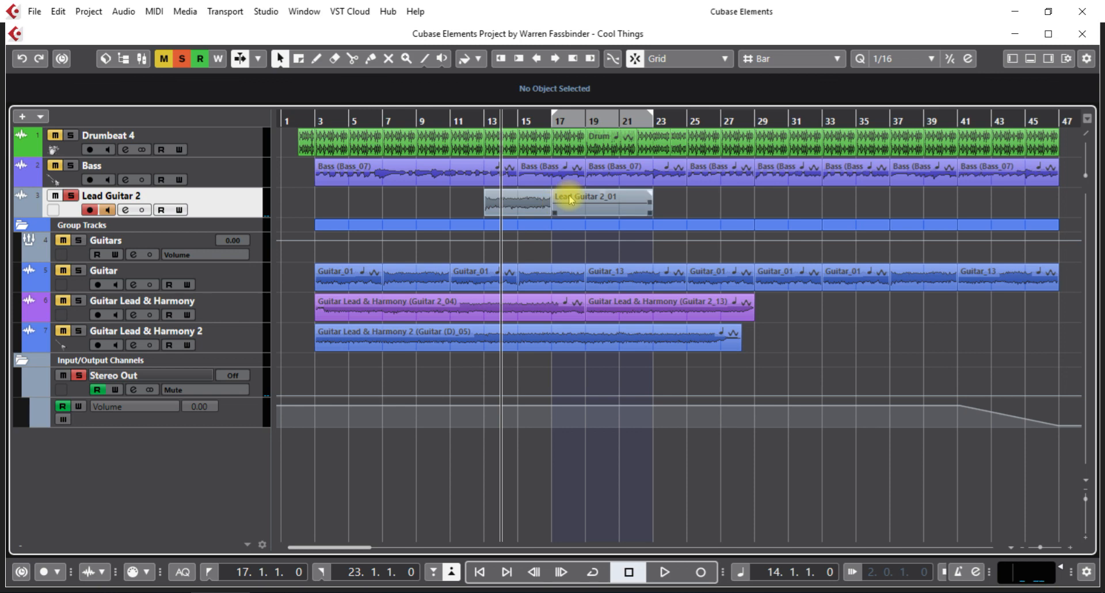
Review the Record-Audio, Editing-Audio and VST preferences, including the Auto Monitoring choices, and close the preferences without changing anything.
left_click(58, 12)
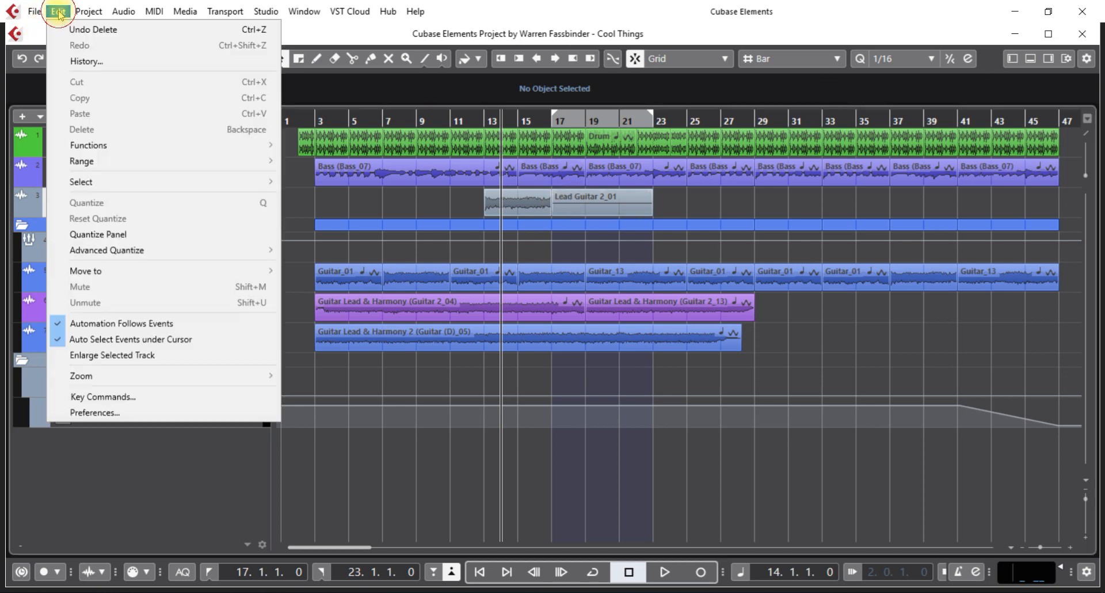
left_click(99, 412)
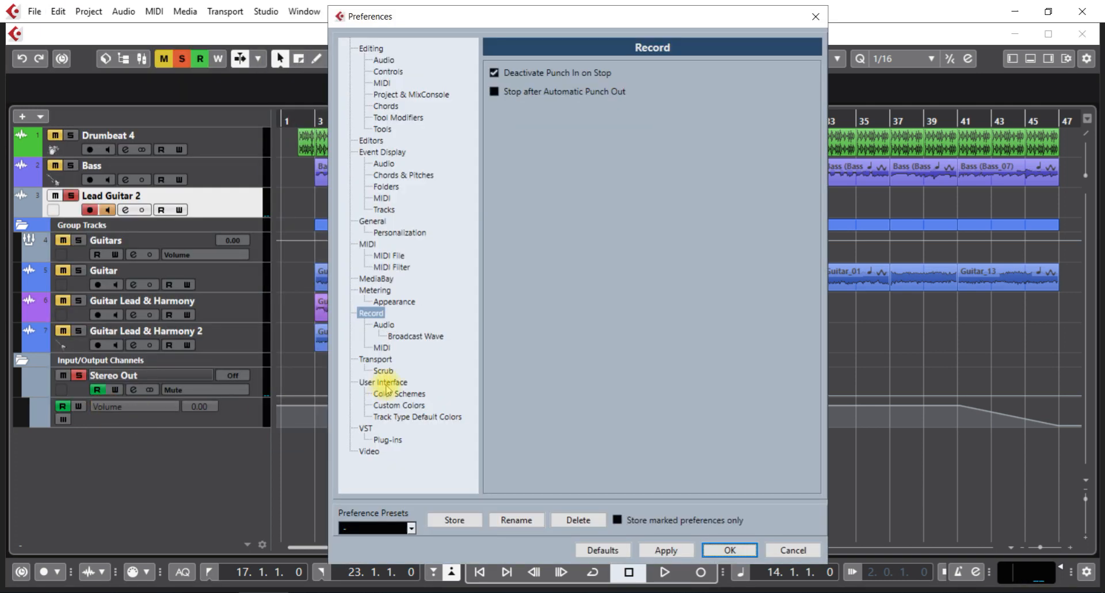
left_click(383, 325)
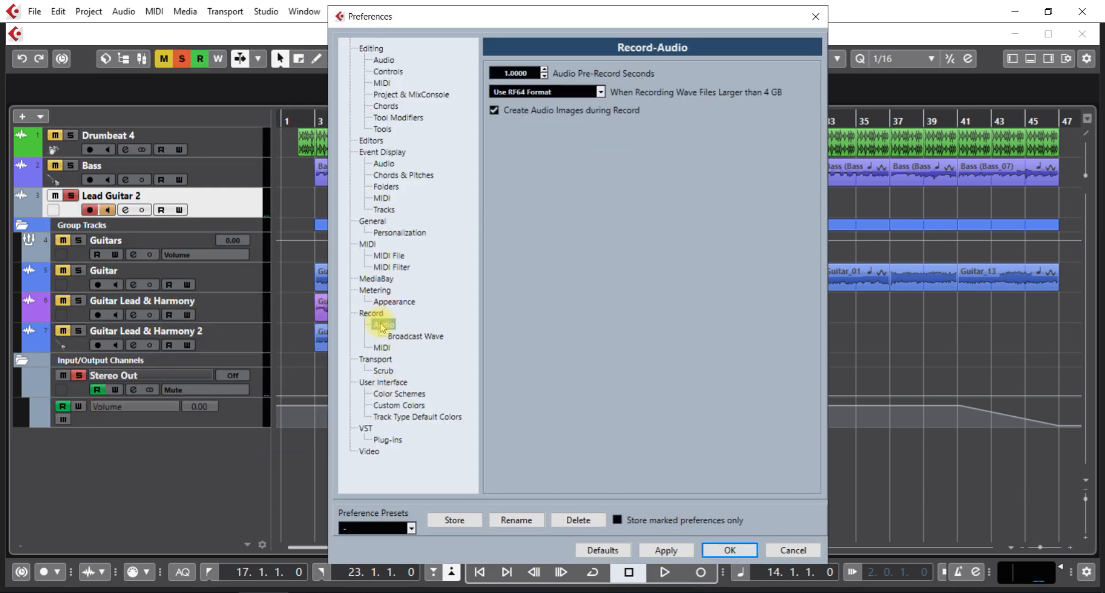
left_click(383, 60)
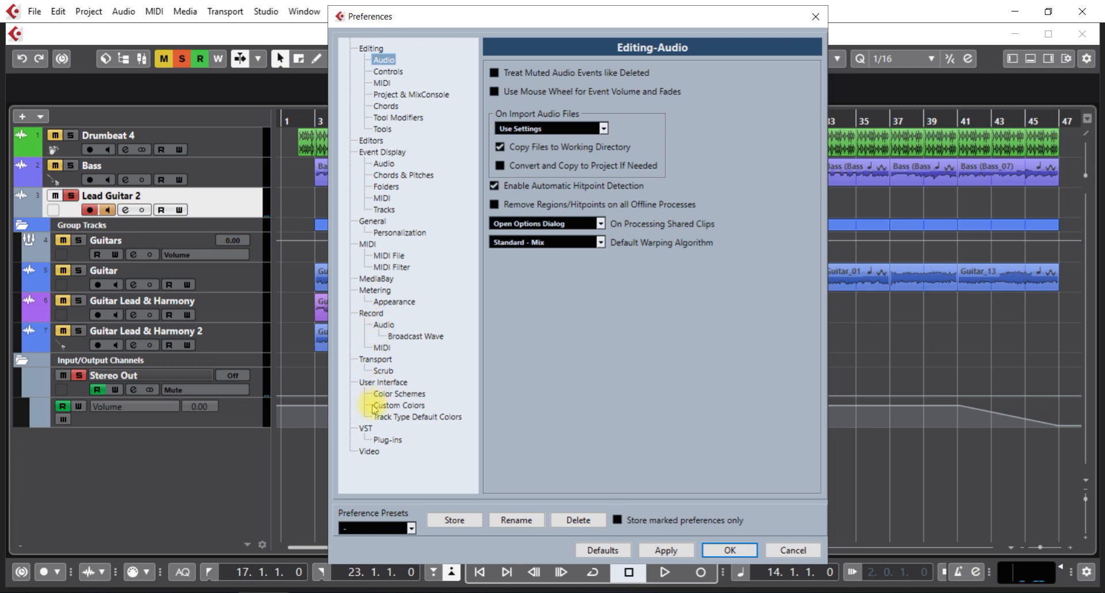
left_click(366, 428)
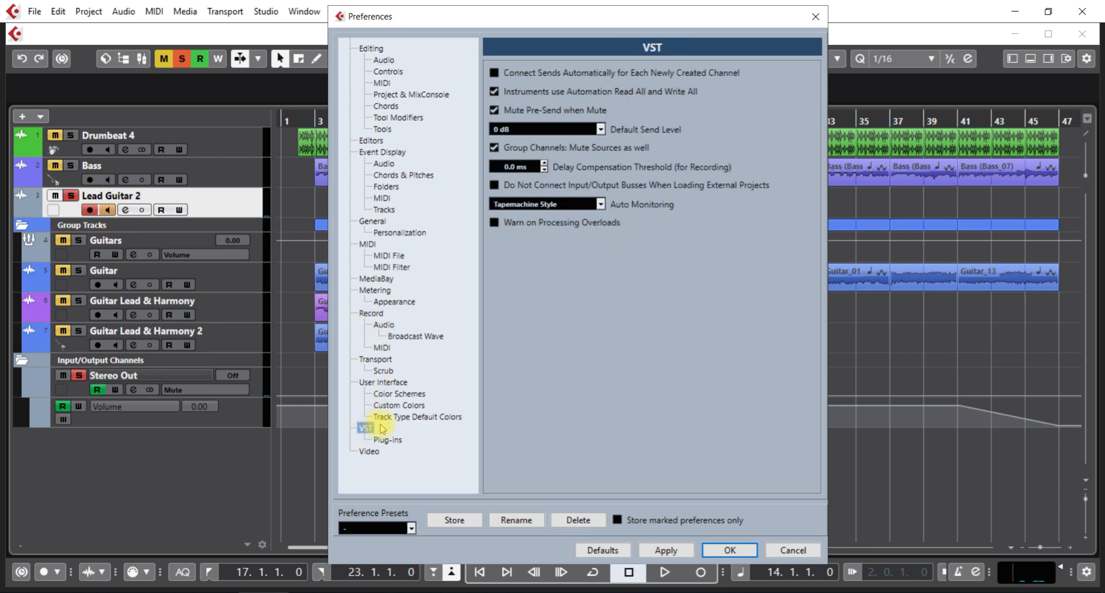
left_click(532, 205)
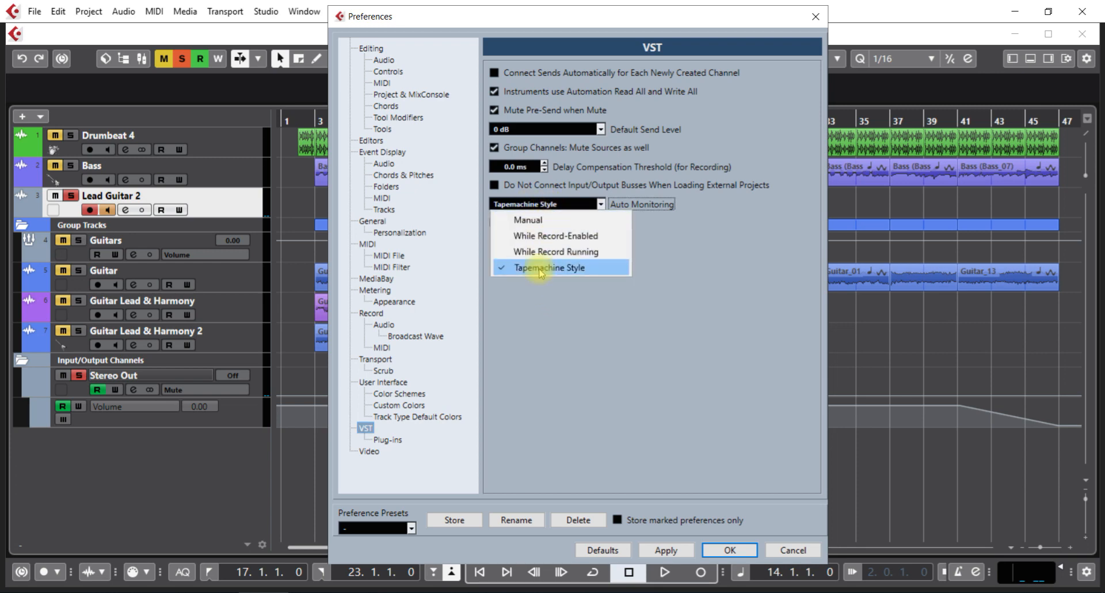
left_click(539, 343)
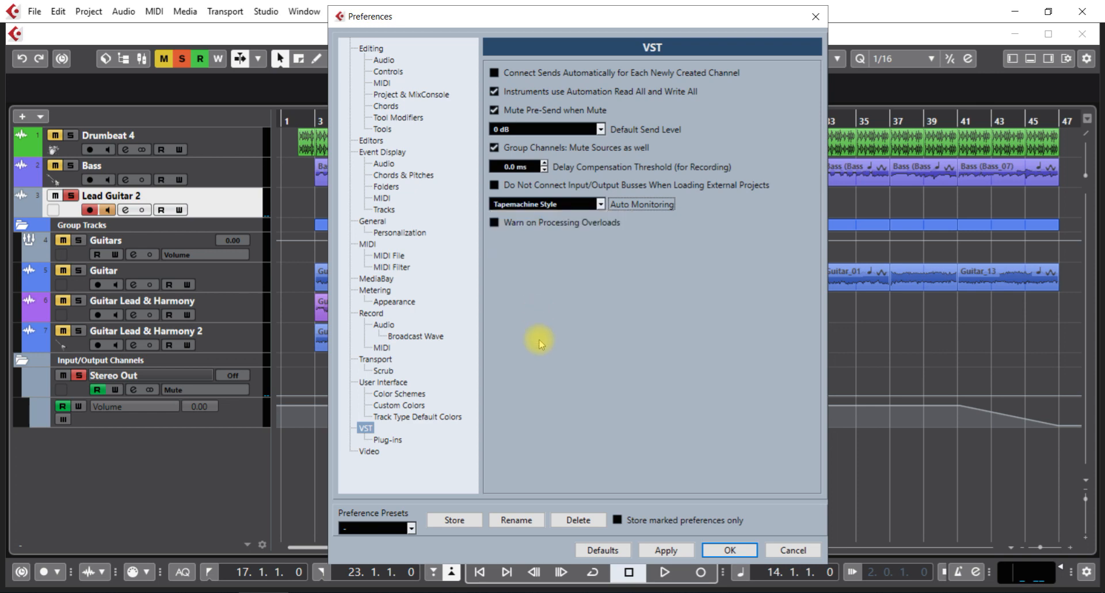
left_click(815, 17)
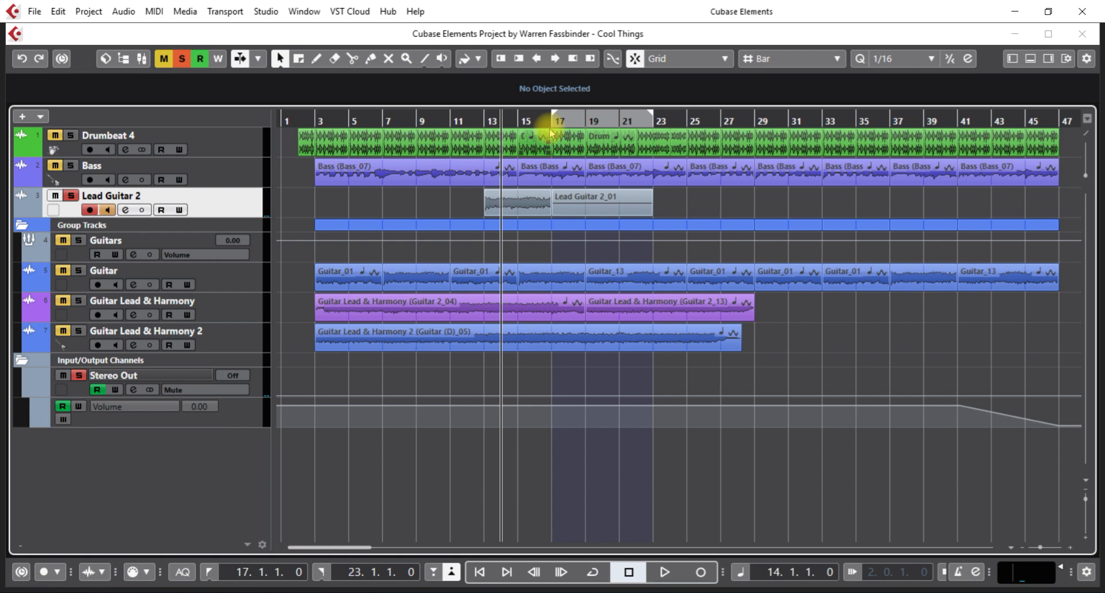
Record a short punch-in take at bar 17 on Lead Guitar 2, starting playback from bar 16, and delete that take.
left_click(527, 121)
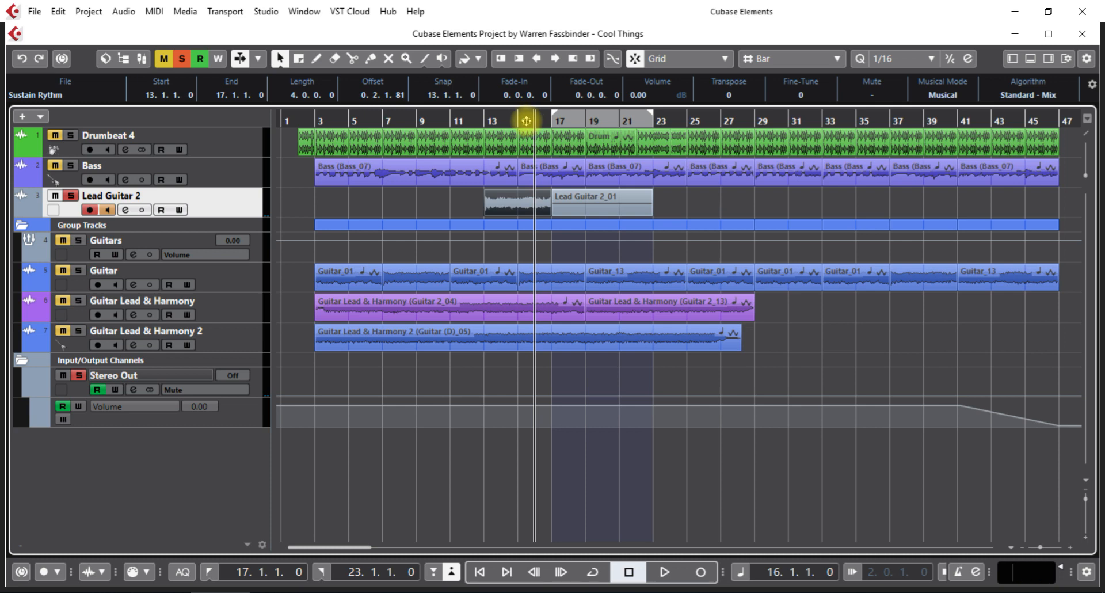
key("i")
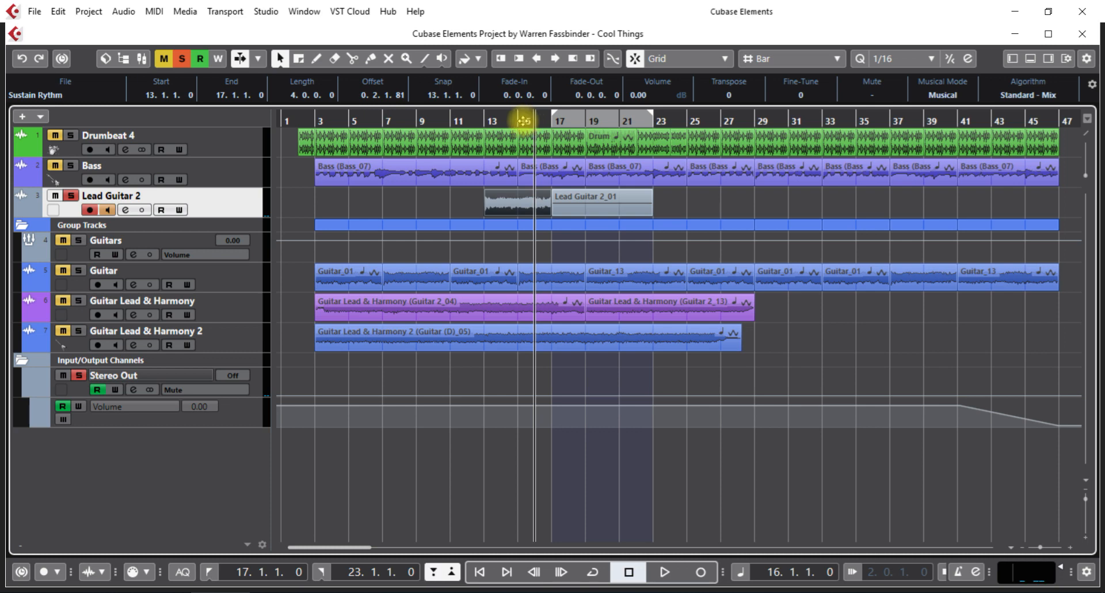
key("space")
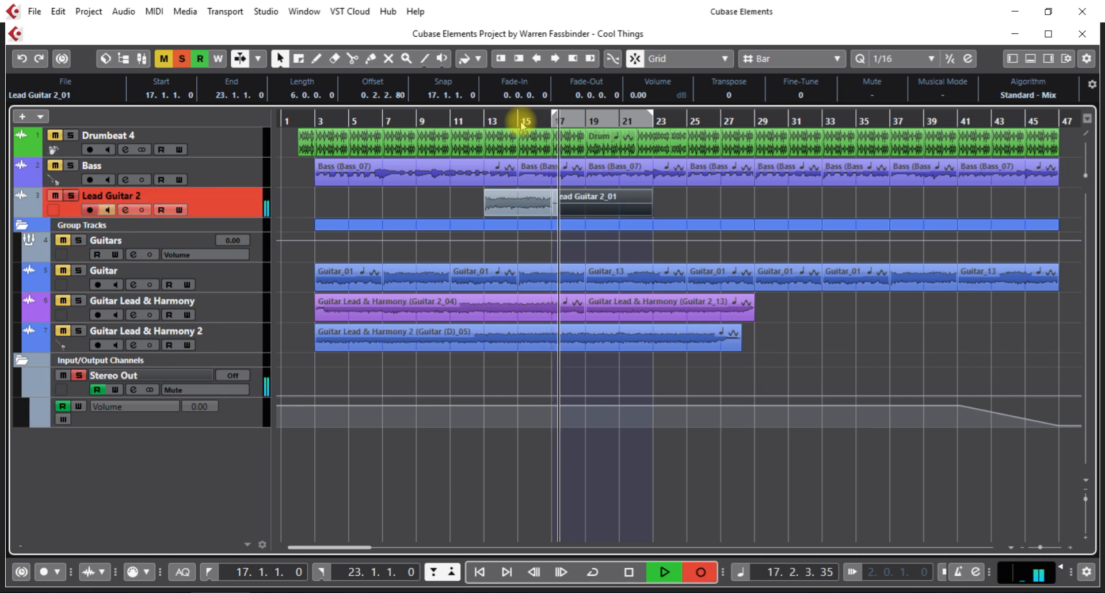
key("space")
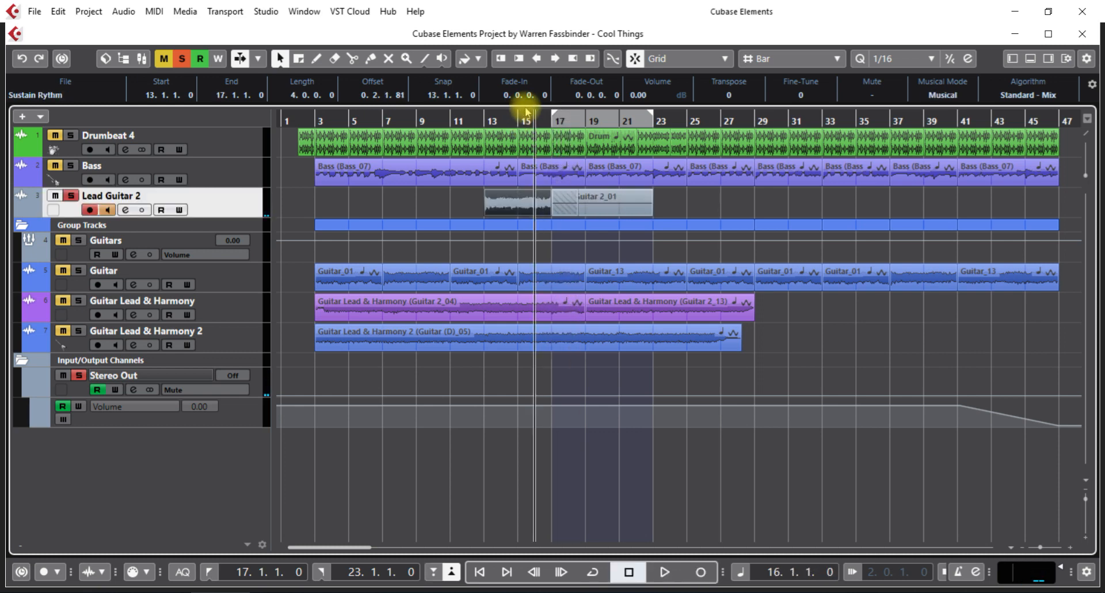
left_click(565, 208)
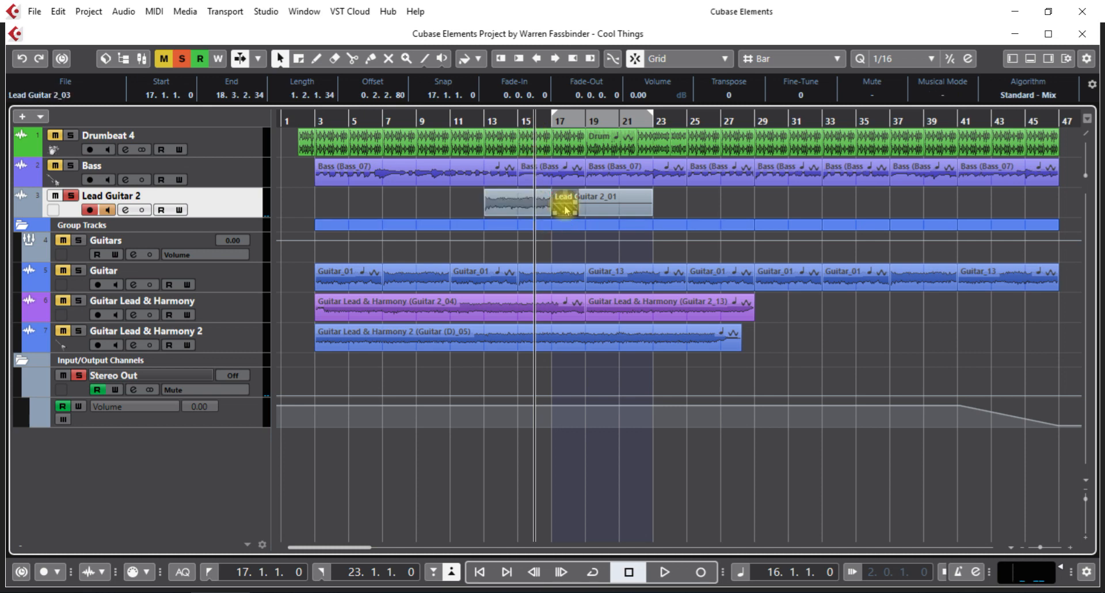
key("Delete")
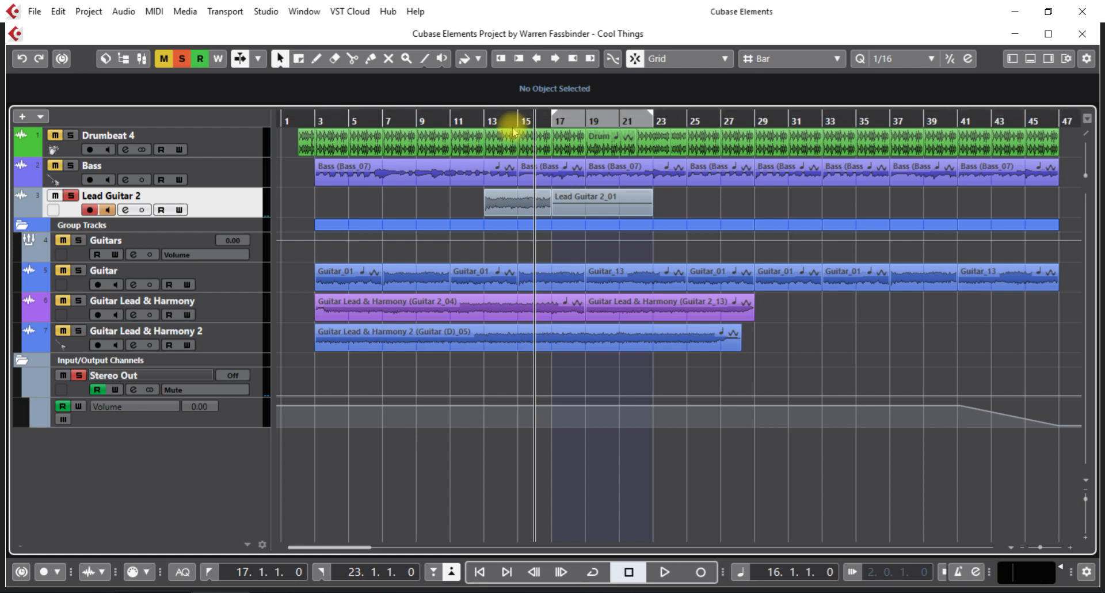
Turn off Auto Select Events under Cursor, and test it by recording and deleting a short punch-in take at bar 17 on Lead Guitar 2.
left_click(60, 13)
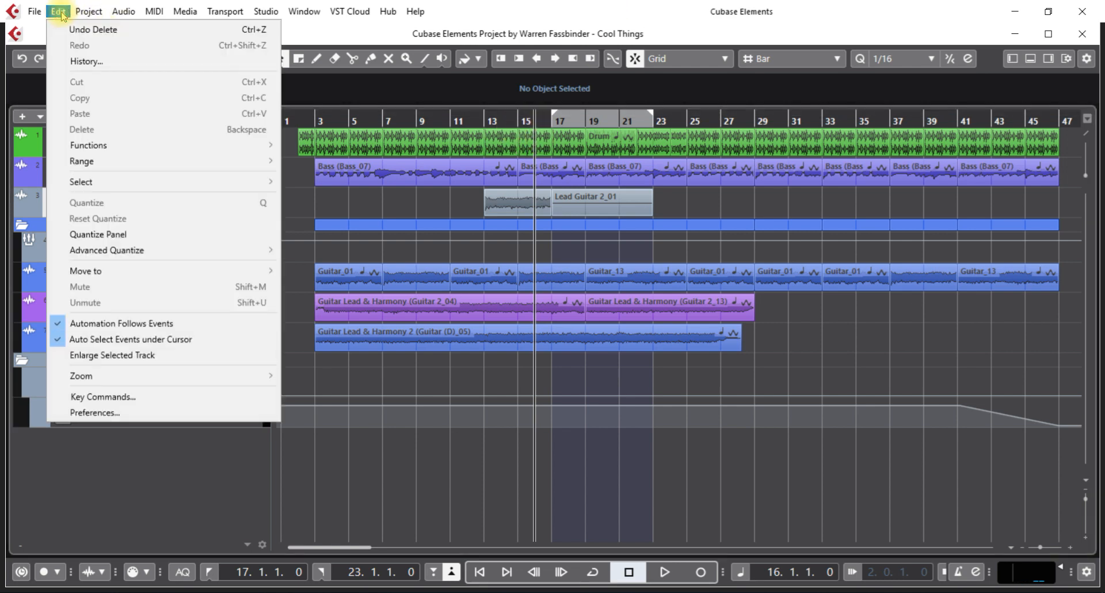
left_click(140, 339)
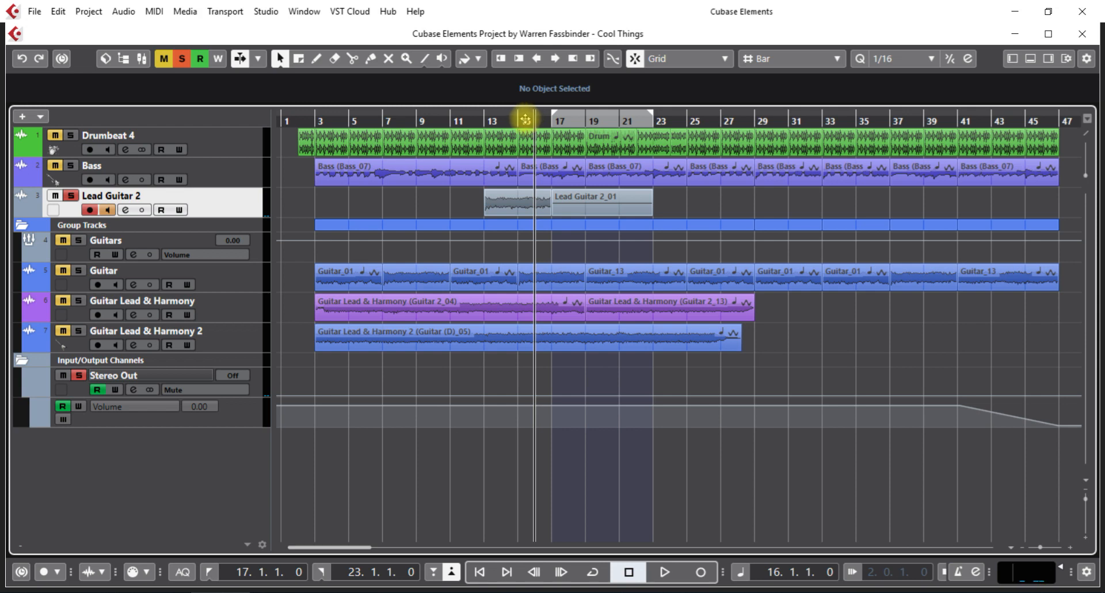
key("i")
key("space")
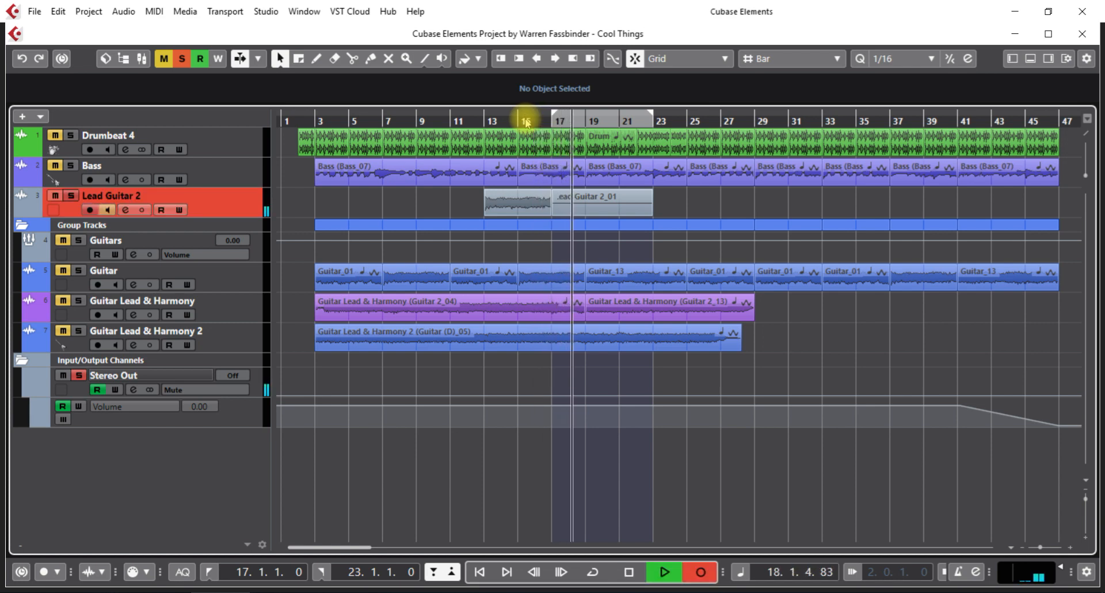
key("space")
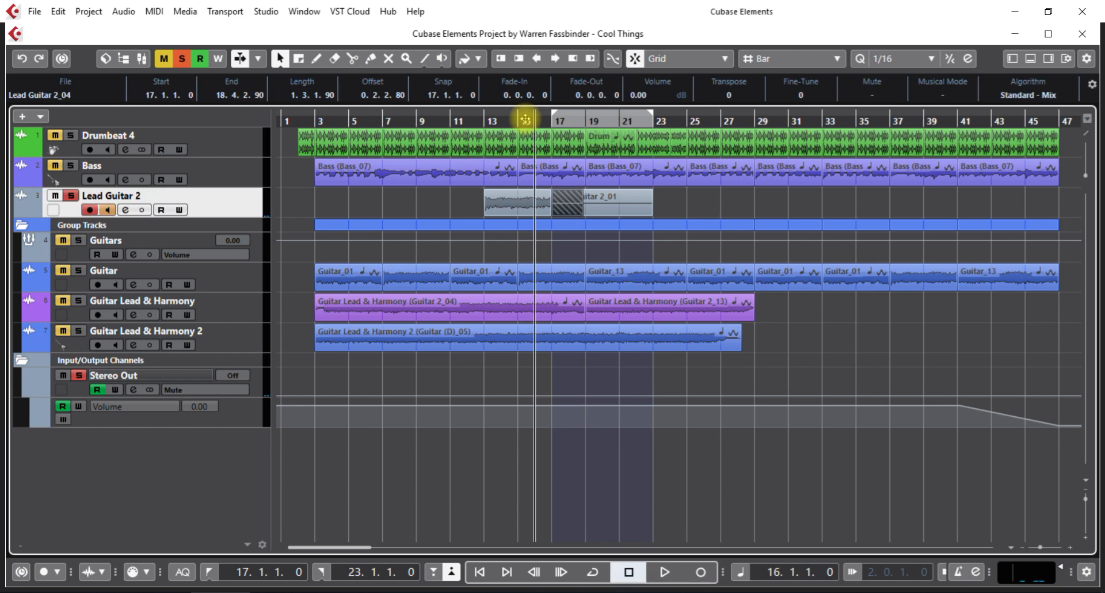
key("Delete")
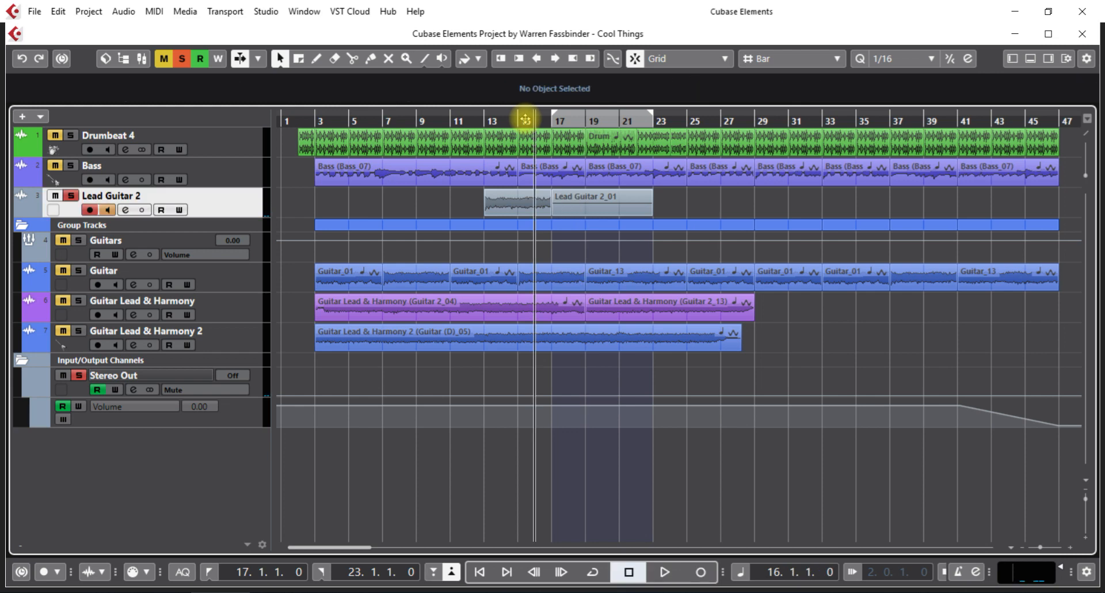
Record two more short punch-in takes at bar 17 on Lead Guitar 2, playing from bar 16 and deleting each one right after stopping.
key("i")
key("space")
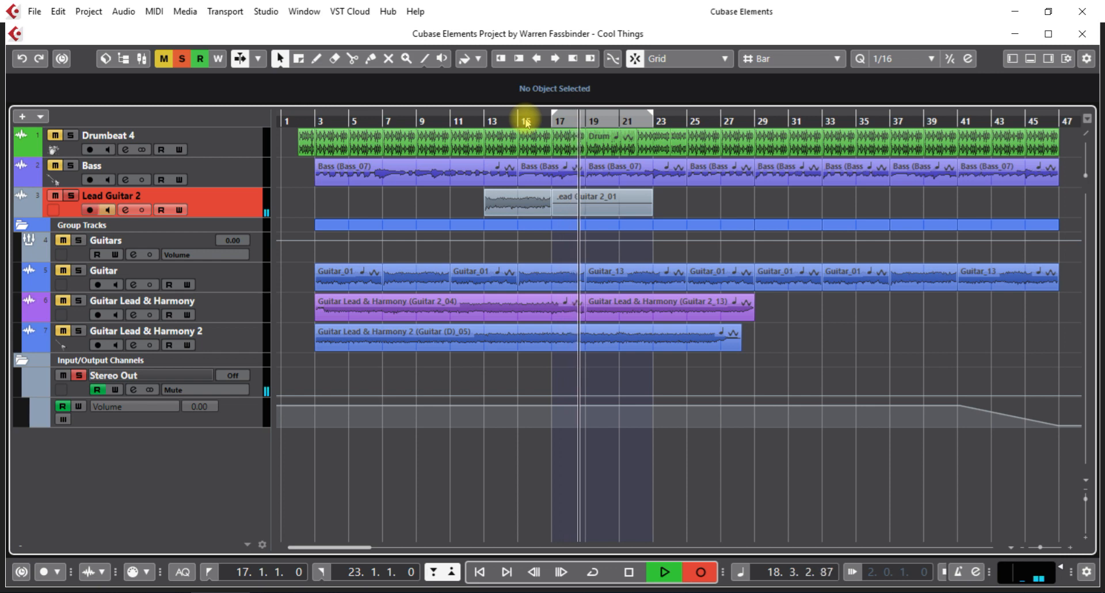
key("space")
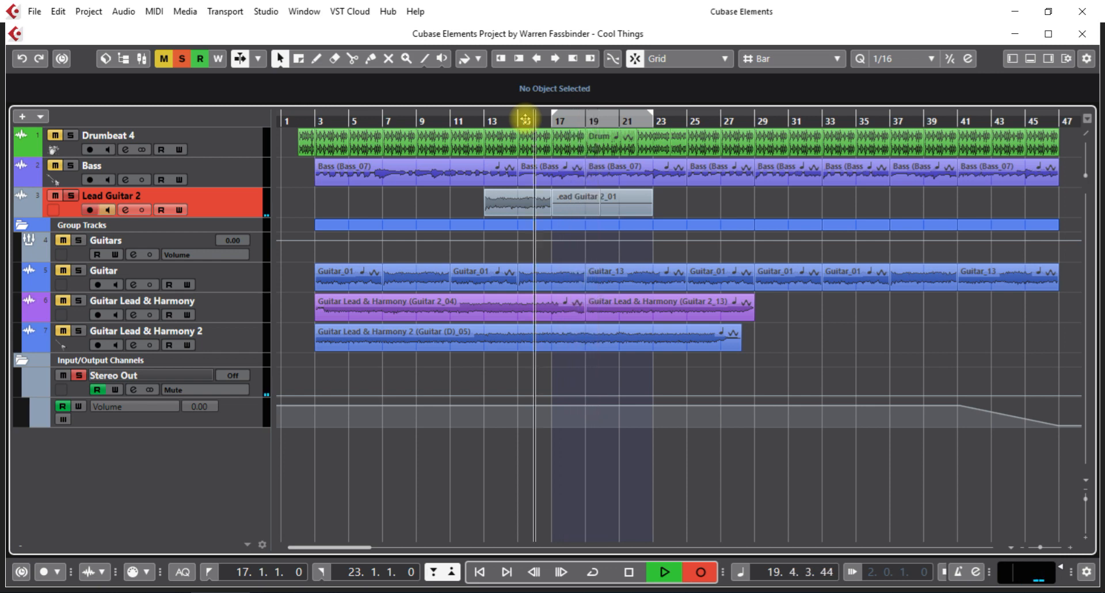
key("Delete")
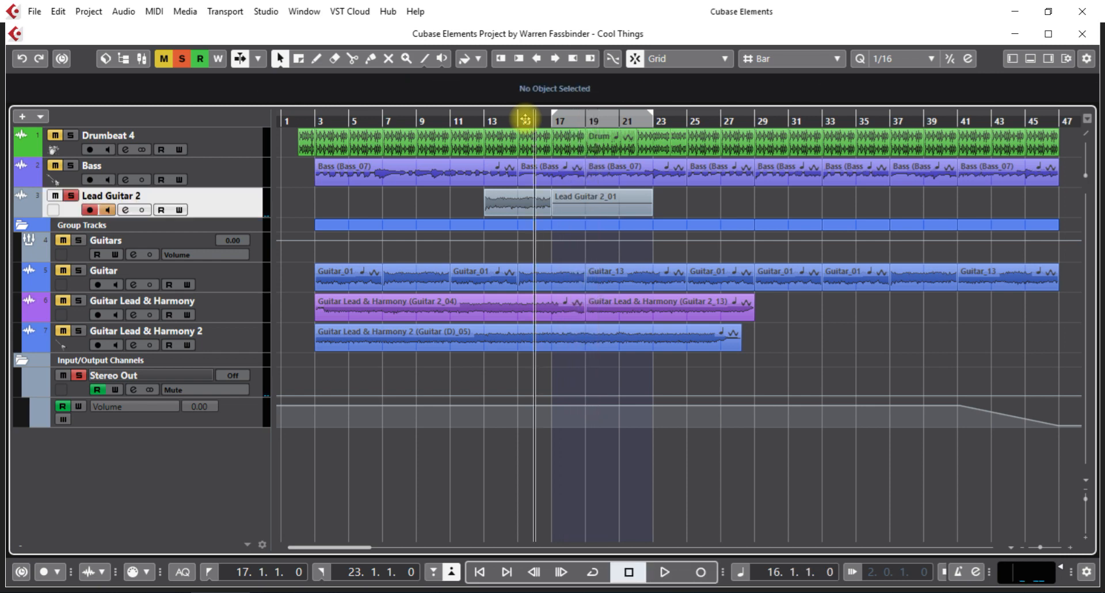
key("i")
key("space")
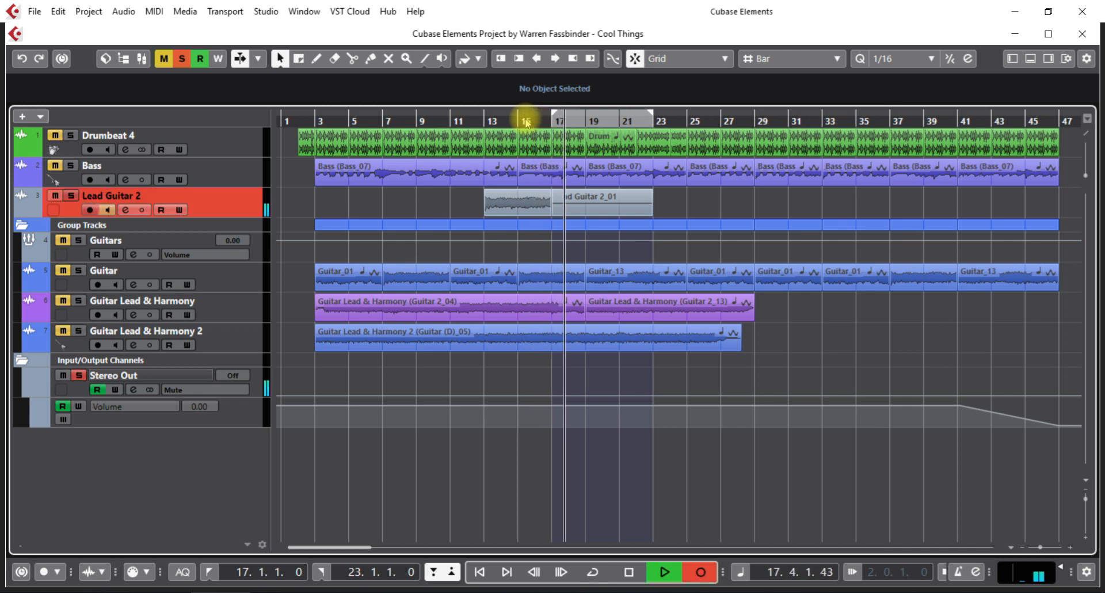
key("space")
key("Delete")
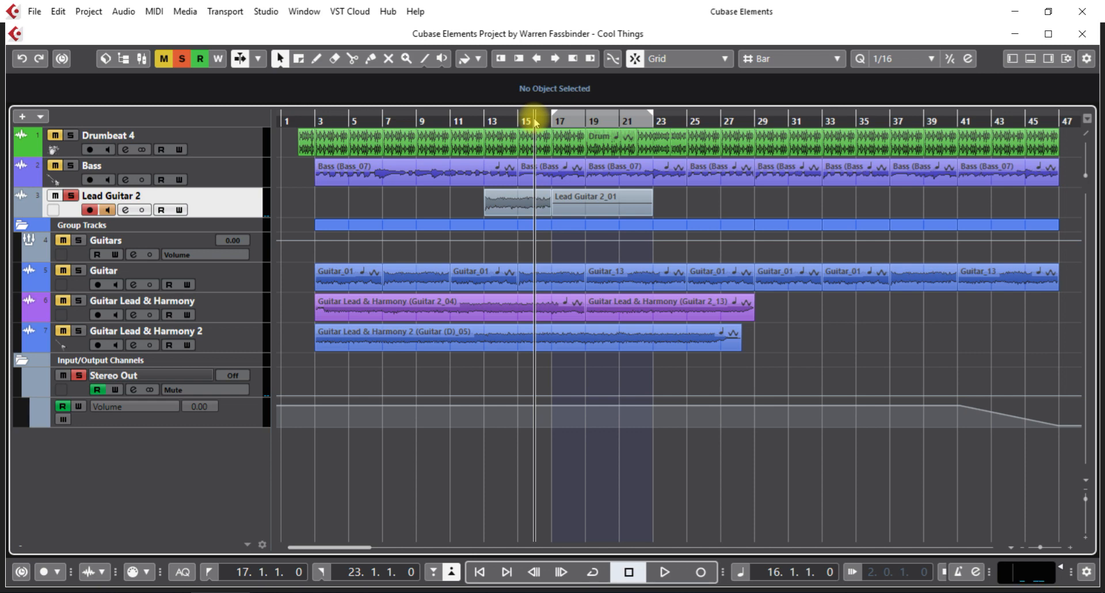
Search the key commands for "return", check the Ctrl+Backspace assignment against Return to Start Position on Stop, and close the dialog.
left_click(59, 13)
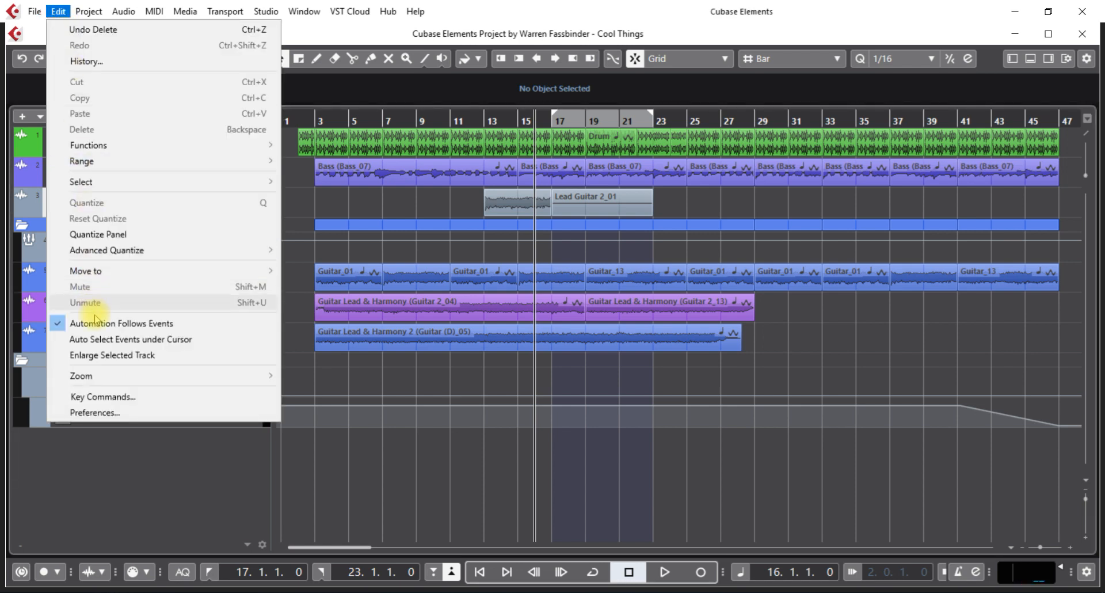
left_click(99, 397)
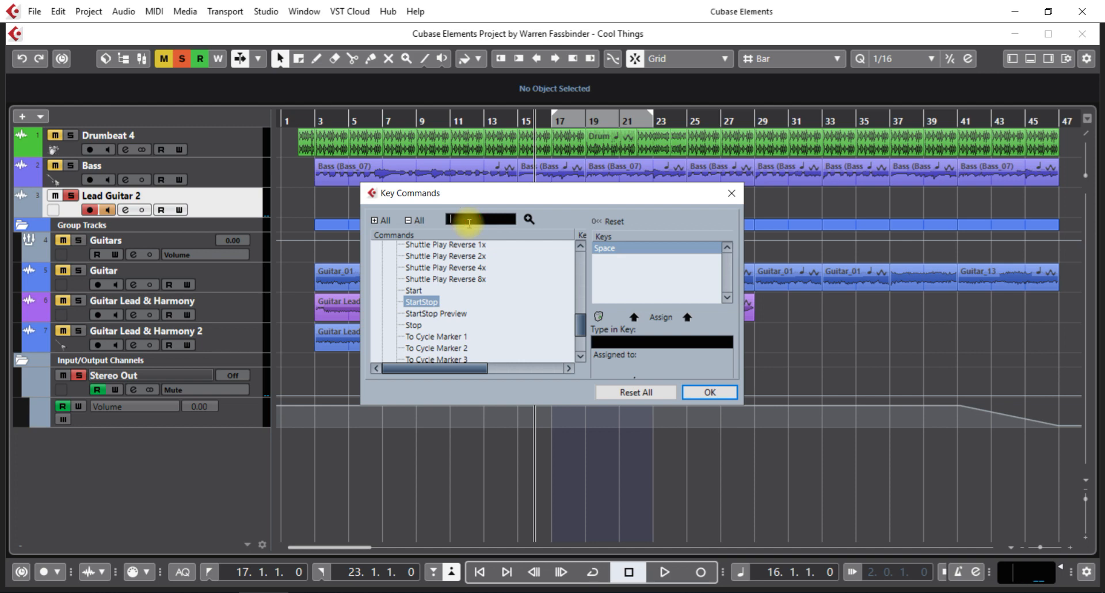
type("return")
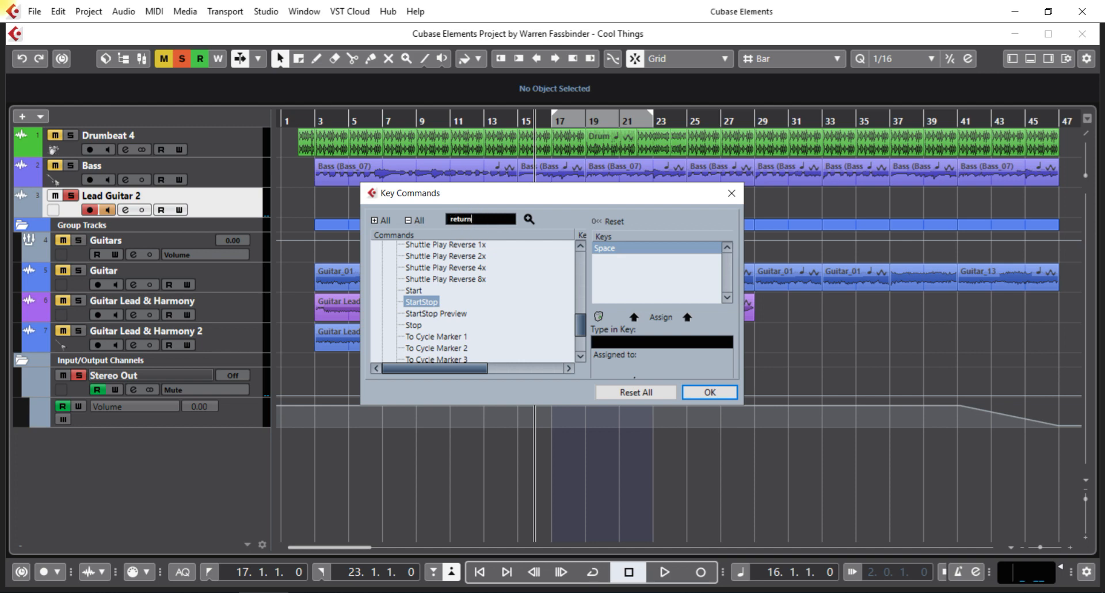
left_click(468, 221)
key("Return")
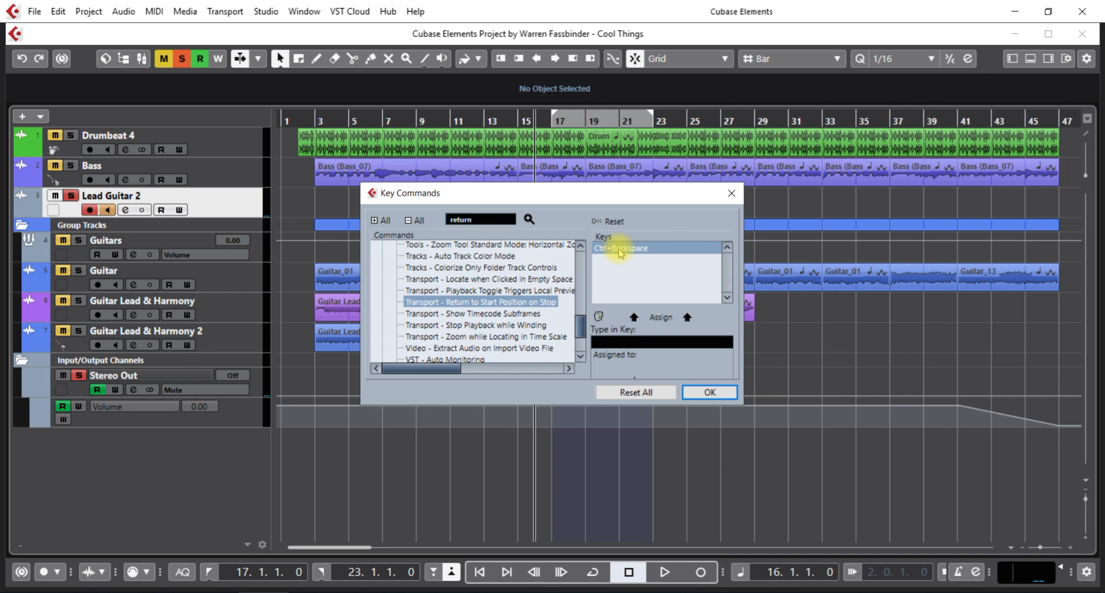
left_click(640, 343)
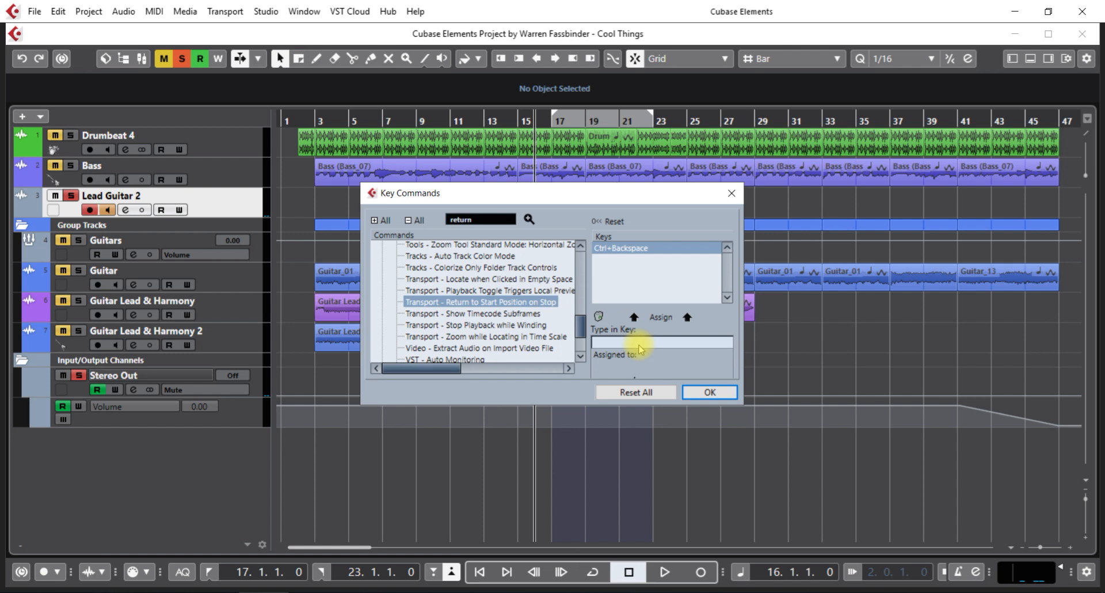
key("ctrl+BackSpace")
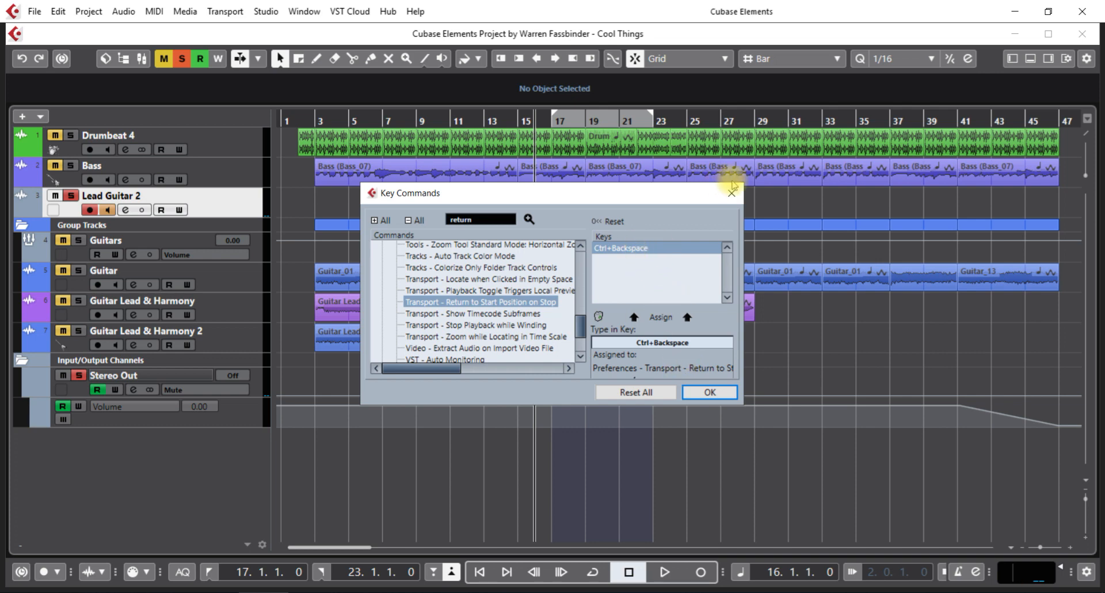
left_click(731, 193)
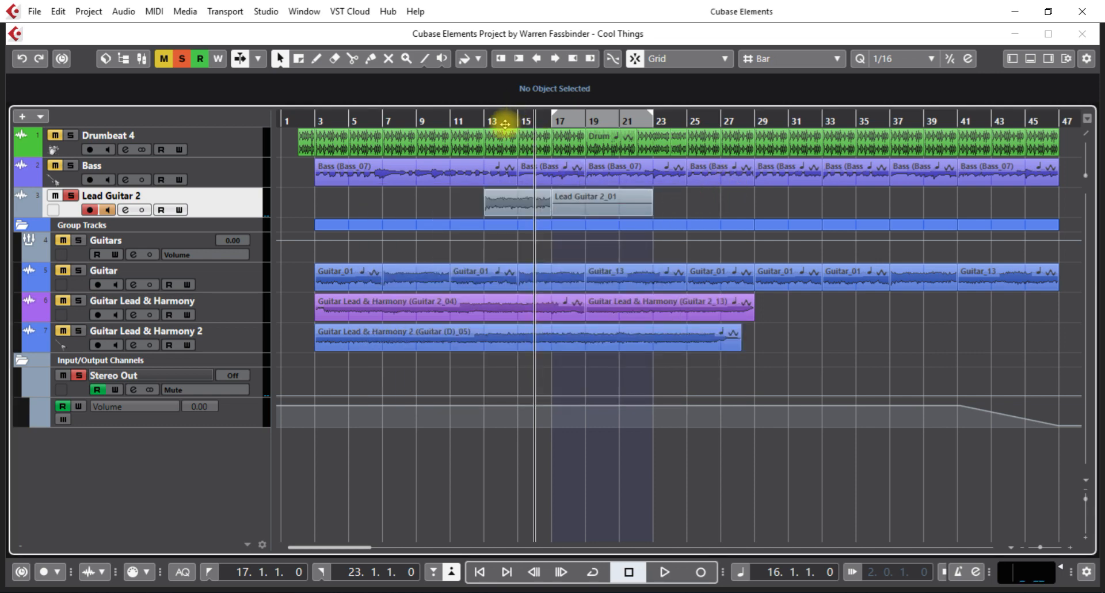
Deactivate Return to Start Position on Stop, and test it by starting and stopping playback twice from bar 16.
key("ctrl+BackSpace")
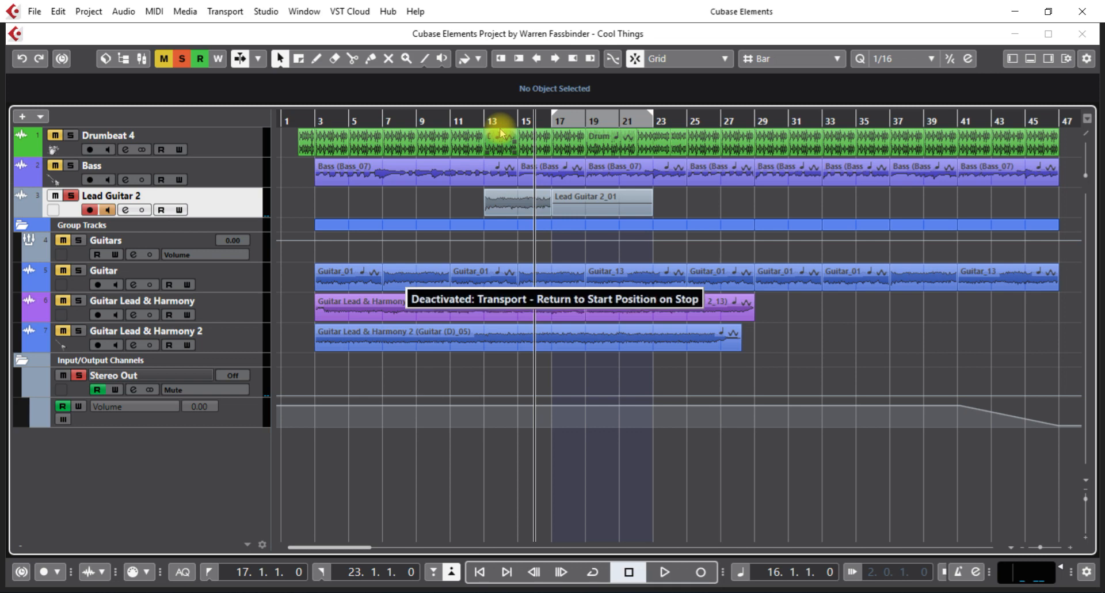
key("space")
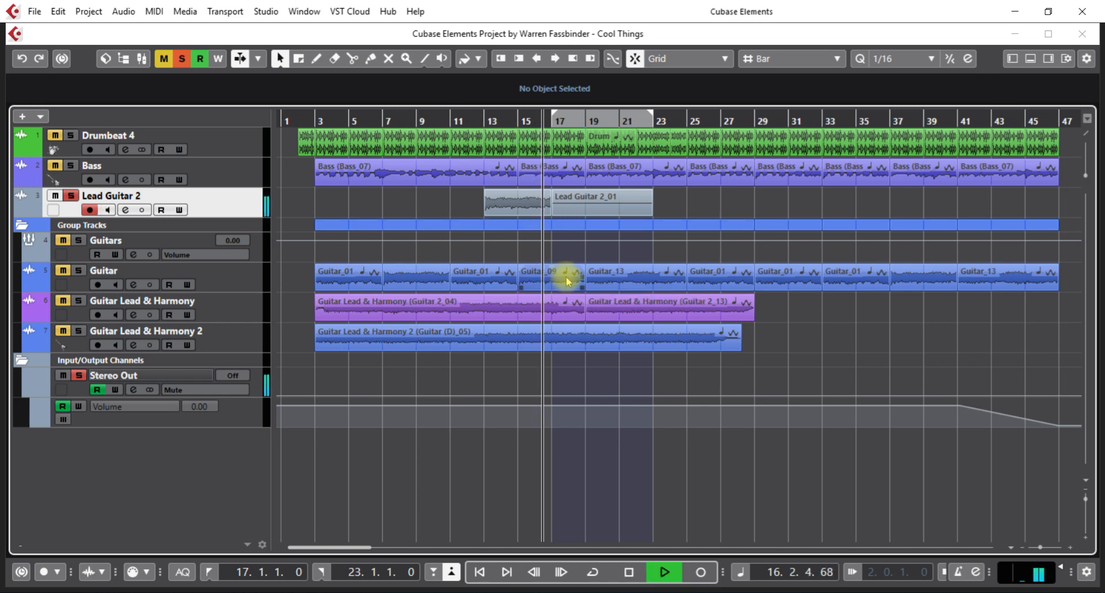
key("space")
key("space")
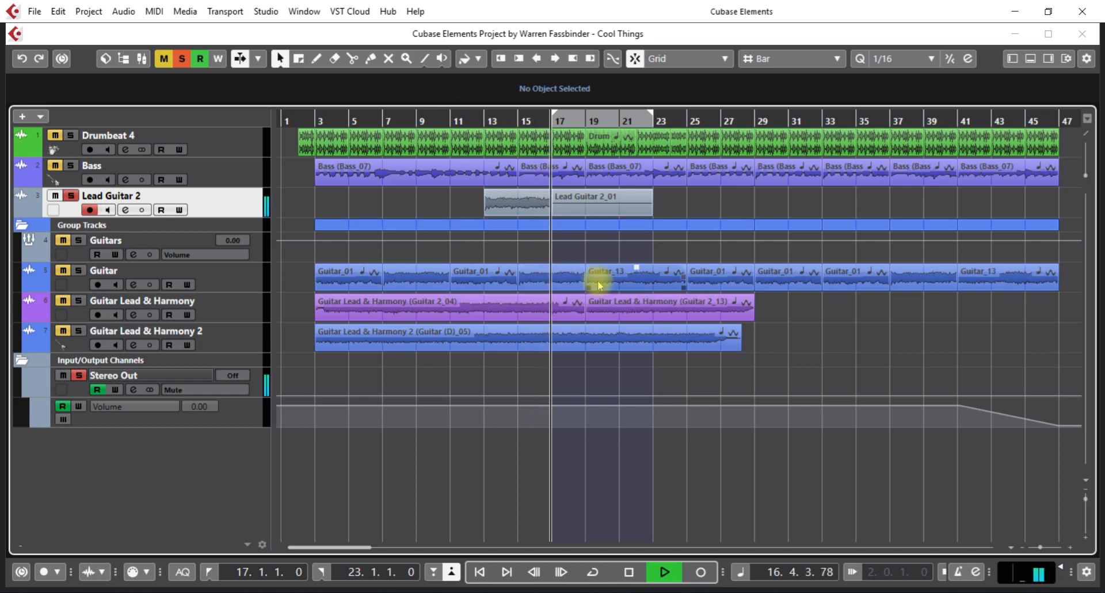
key("space")
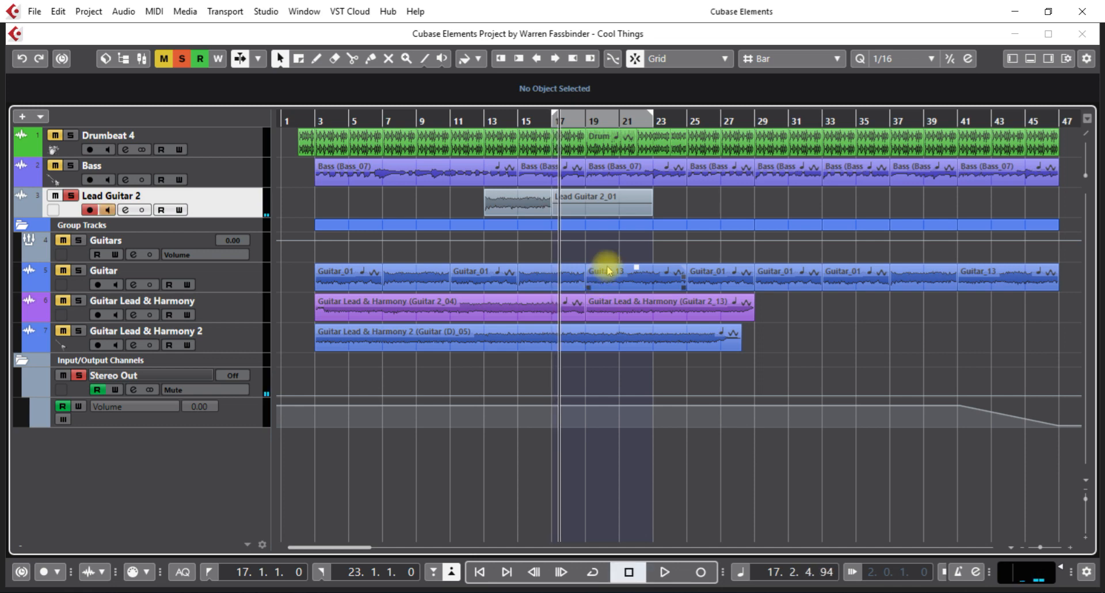
Activate Return to Start Position on Stop, and test it by starting and stopping playback twice from bar 17.
key("ctrl+BackSpace")
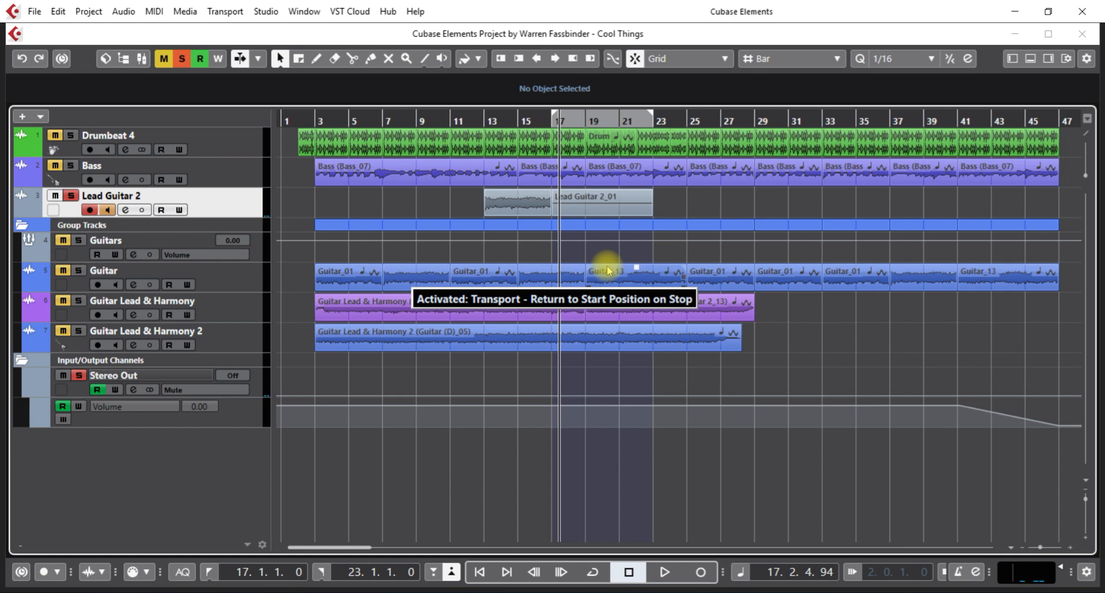
key("space")
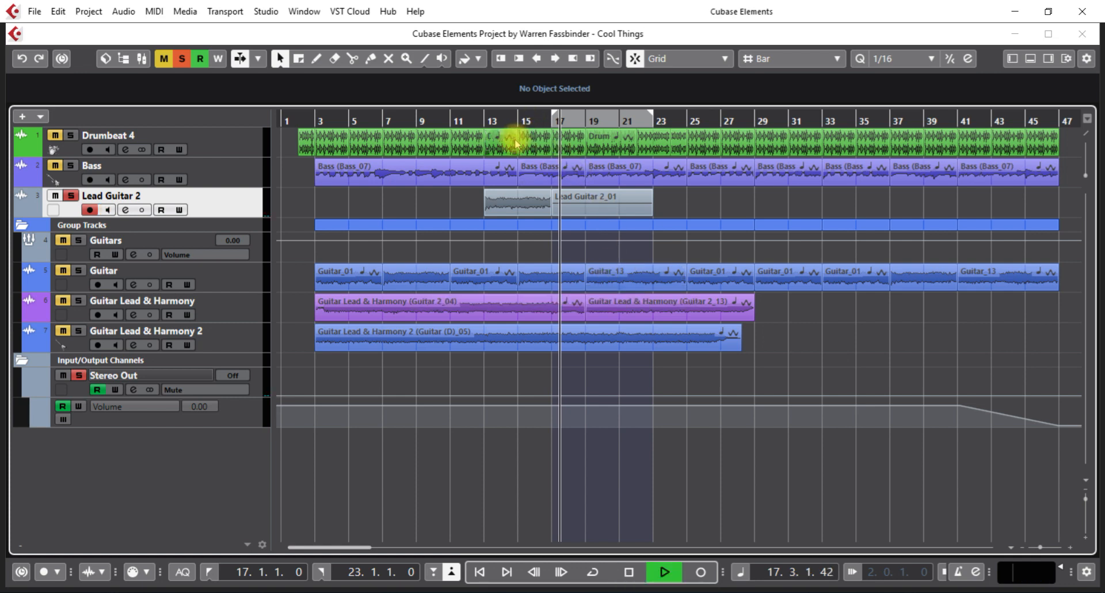
key("space")
key("space")
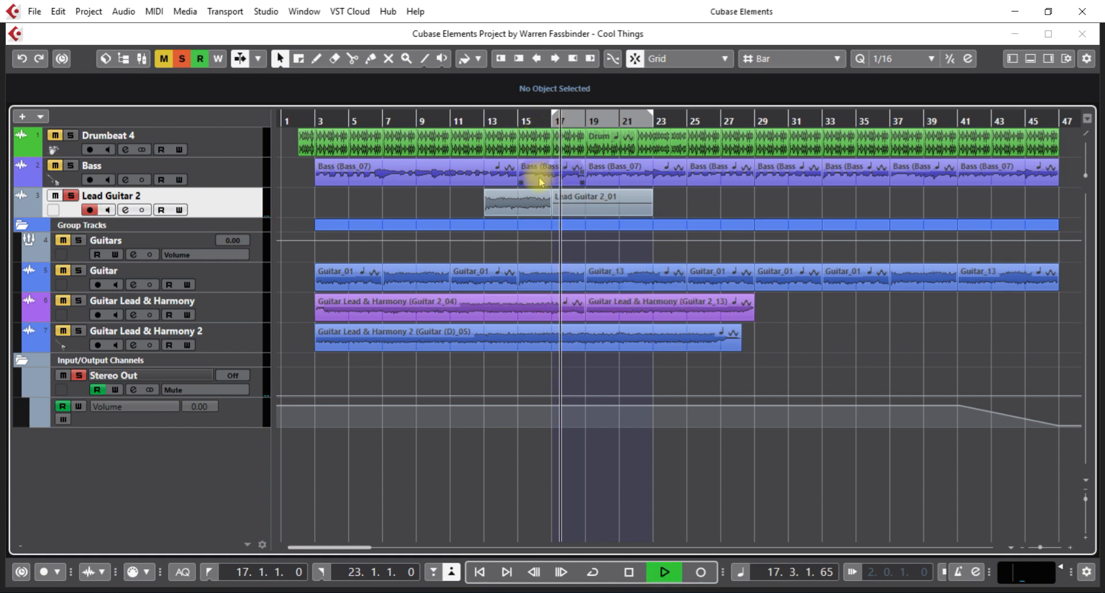
key("space")
Test the return on stop further by starting and stopping playback twice from bar 15 and once from bar 9.
left_click(517, 120)
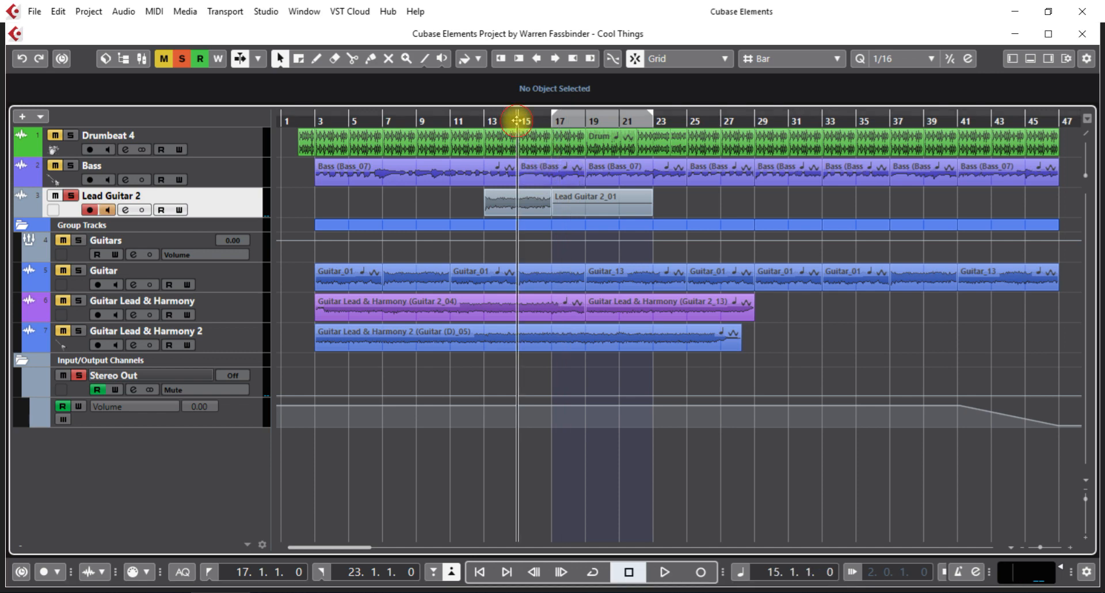
key("space")
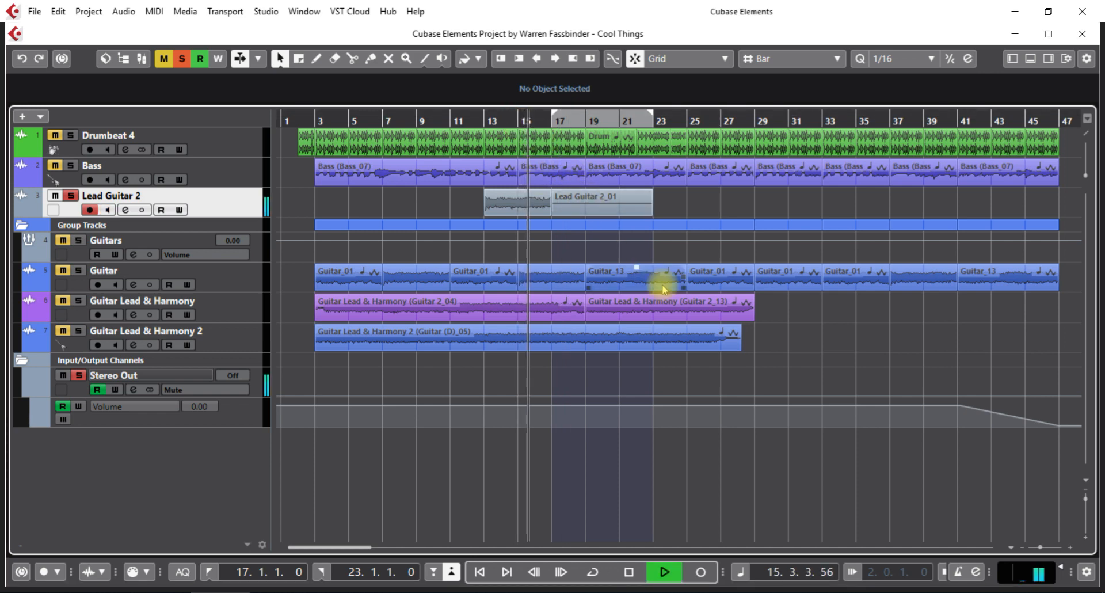
key("space")
key("space")
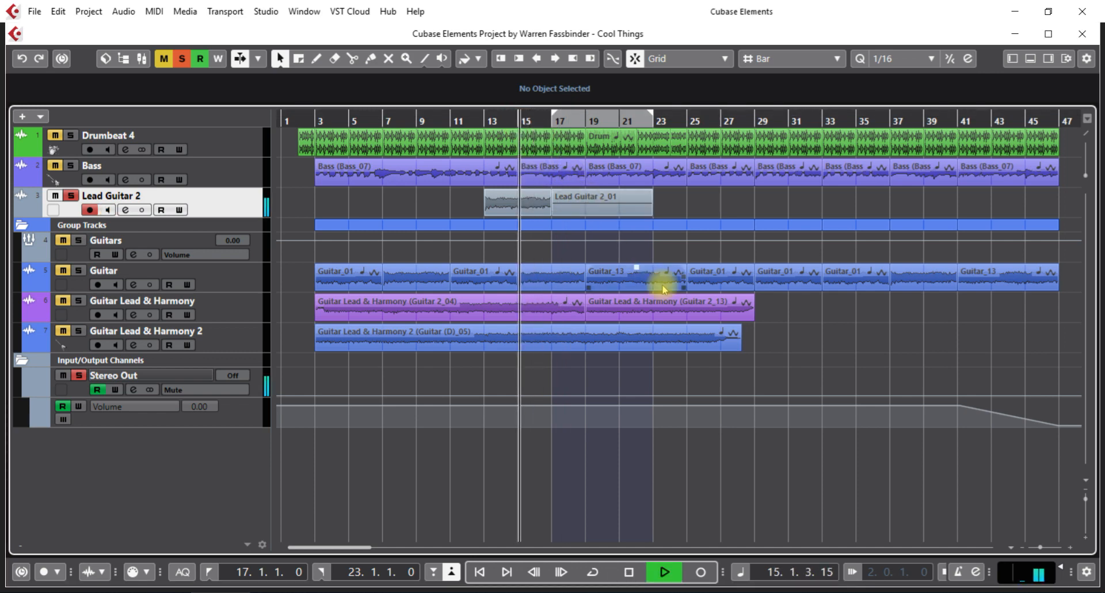
key("space")
left_click(410, 118)
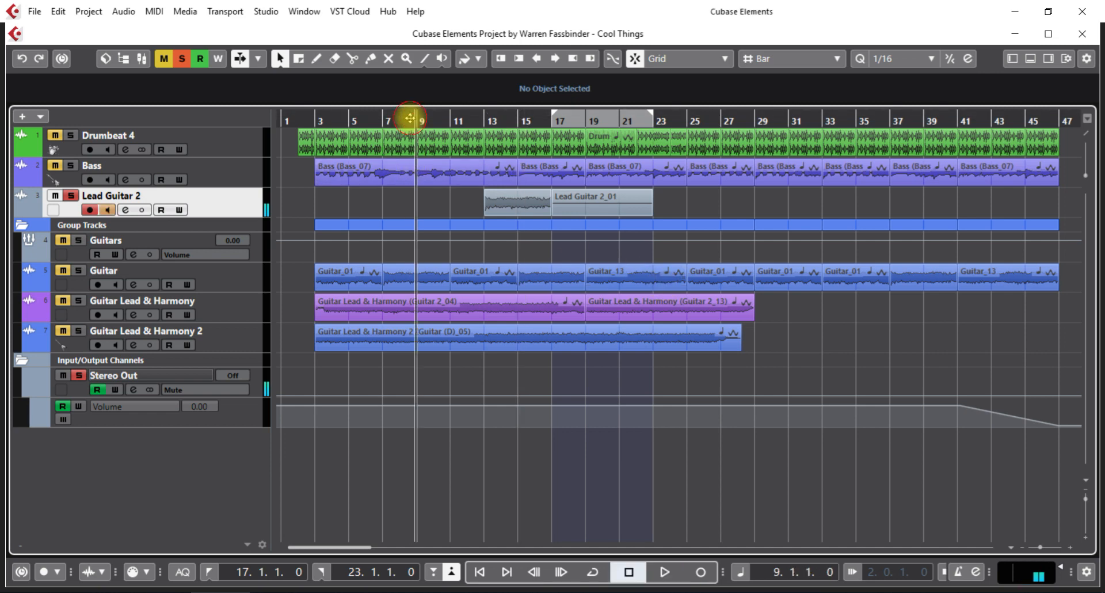
key("space")
key("space")
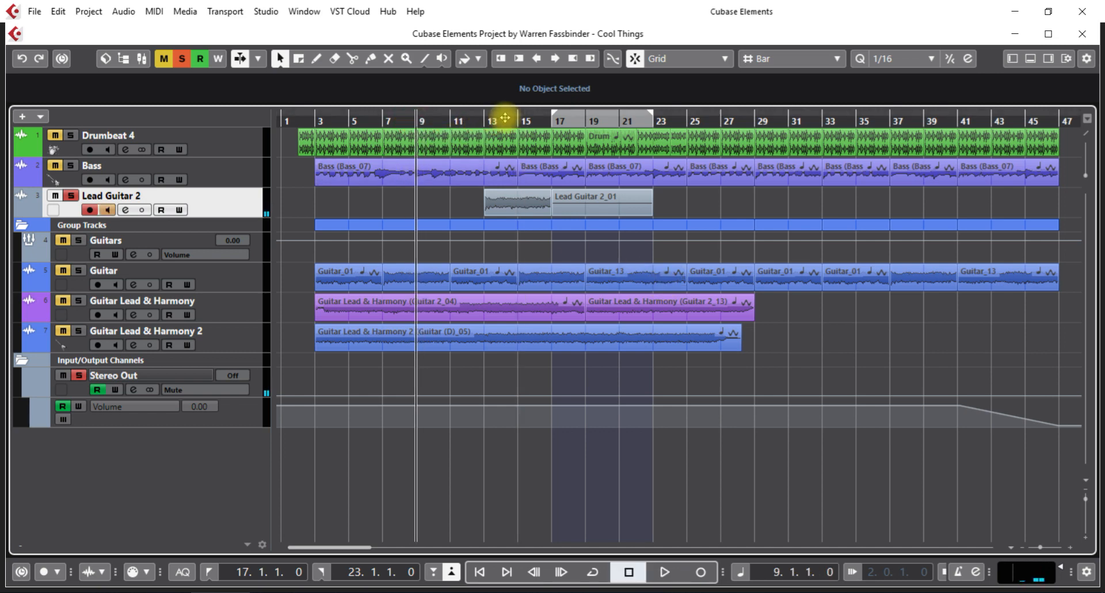
Position the project cursor at bar 15, move it to bar 16, and examine the lead-in to the bar 17 punch-in point at different magnifications.
left_click(518, 120)
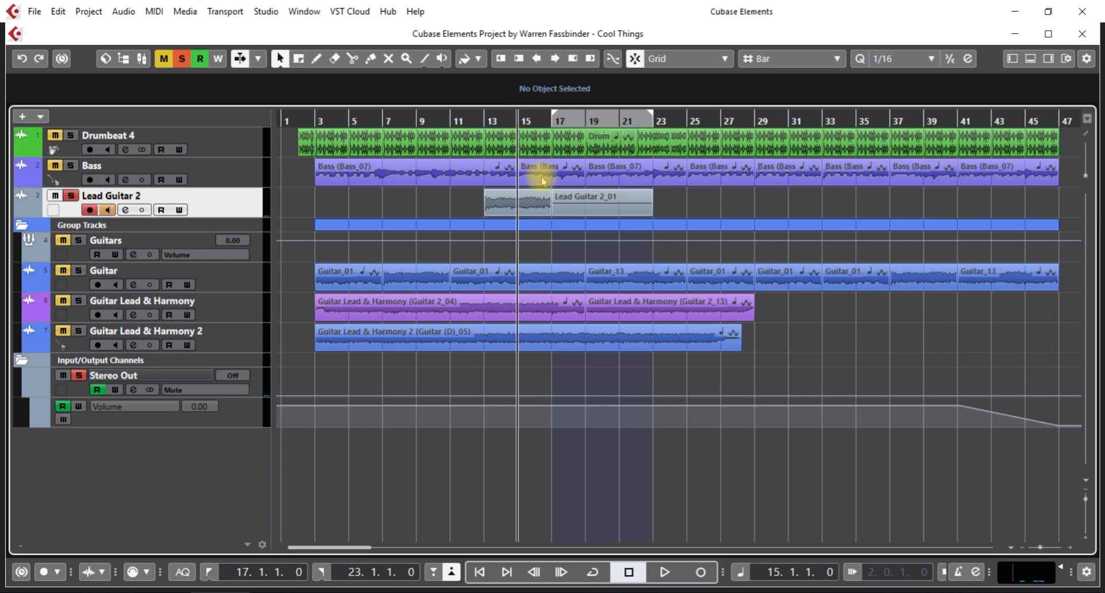
scroll(602, 239, "up", 3)
scroll(601, 239, "up", 4)
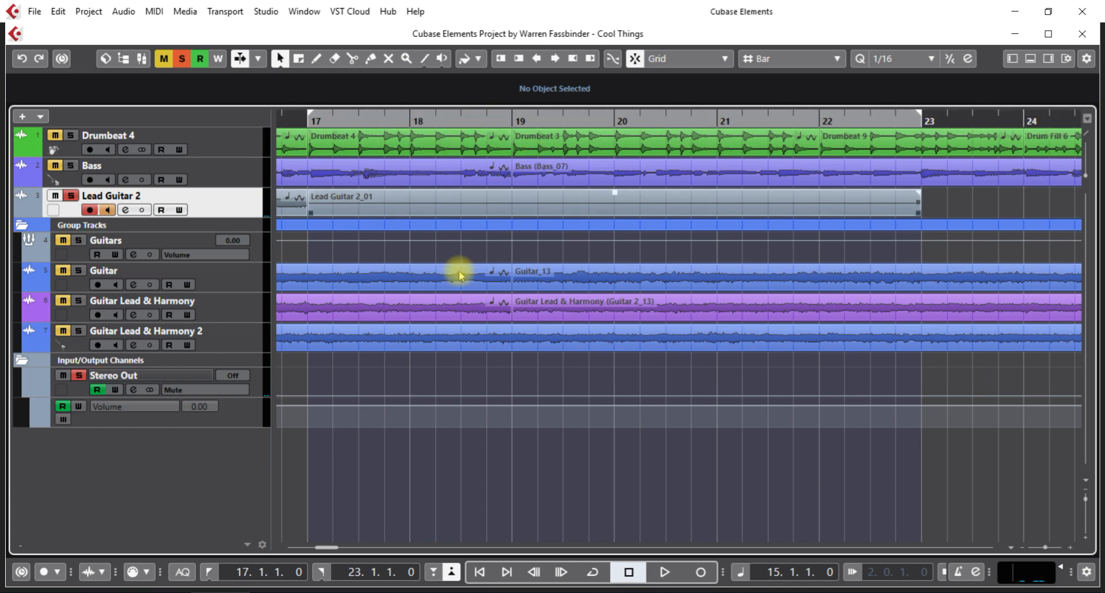
scroll(624, 386, "left", 2)
scroll(625, 387, "left", 6)
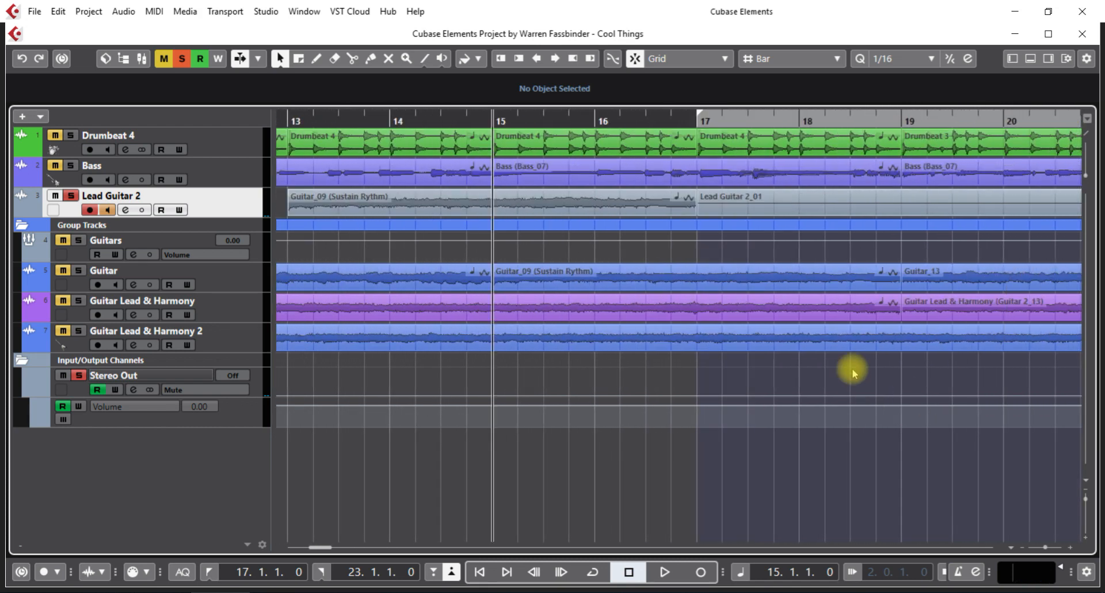
left_click(568, 122)
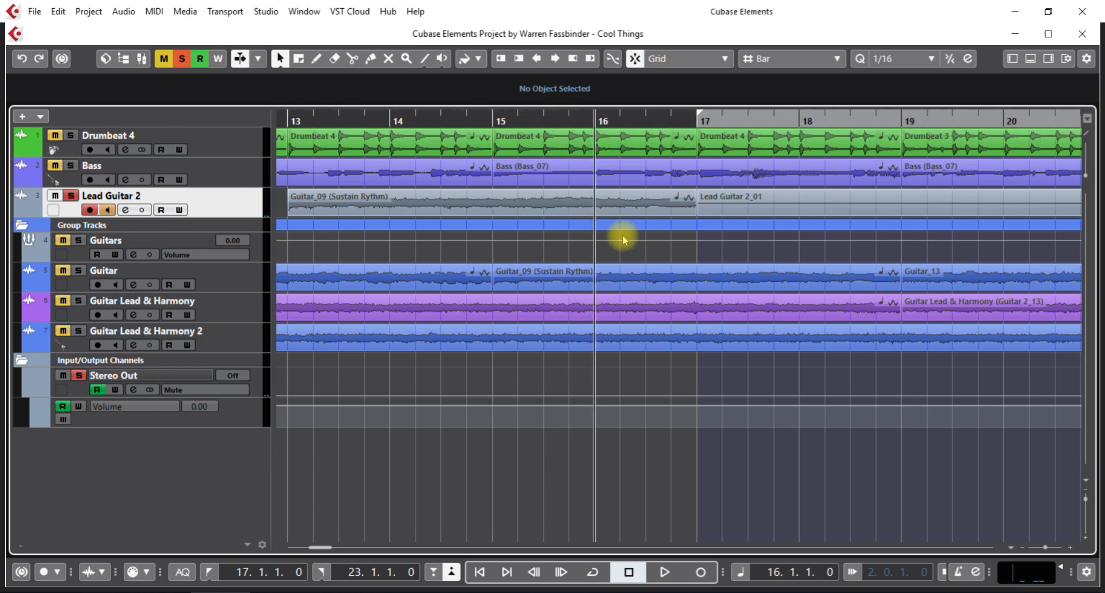
scroll(592, 241, "down", 4)
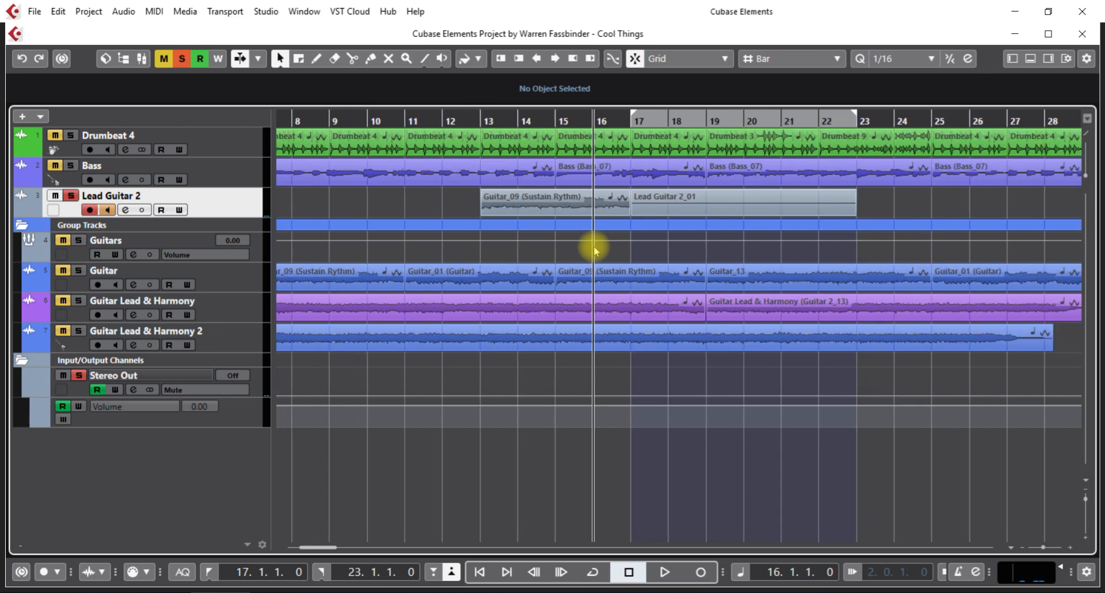
scroll(594, 247, "down", 2)
scroll(599, 244, "up", 5)
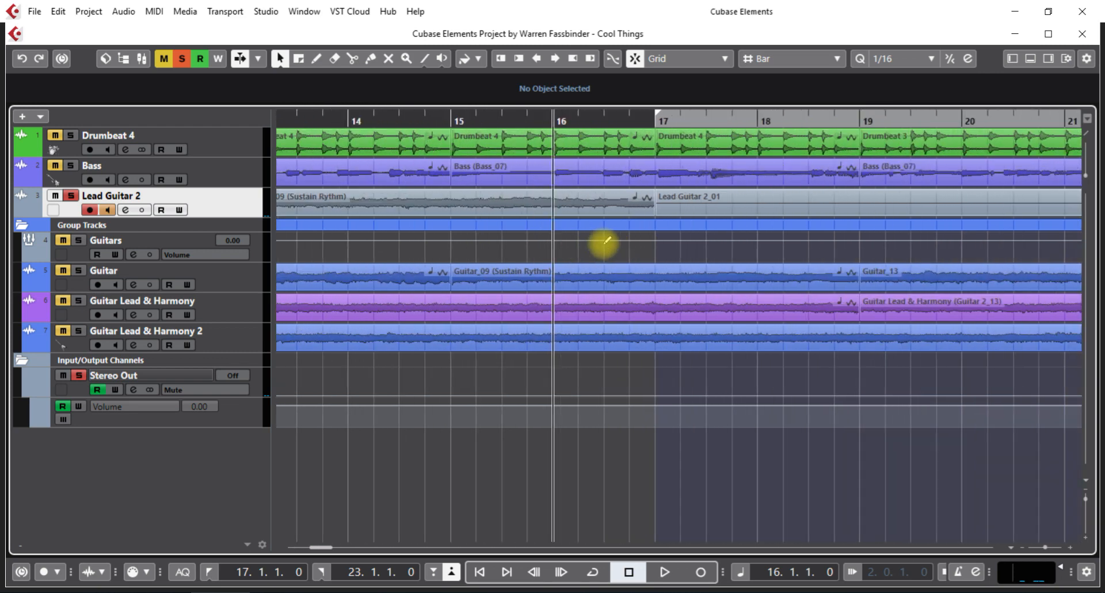
scroll(605, 240, "up", 1)
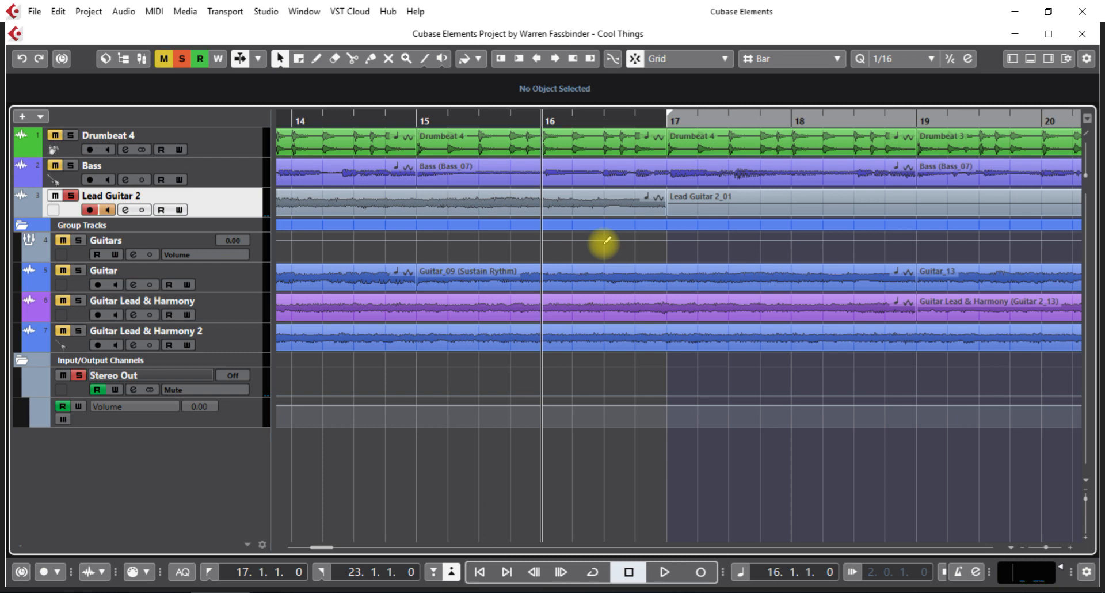
scroll(605, 242, "down", 5)
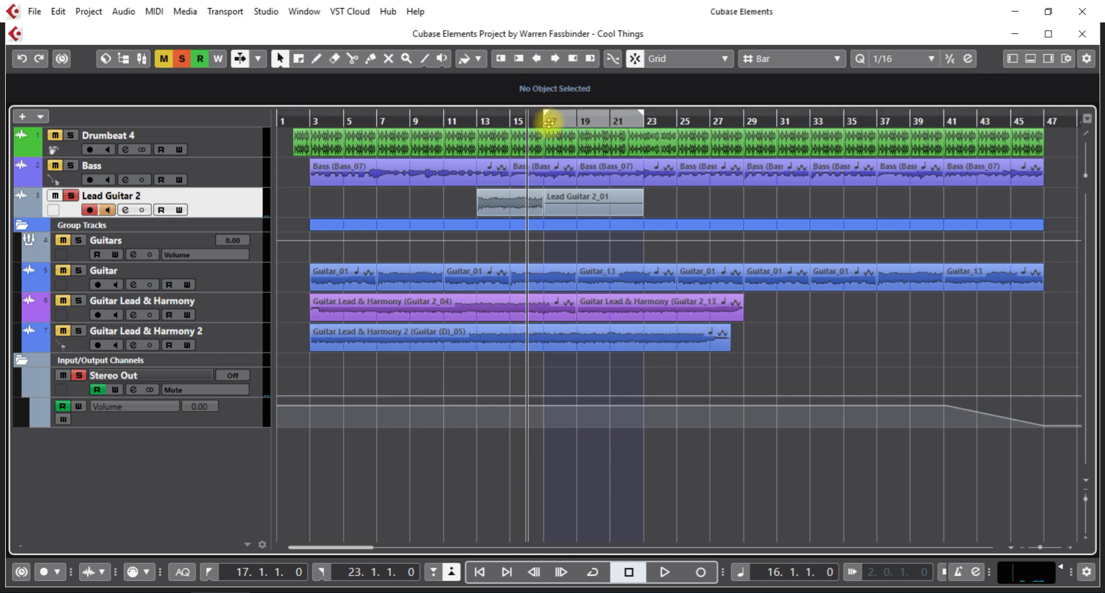
scroll(550, 122, "up", 5)
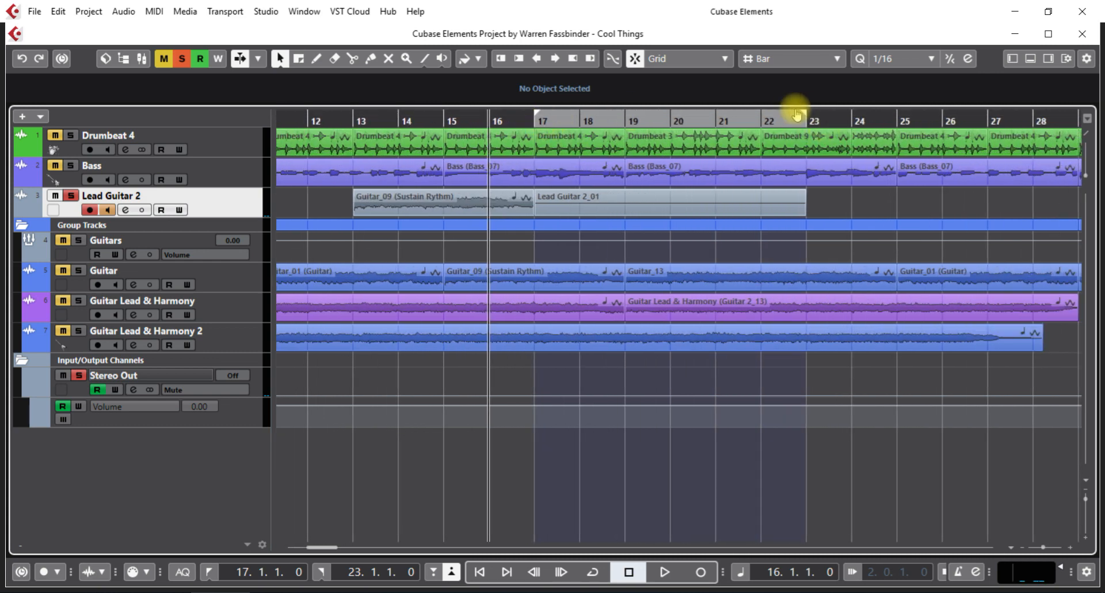
Place the project cursor at bar 17 and delete the Lead Guitar 2_01 event there.
left_click(533, 120)
left_click(581, 208)
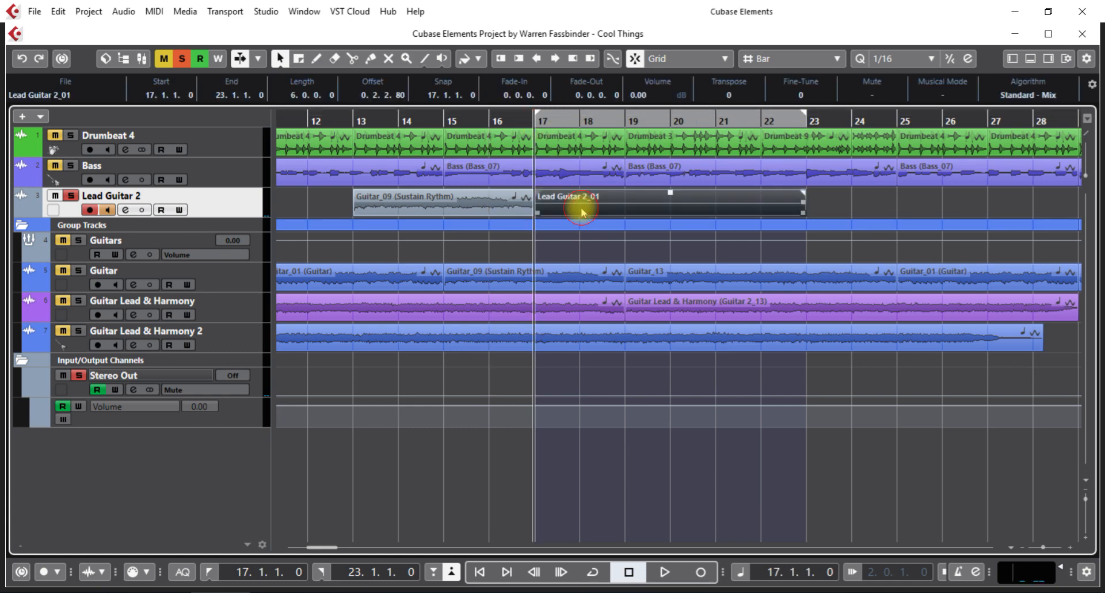
key("Delete")
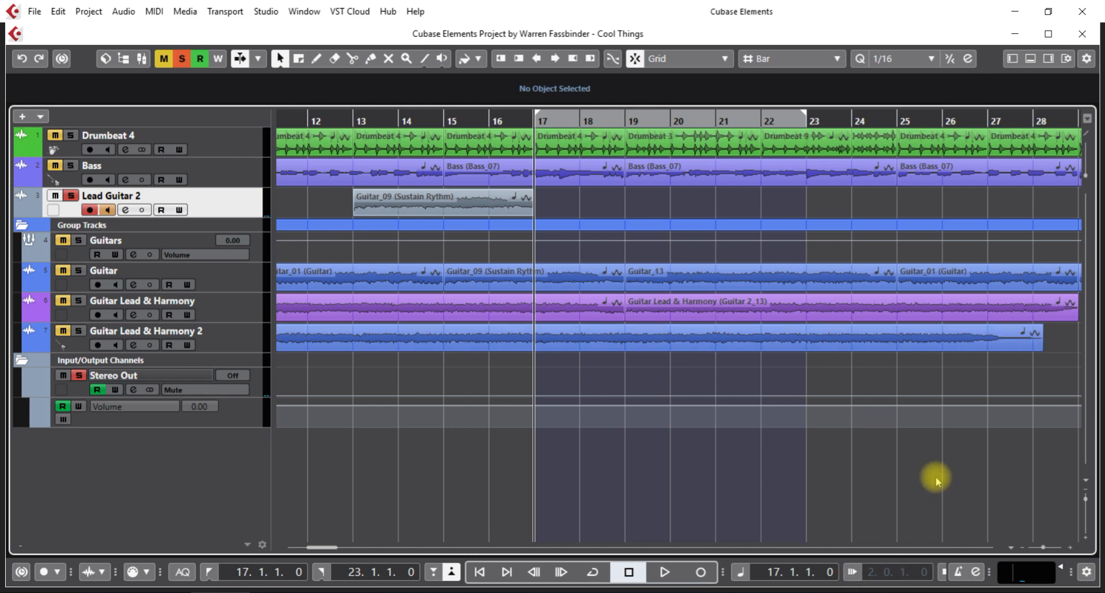
Hide the Pre-roll & Post-roll section of the transport bar and show it again.
left_click(1086, 573)
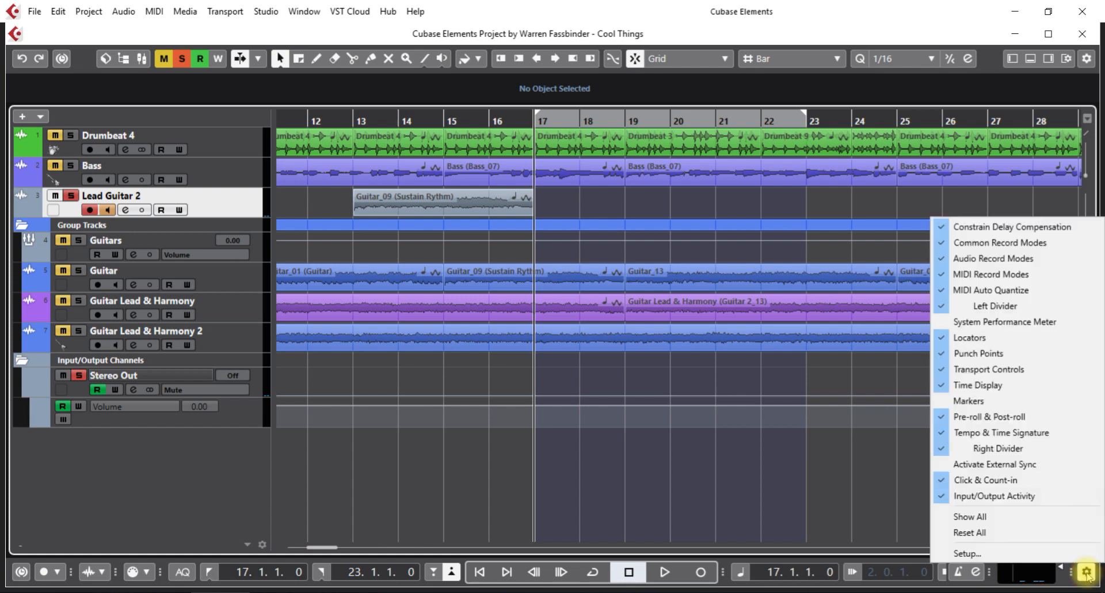
left_click(982, 418)
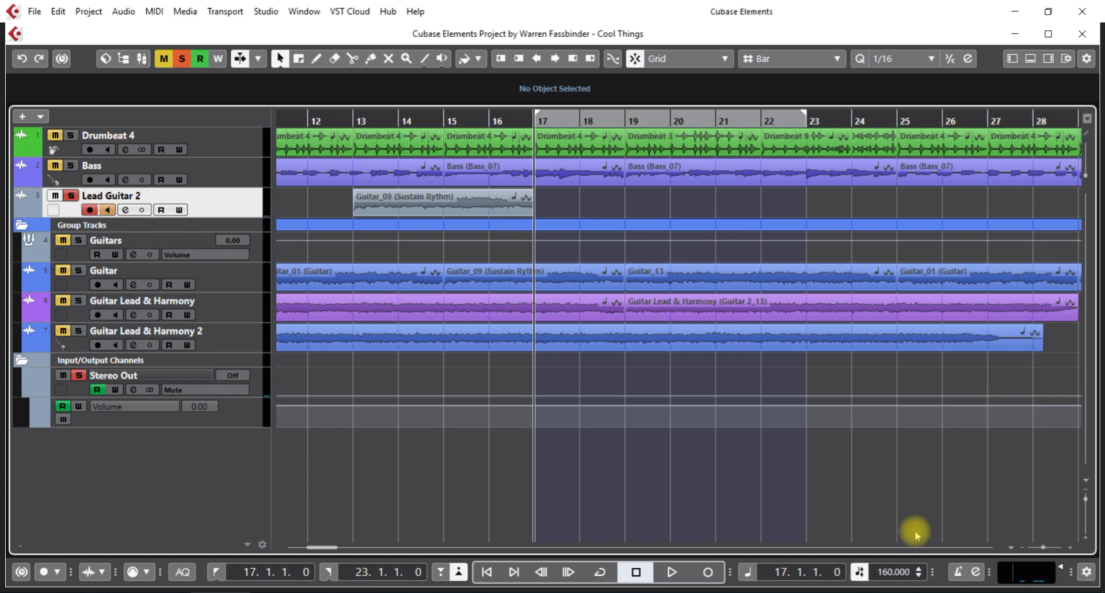
right_click(1073, 570)
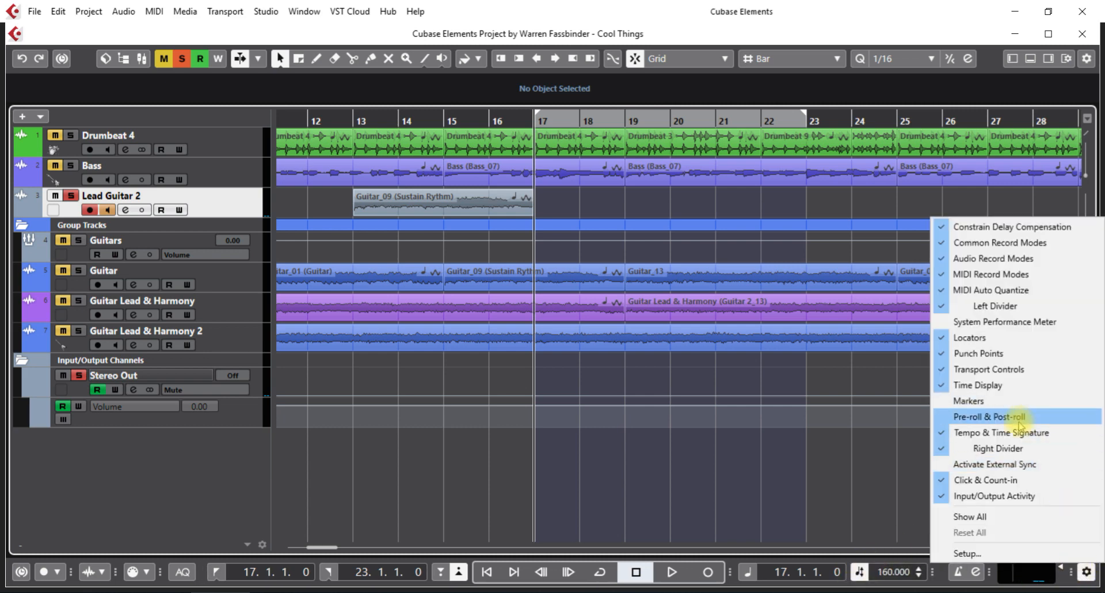
left_click(994, 417)
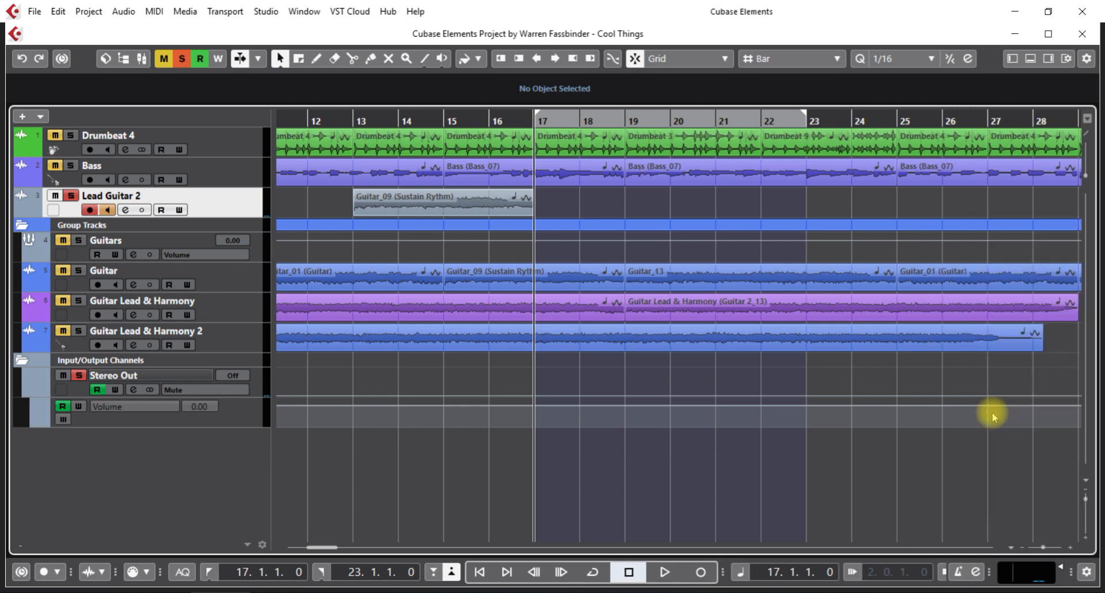
Activate the pre-roll of 2 bars, and test it by starting and stopping playback from bar 17.
left_click(852, 573)
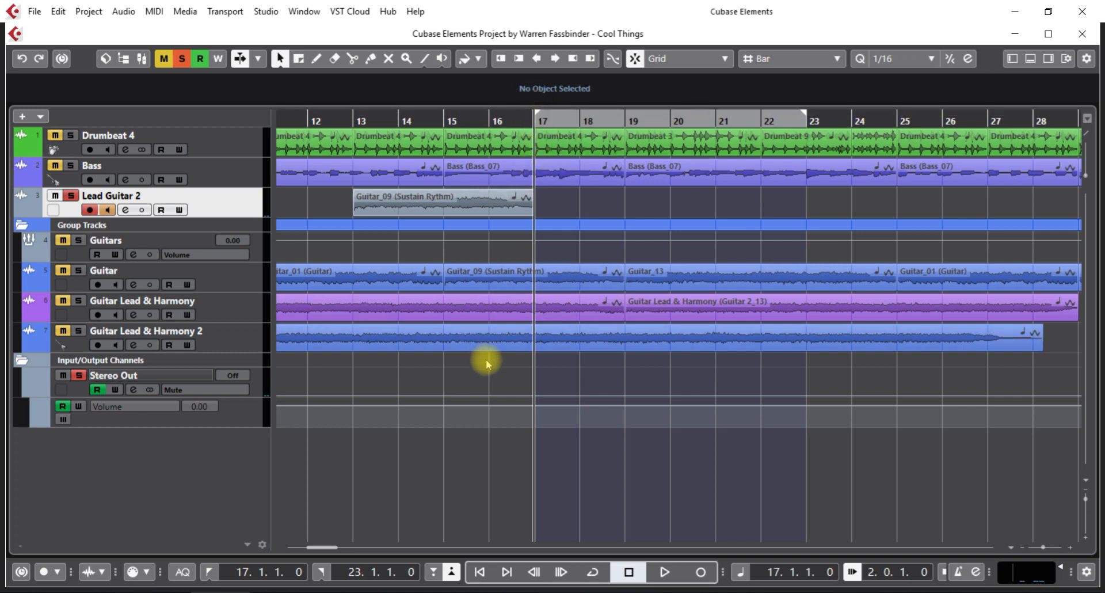
key("space")
key("space")
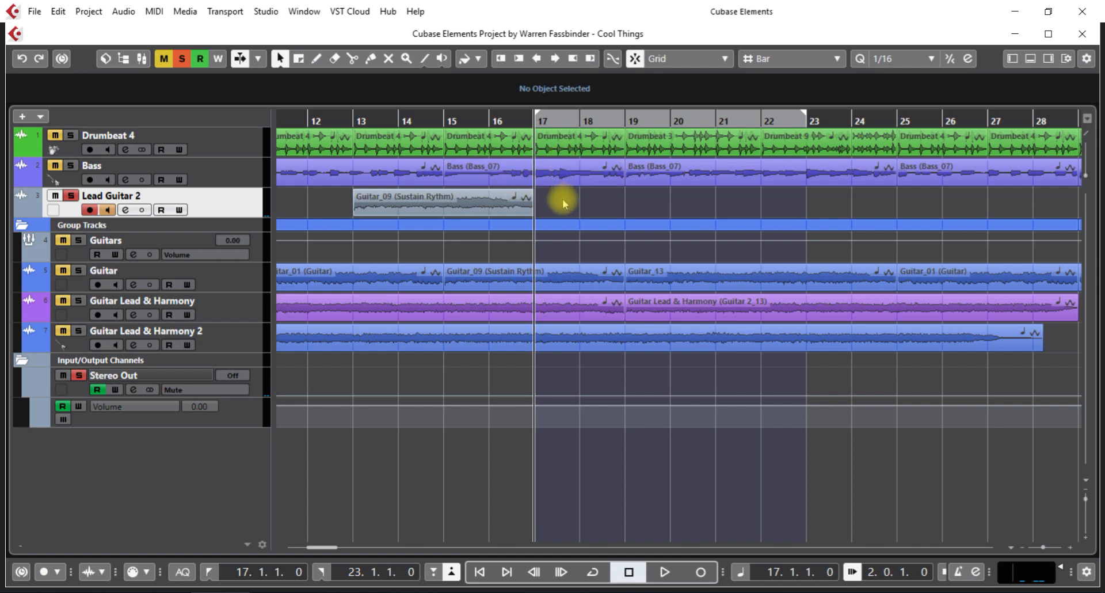
Record a short punch-in take at bar 17 on Lead Guitar 2 with the pre-roll active, and delete it after stopping.
key("space")
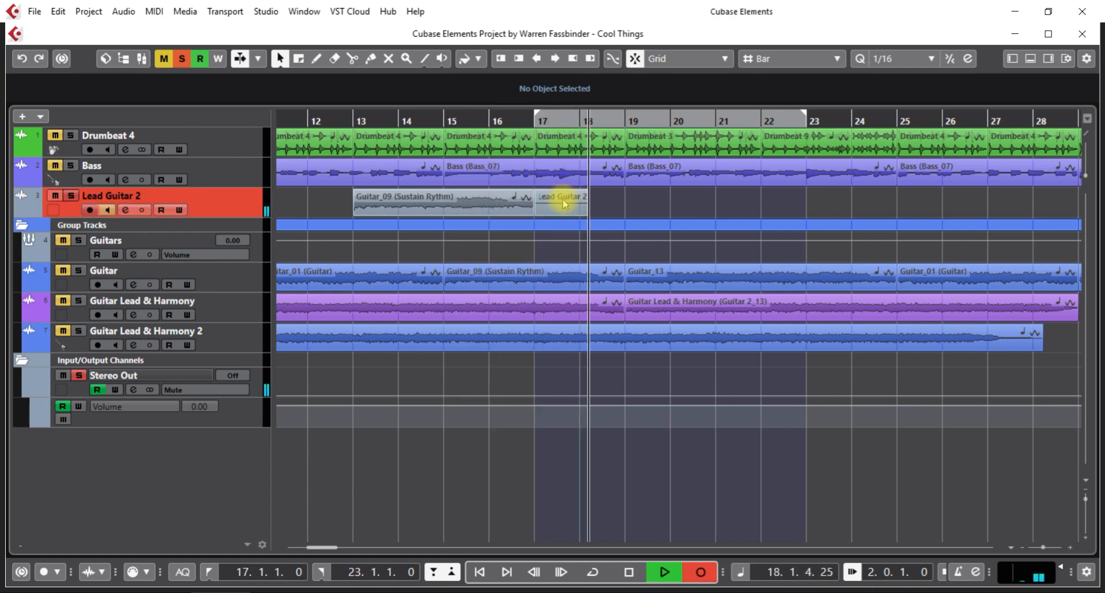
key("space")
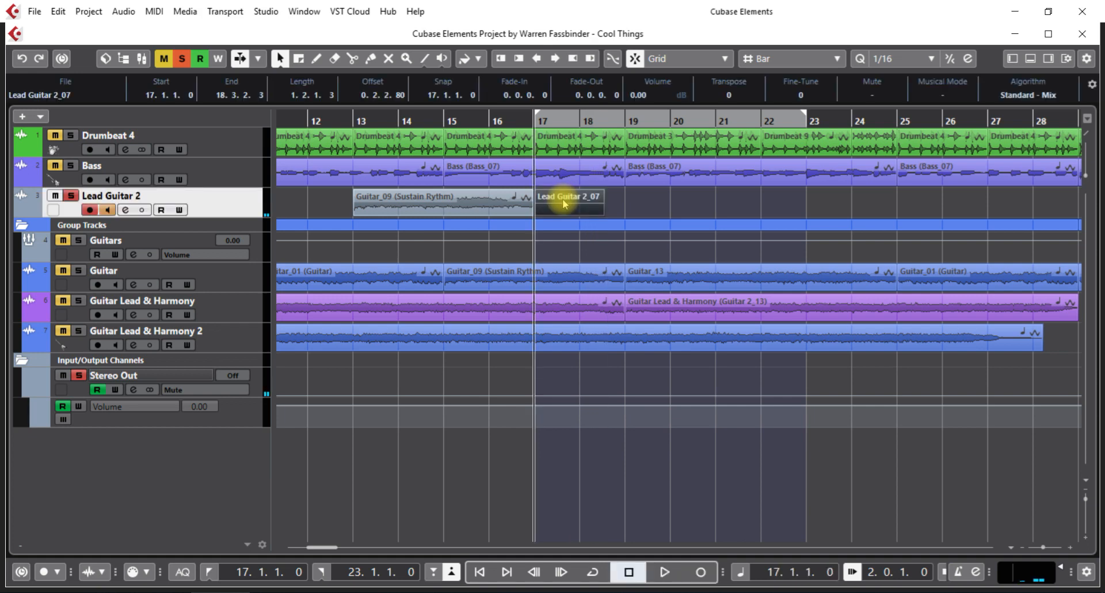
key("Delete")
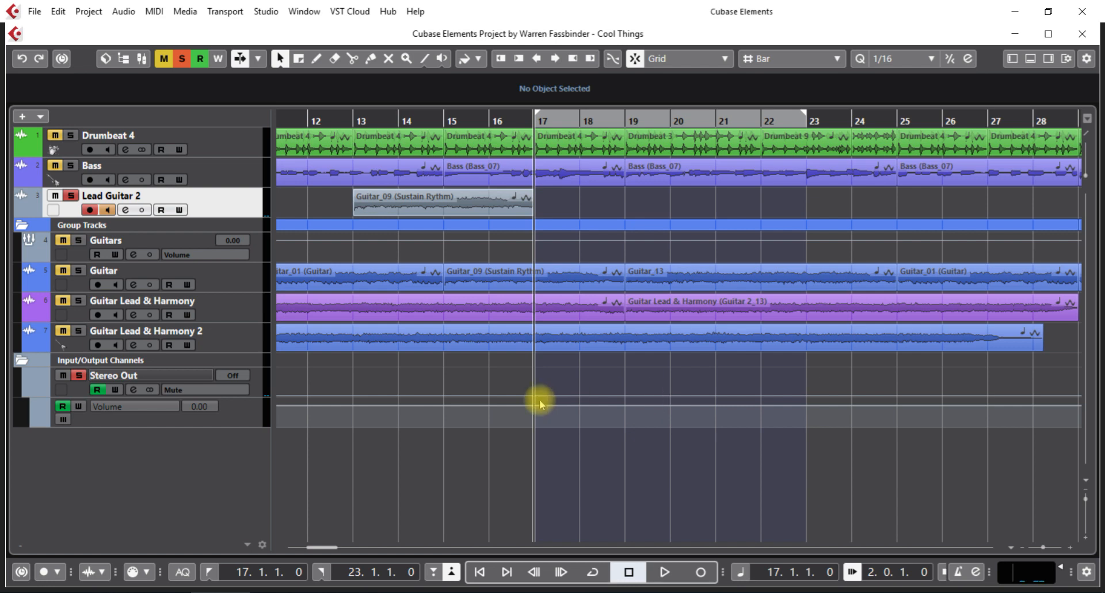
Select the Stereo Out track, disable its automation reading in the MixConsole, and close the MixConsole.
left_click(257, 383)
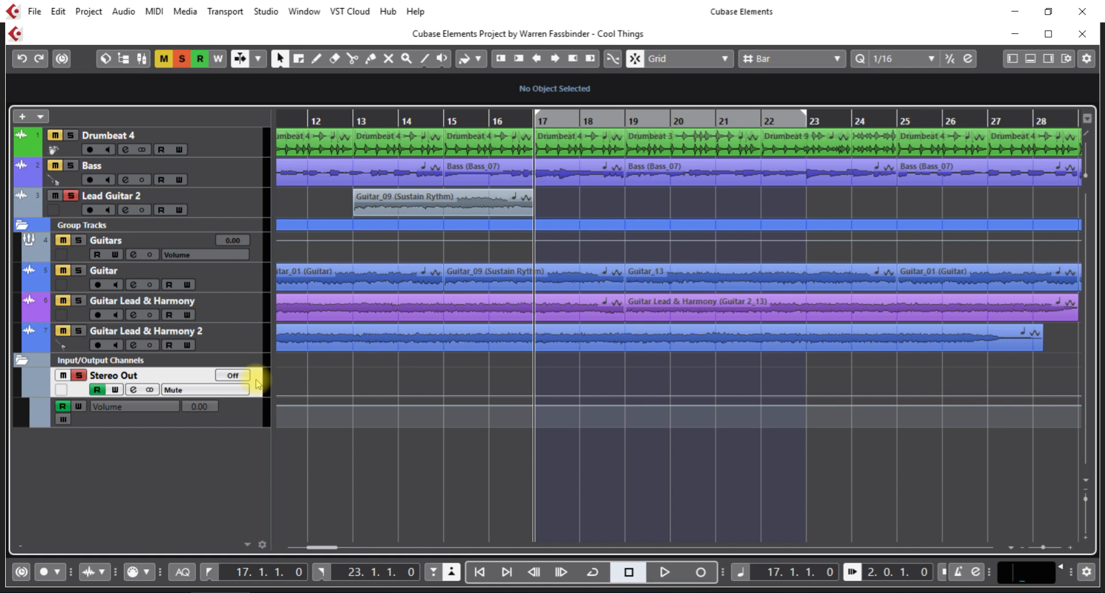
key("F3")
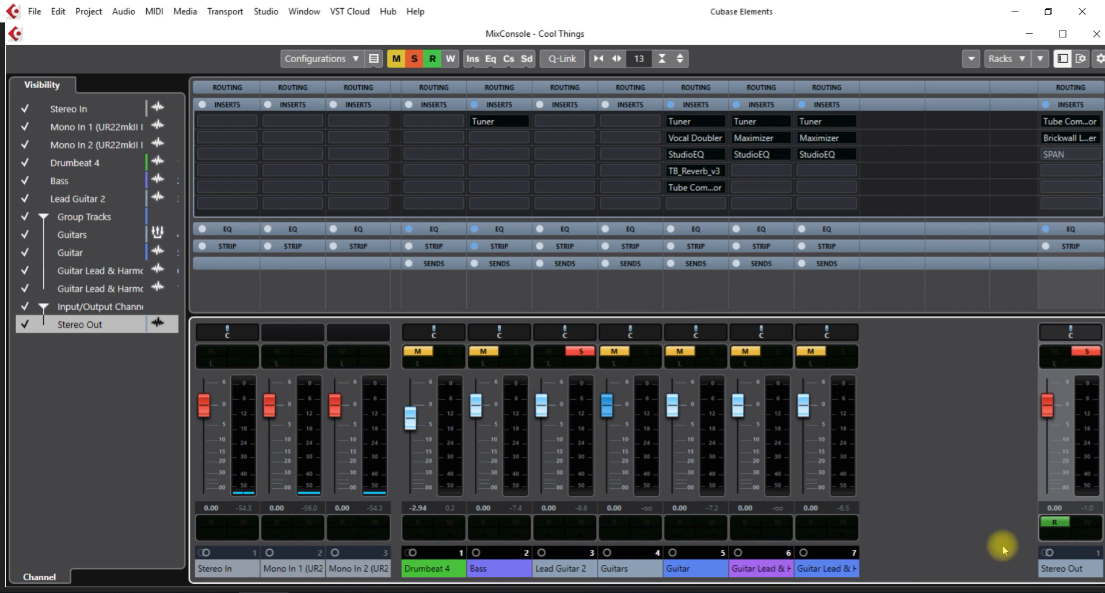
left_click(1081, 522)
left_click(1054, 524)
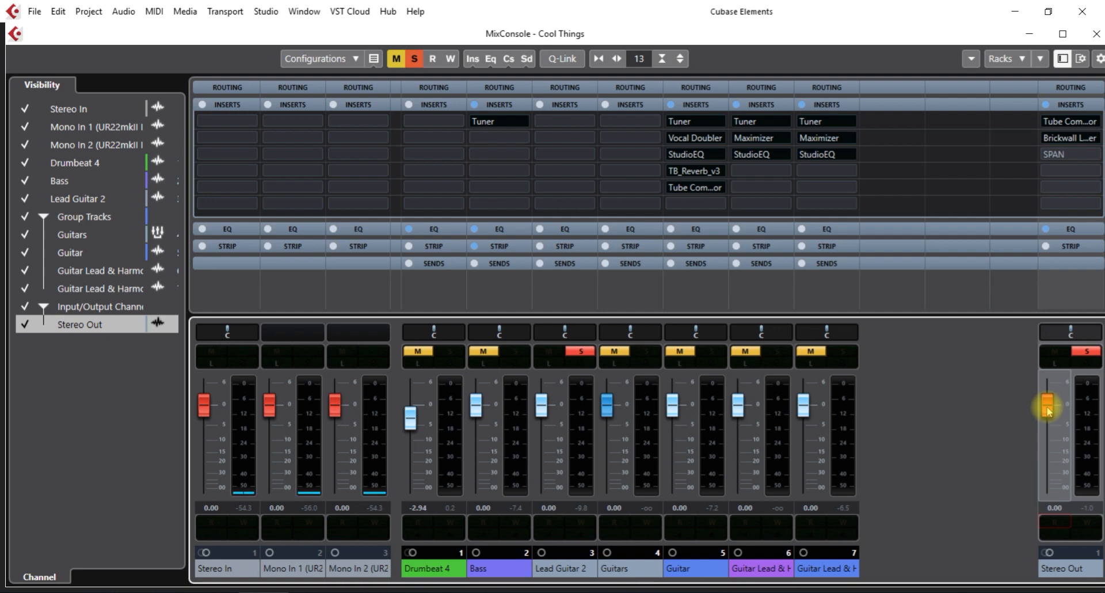
left_click(1014, 404)
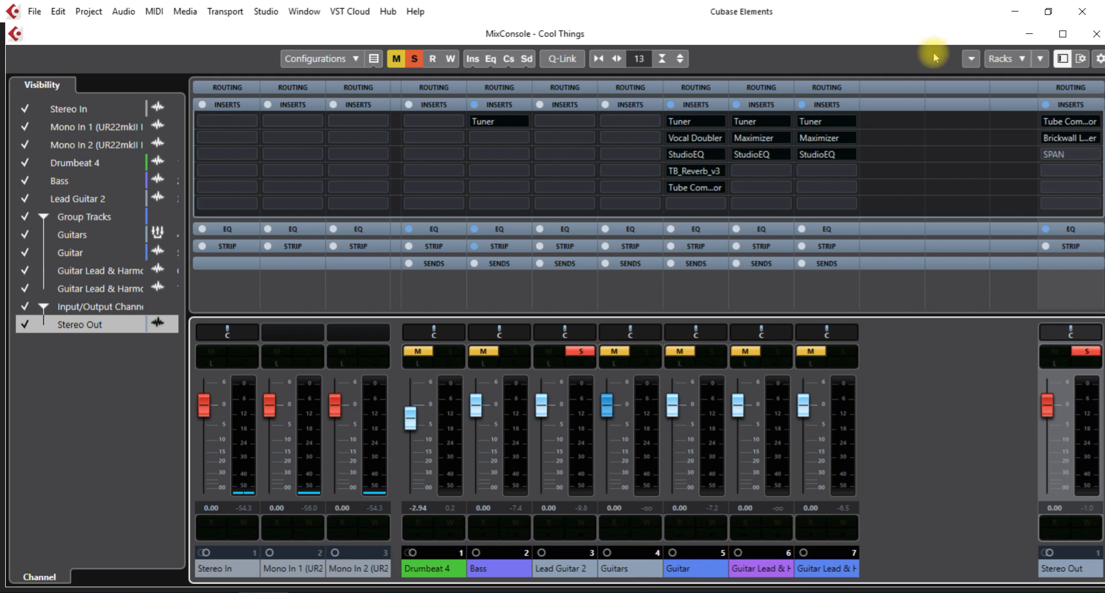
key("F3")
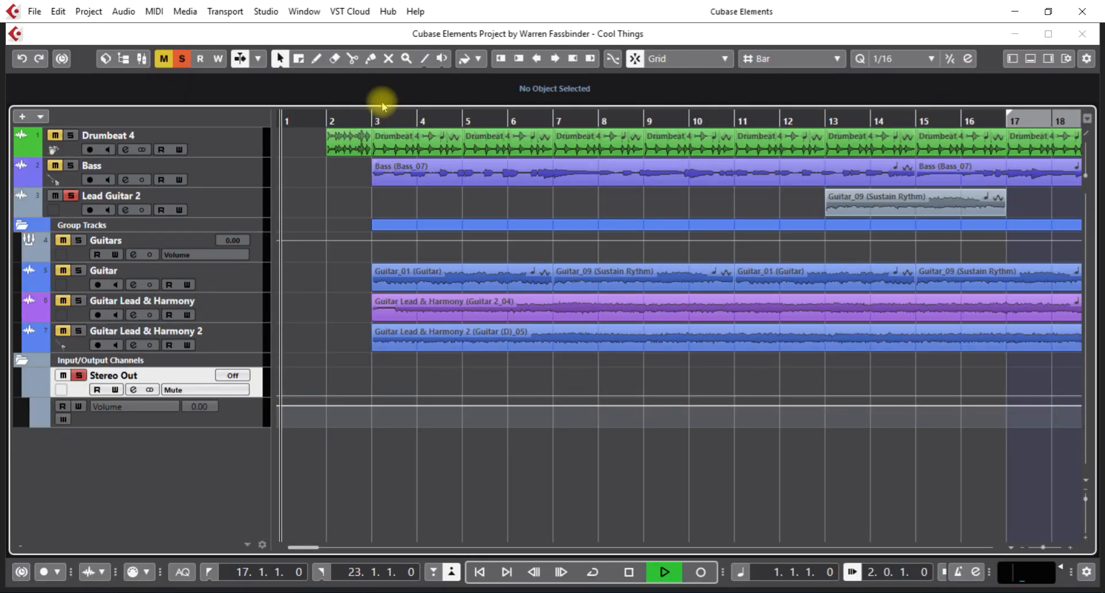
Move the playback start to bar 3 and stop playback after a short listen.
left_click(354, 118)
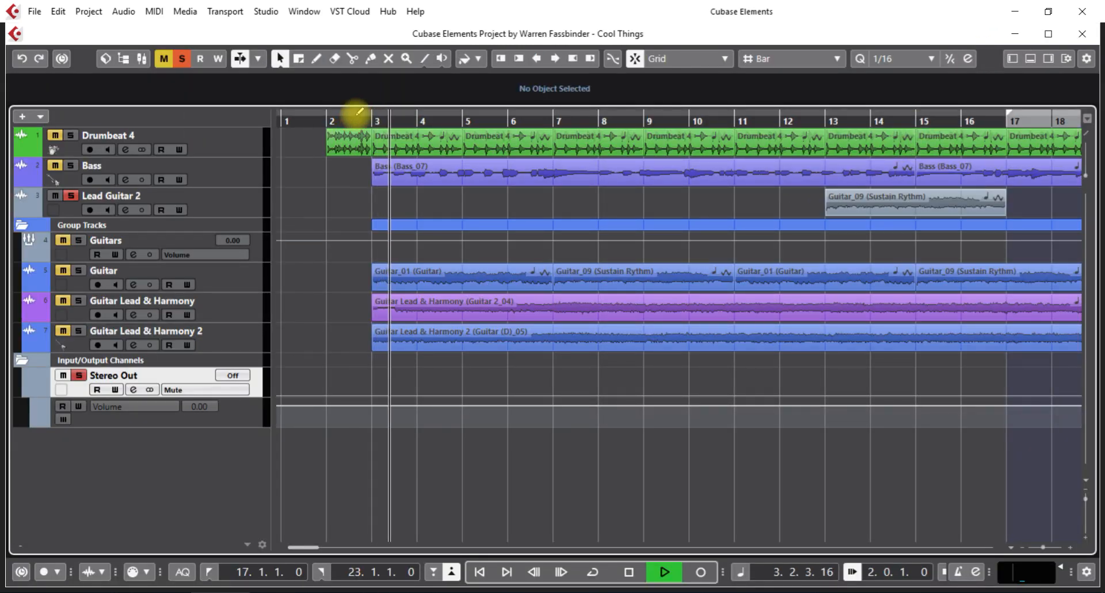
key("space")
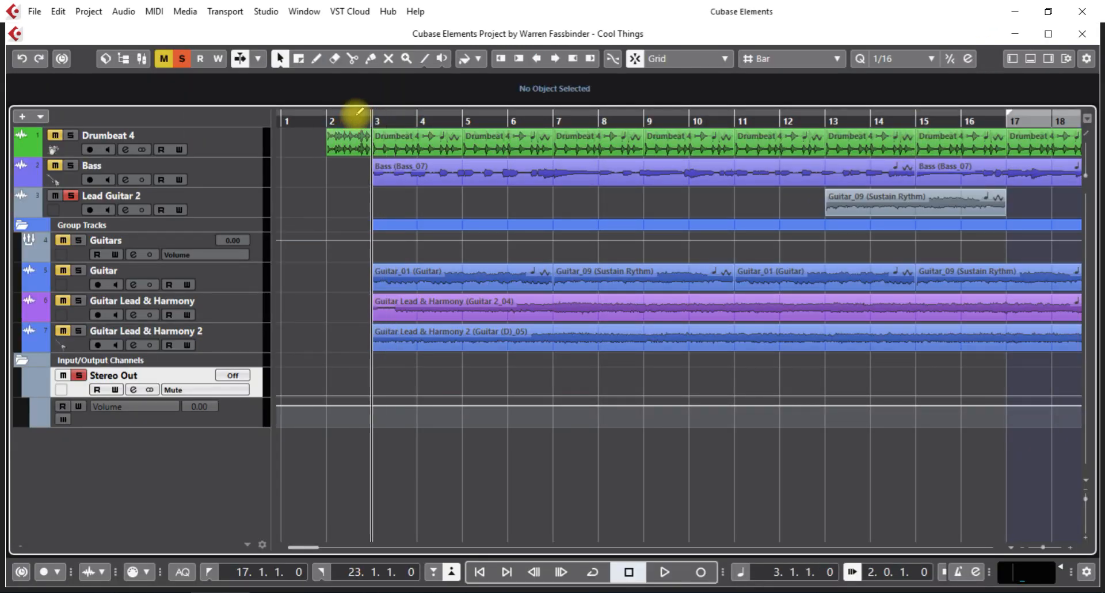
Turn off the solo on Lead Guitar 2, play briefly from the project start, and stop with the cursor at bar 3.
left_click(74, 198)
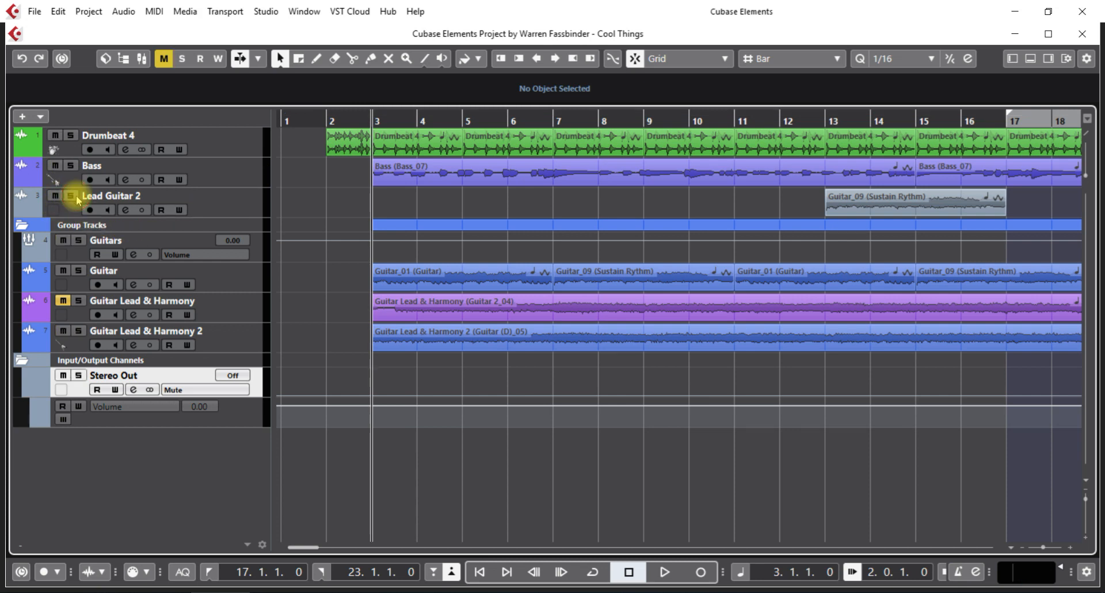
key("Home")
key("space")
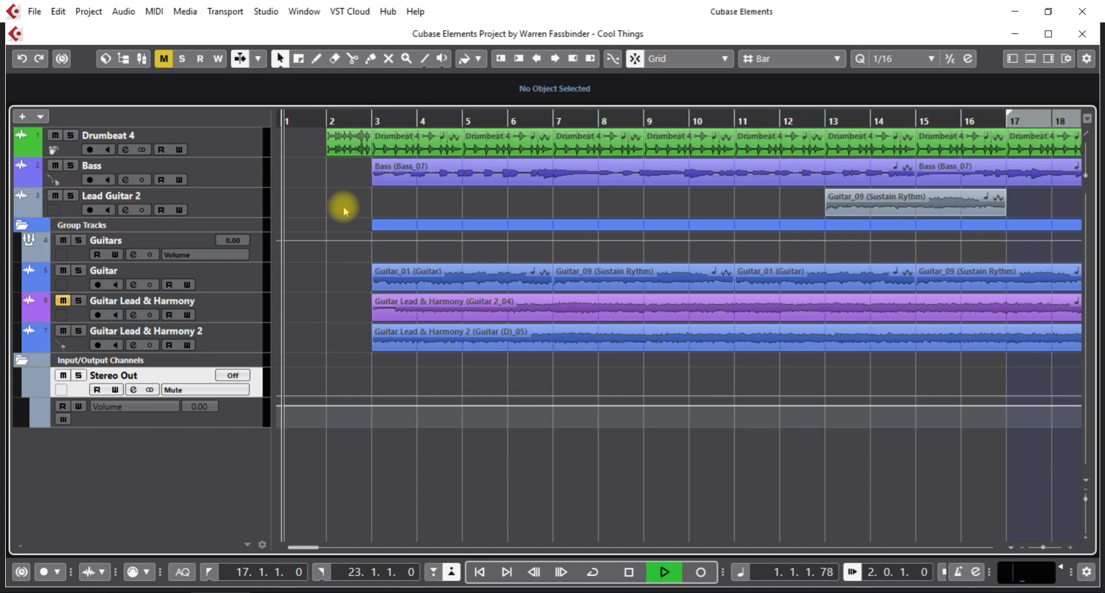
left_click(365, 117)
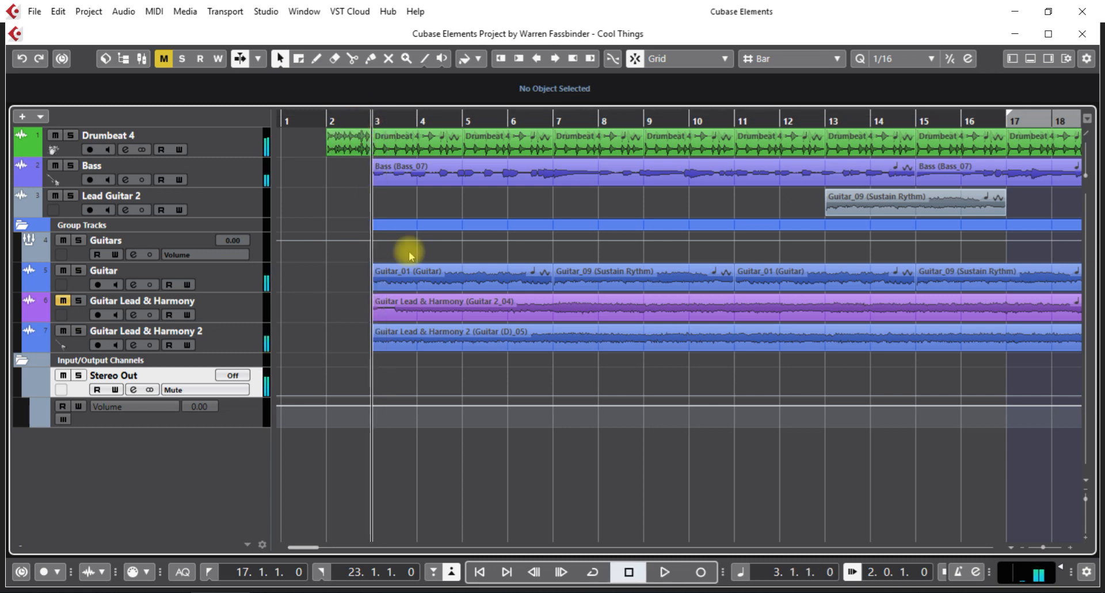
Enable automation read and write on the Stereo Out channel in the MixConsole, record small fader moves during playback, and close the MixConsole.
key("F3")
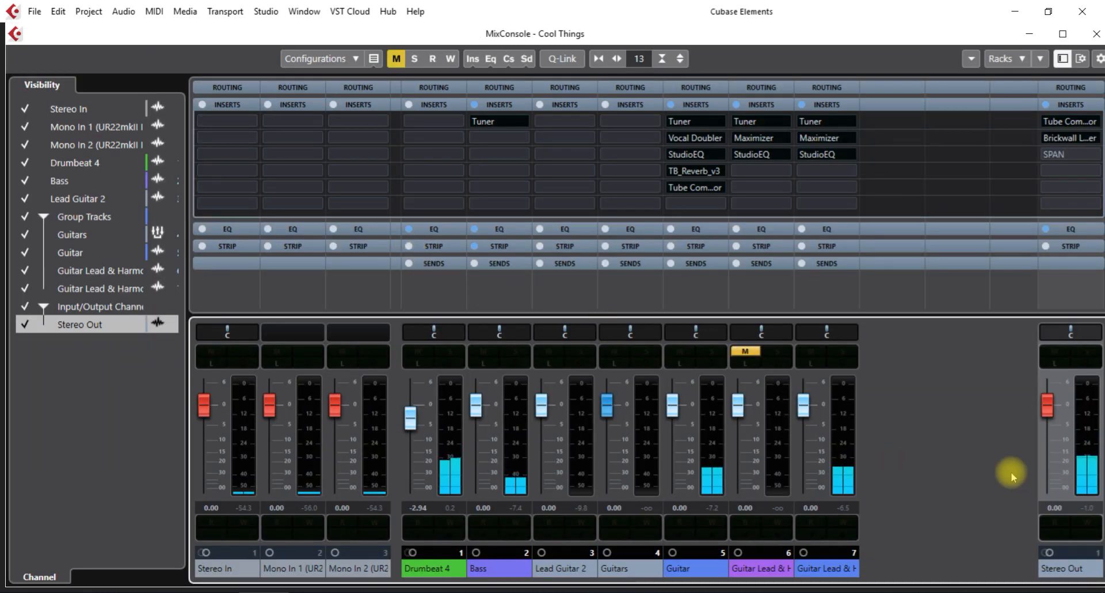
left_click(1086, 524)
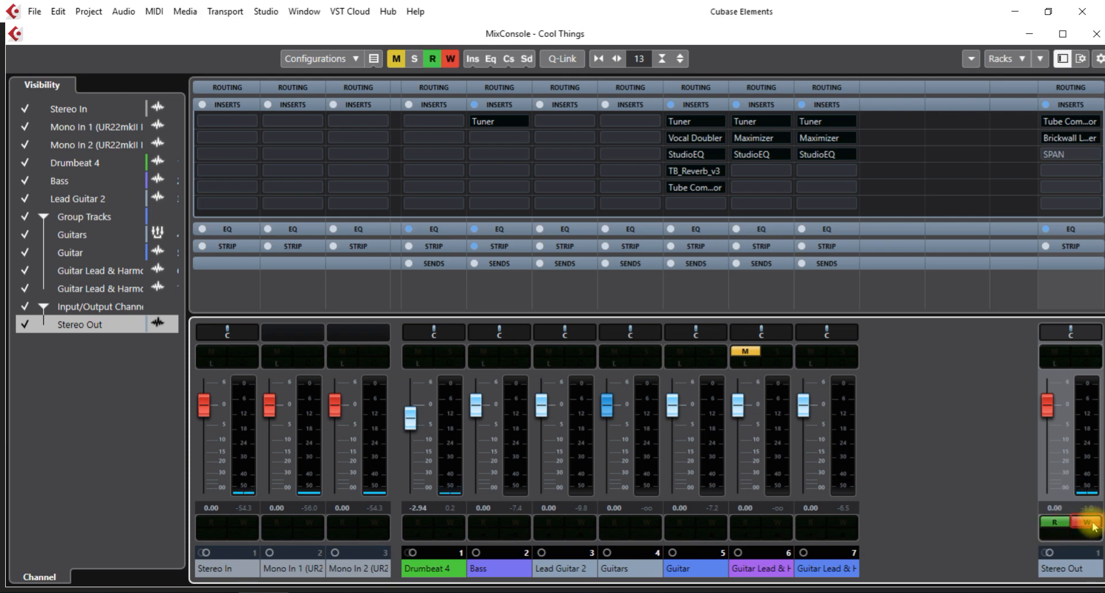
left_click(1048, 409)
left_click_drag(1049, 411, 1048, 411)
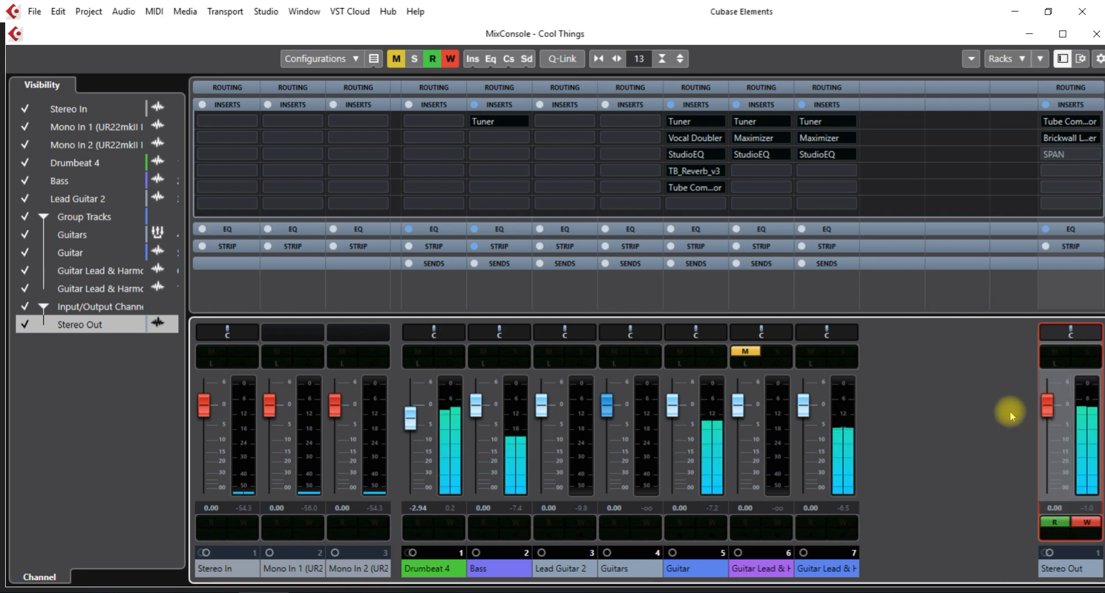
key("F3")
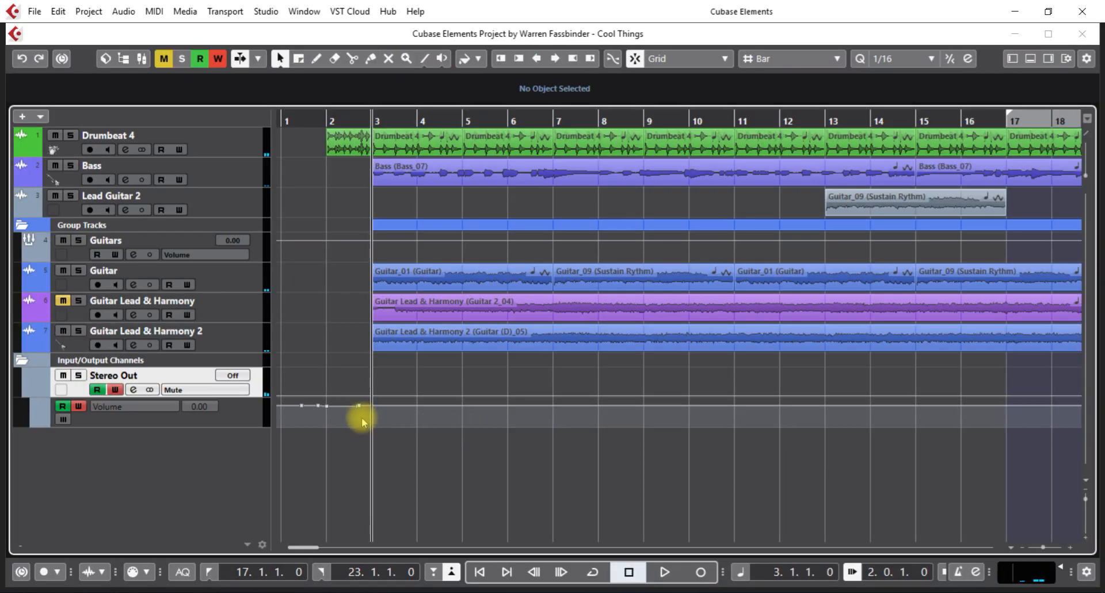
Delete the recorded volume automation points before bar 3 on the Stereo Out volume lane.
left_click_drag(360, 402, 293, 418)
key("Delete")
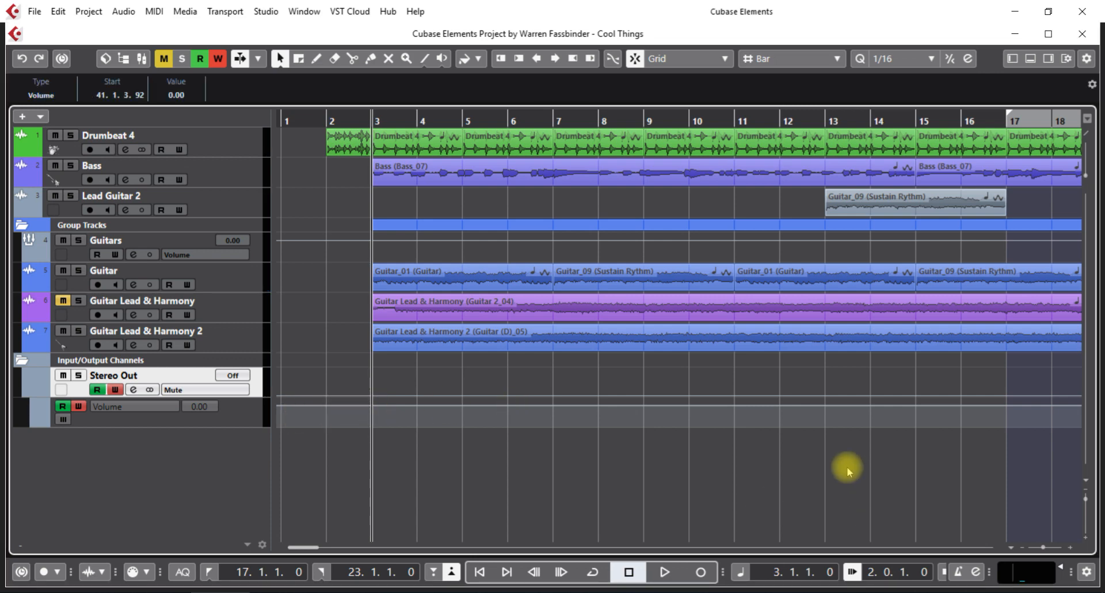
Show the whole project and listen to the Stereo Out volume fade-out from bar 41.
key("shift+f")
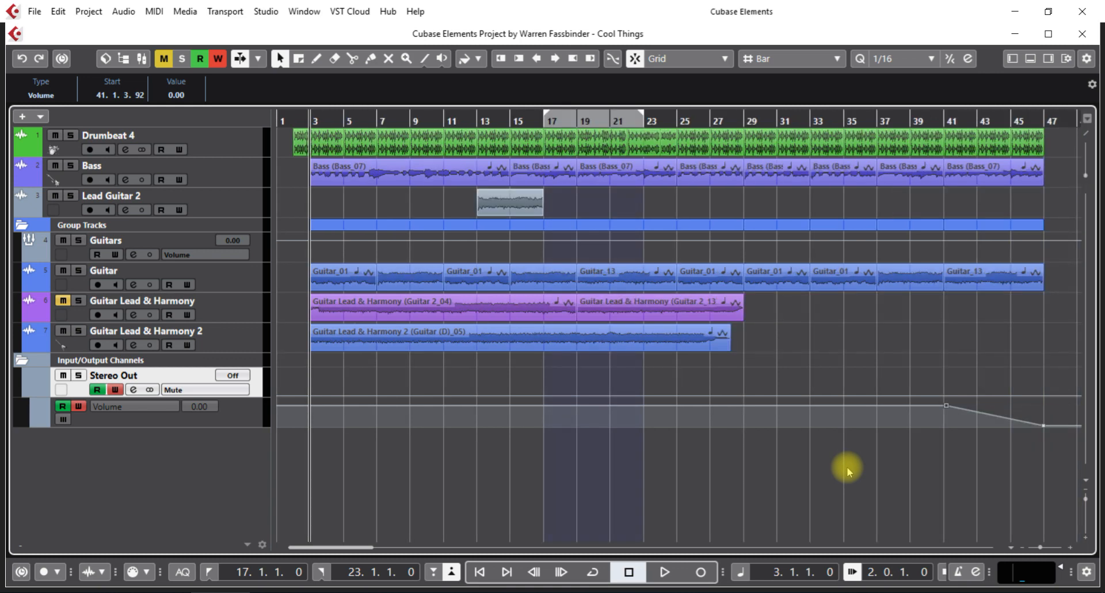
double_click(938, 121)
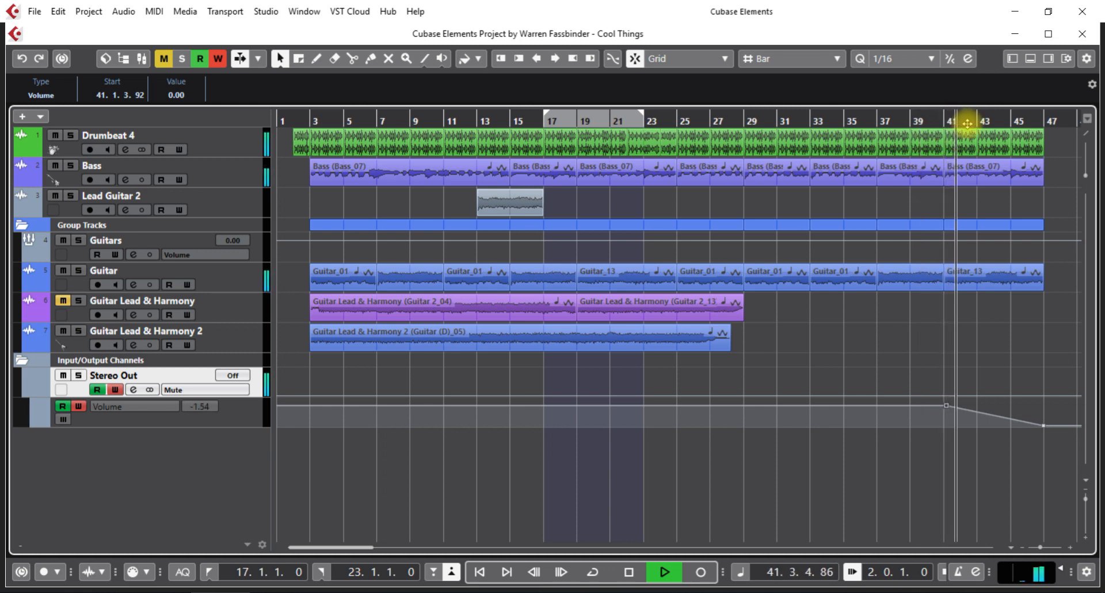
key("space")
Try reshaping the Stereo Out volume fade-out by moving its end point at bar 47 and editing the curve near bar 45.
left_click(1042, 426)
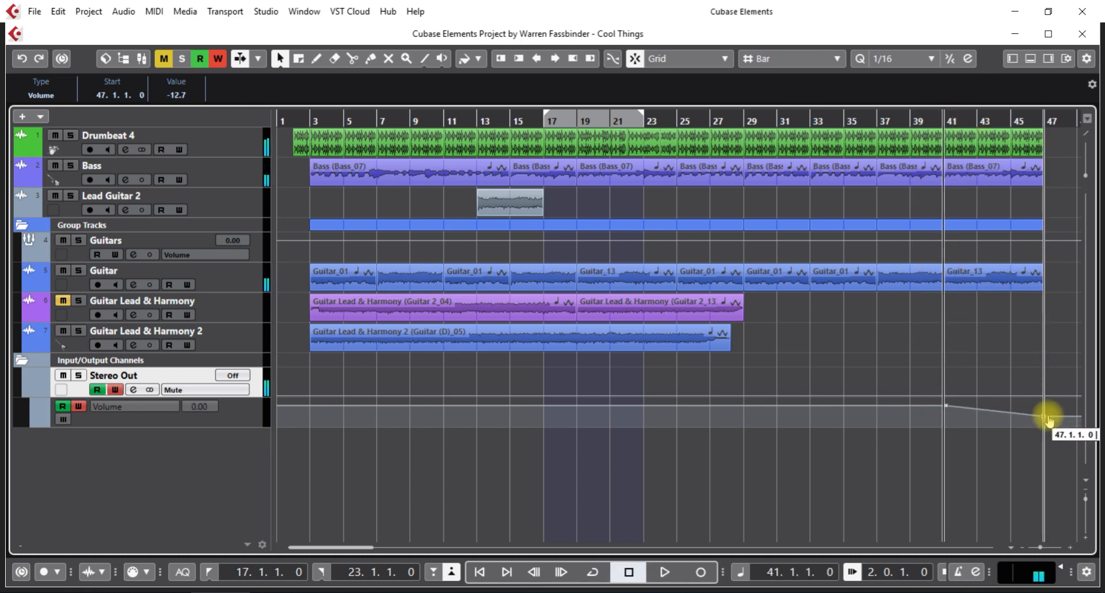
mouse_move(1005, 418)
left_mouse_down()
mouse_move(1009, 403)
mouse_move(1004, 419)
left_mouse_up()
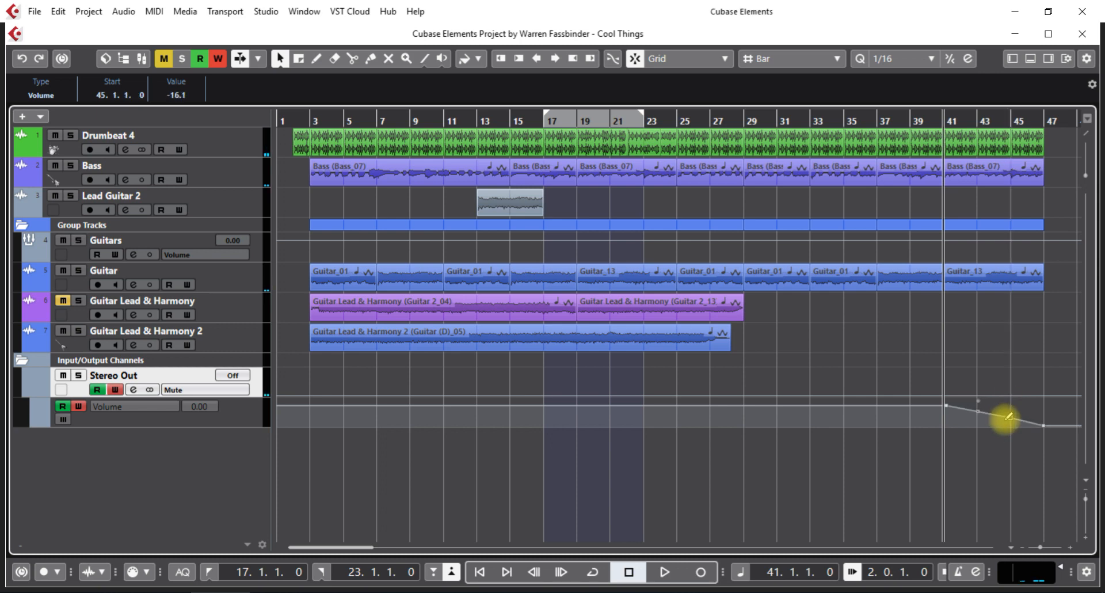
left_click(1041, 409)
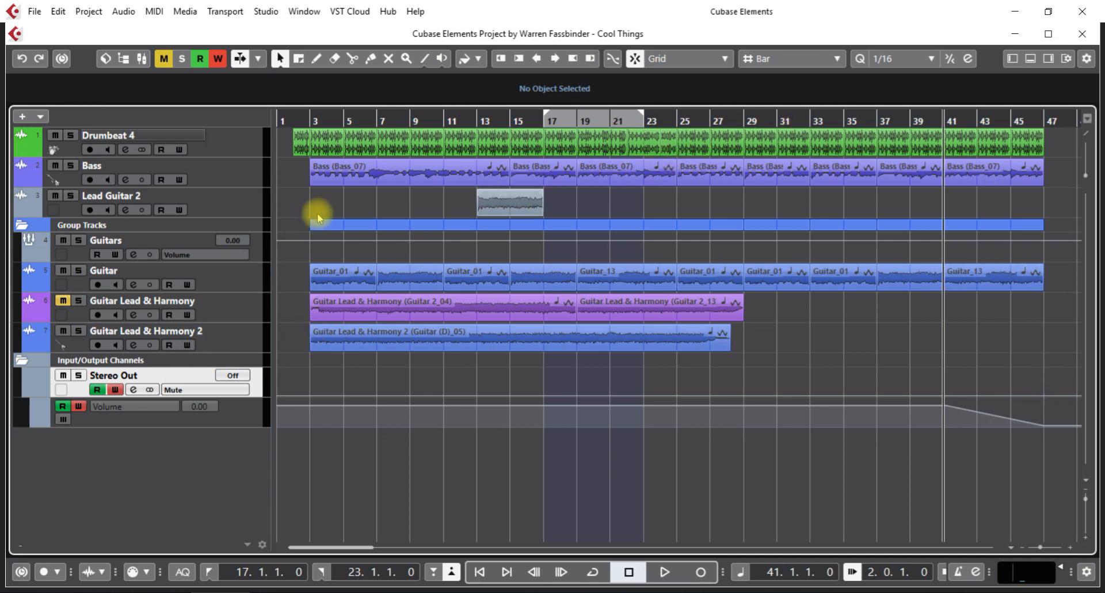
Colour the first Bass event, from bar 3 to 15, orange and deselect it.
left_click(375, 170)
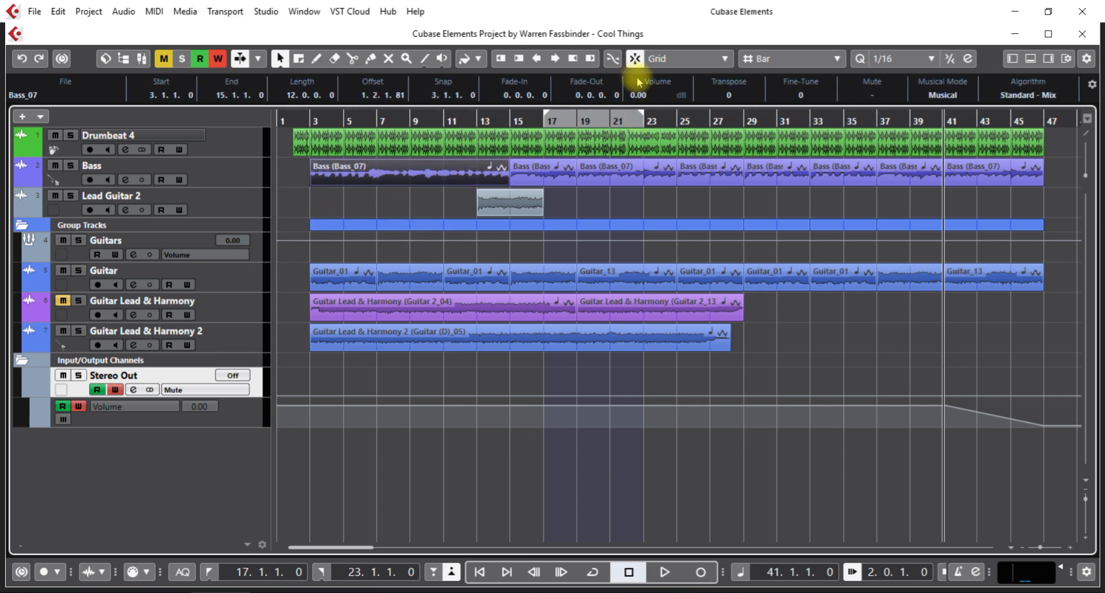
left_click(478, 58)
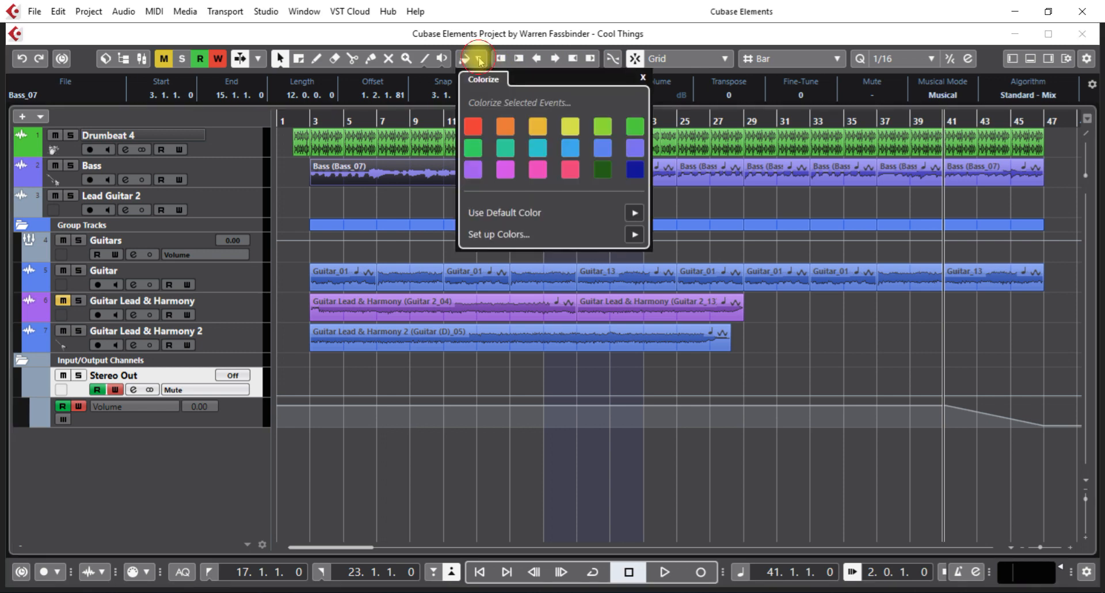
left_click(510, 134)
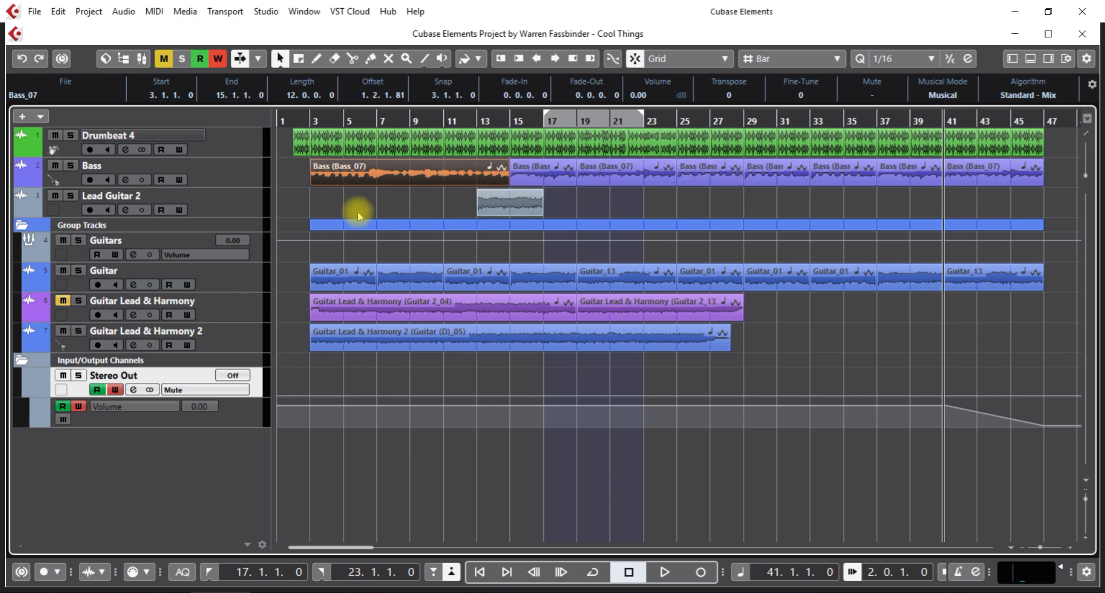
left_click(287, 175)
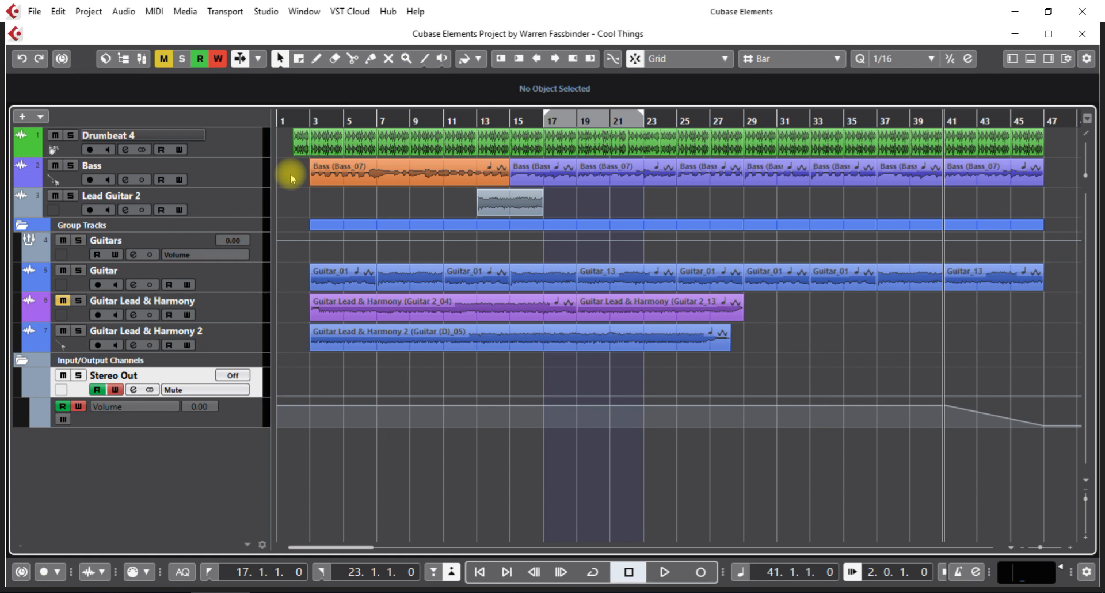
Select the Bass track and give the whole track an amber colour.
left_click(219, 174)
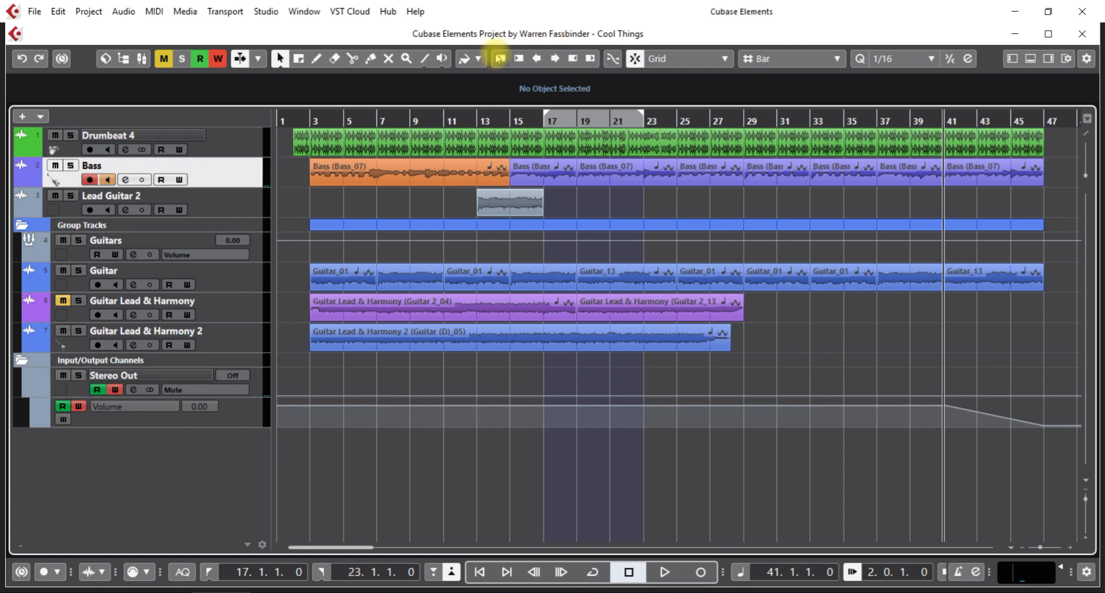
left_click(478, 58)
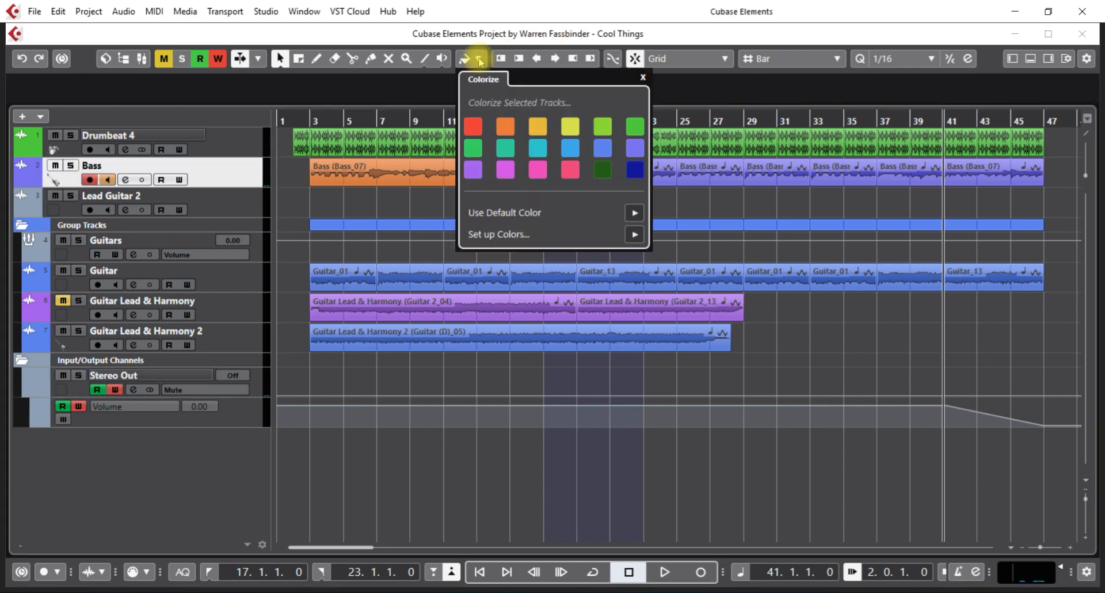
left_click(539, 128)
left_click(632, 9)
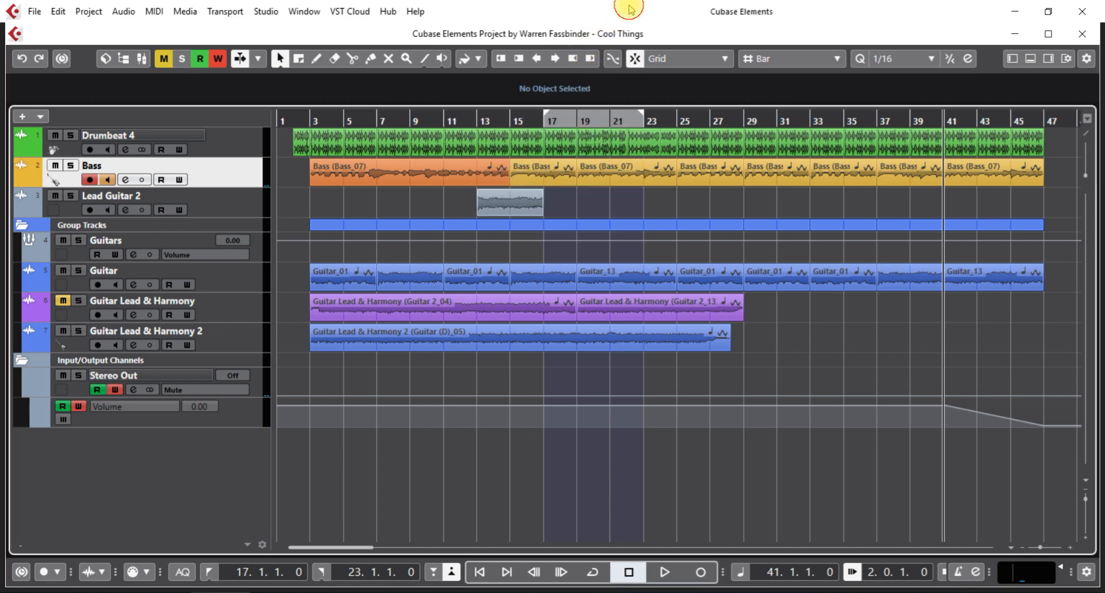
Recolour the first Bass event, starting at bar 3, amber.
left_click(455, 177)
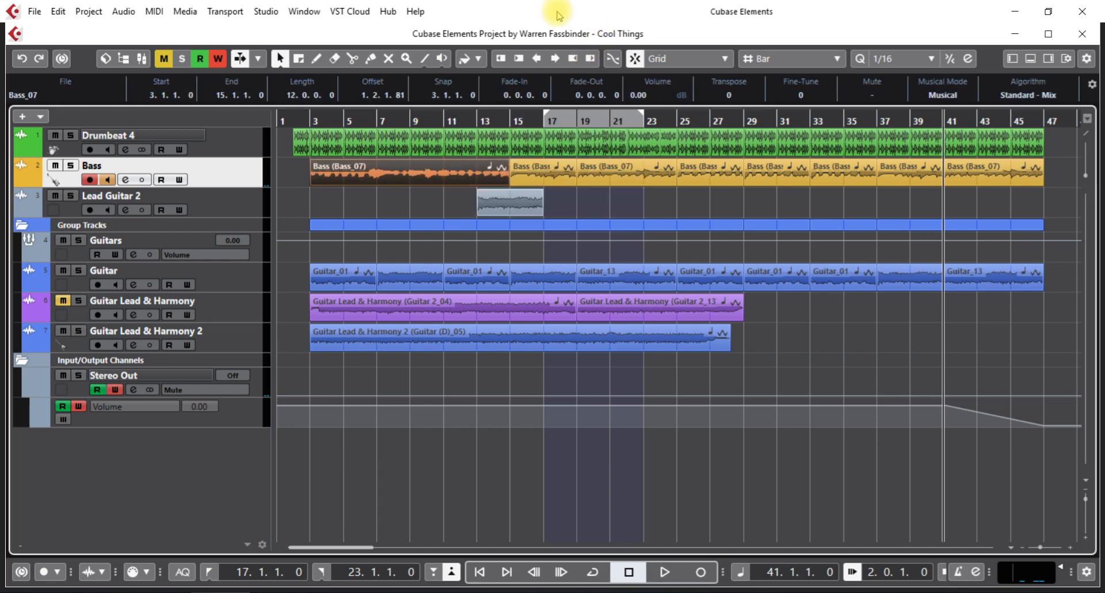
left_click(478, 59)
left_click(536, 130)
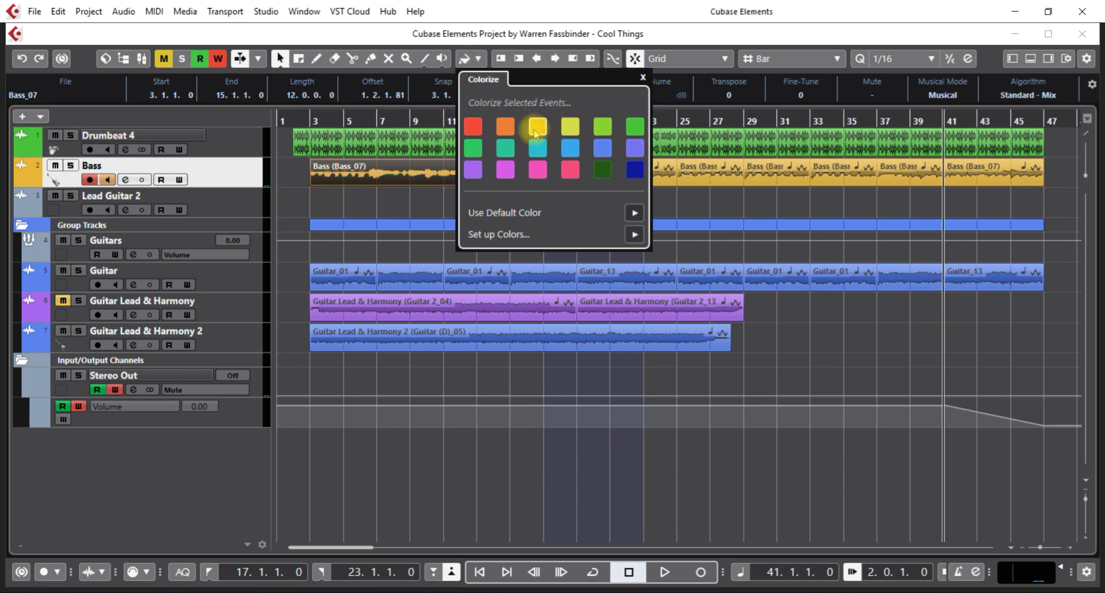
Deselect the Bass event and set the Bass track's colour back to violet.
left_click(292, 173)
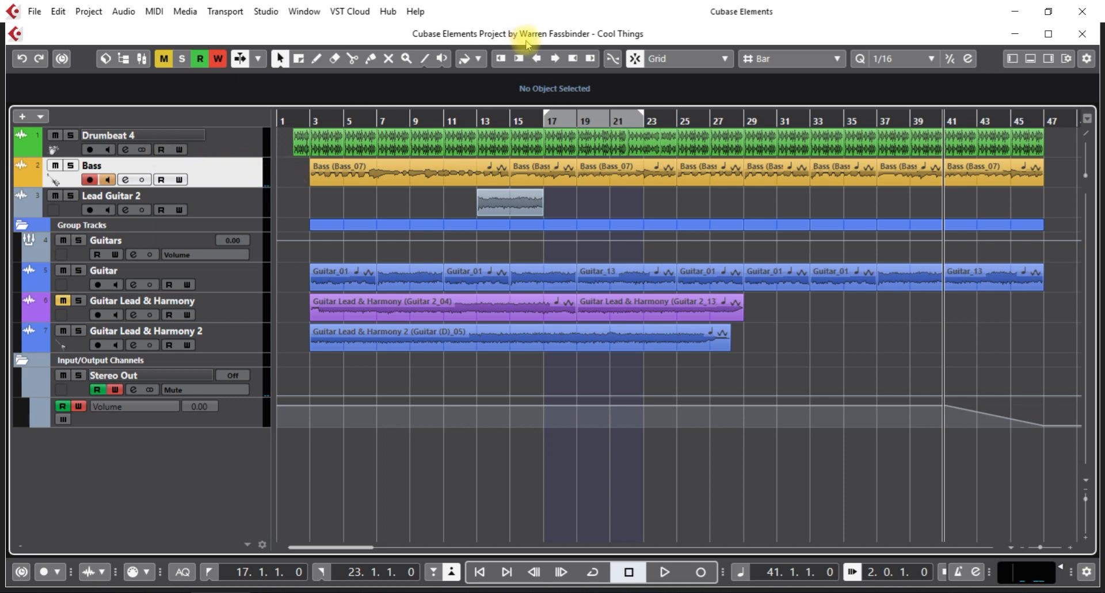
left_click(479, 58)
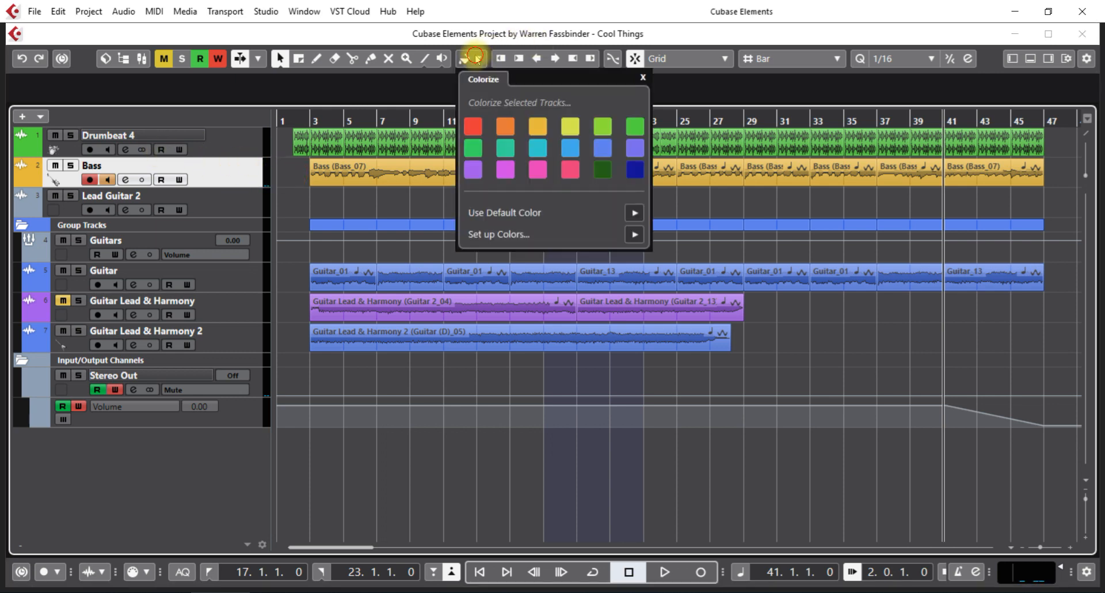
left_click(635, 148)
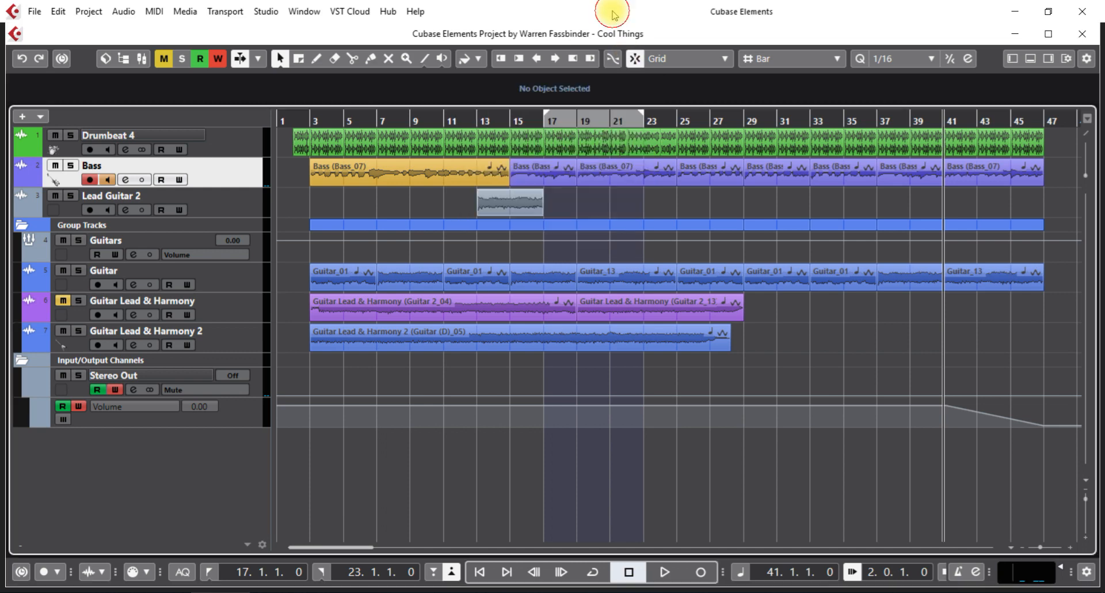
left_click(418, 179)
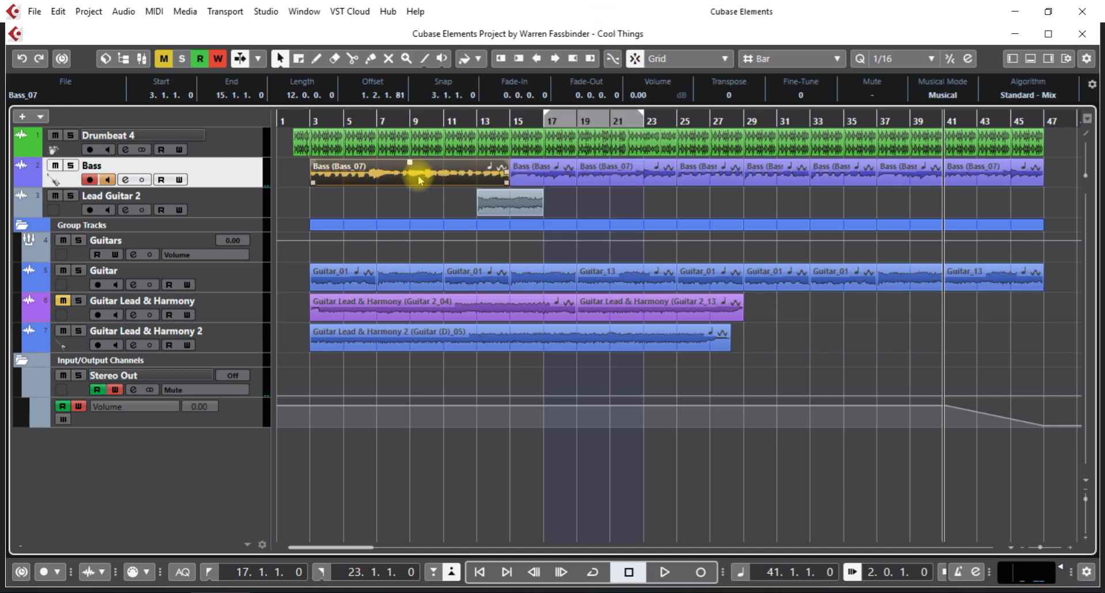
left_click(298, 173)
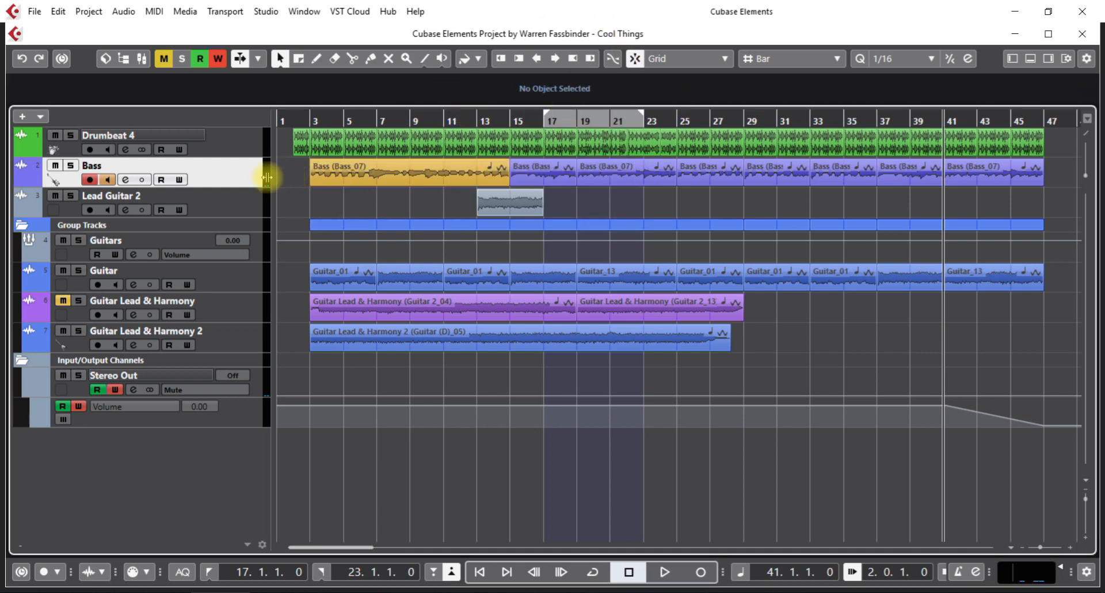
right_click(227, 182)
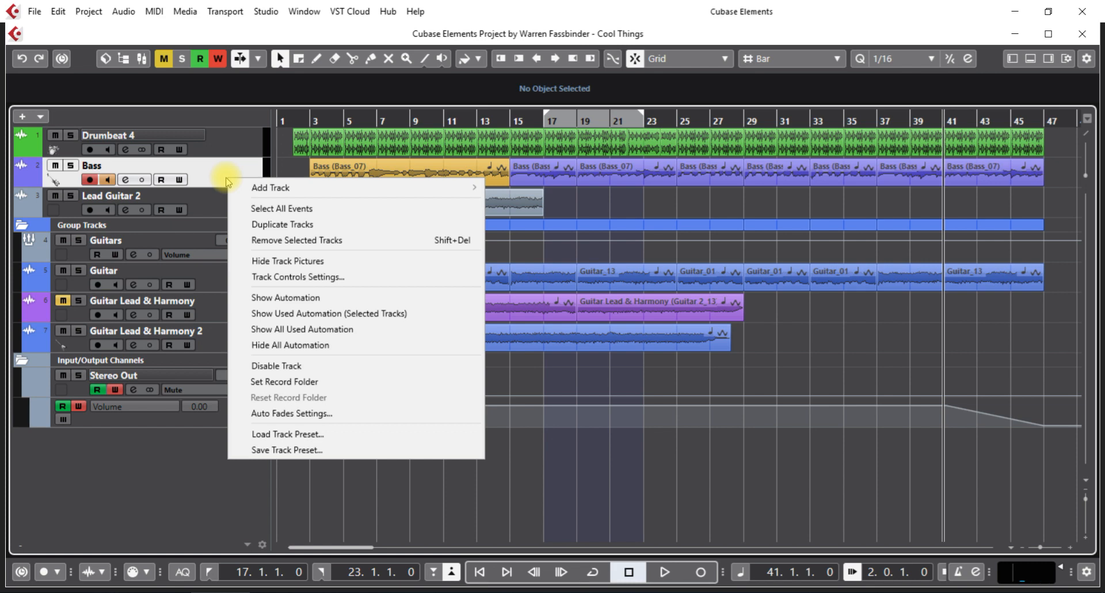
left_click(285, 172)
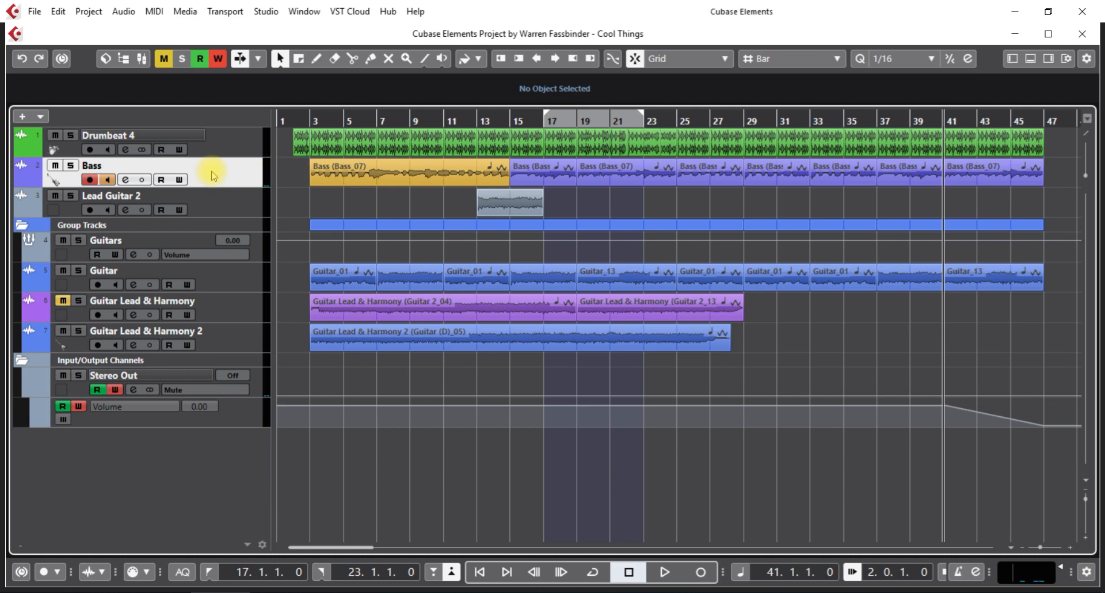
Try orange, amber and yellow on the Bass track, settle on turquoise, and enlarge the track's height.
left_click(499, 59)
left_click(506, 127)
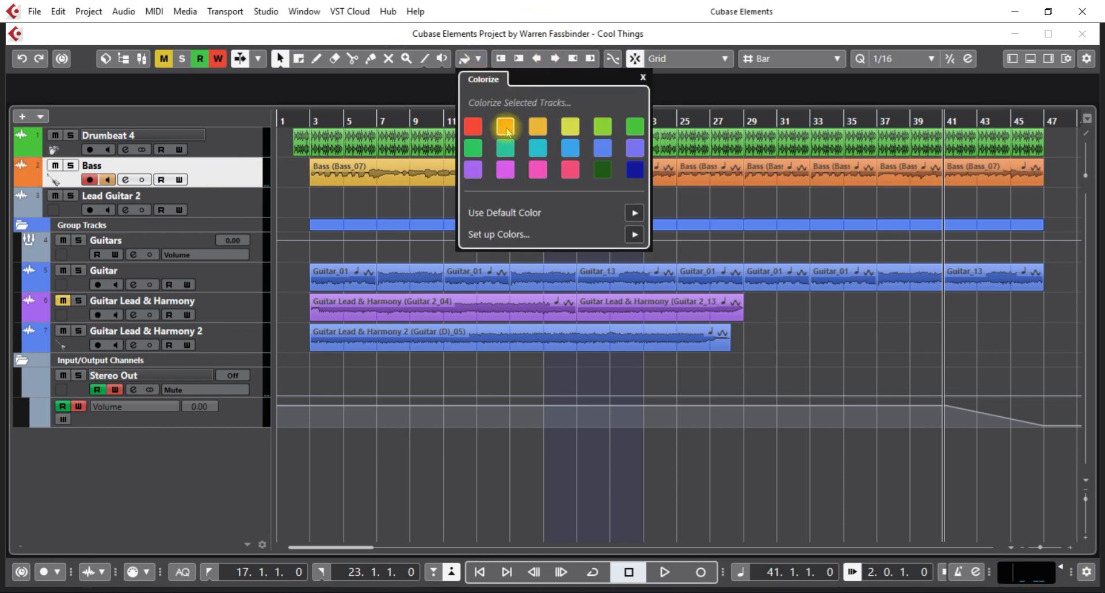
left_click(540, 131)
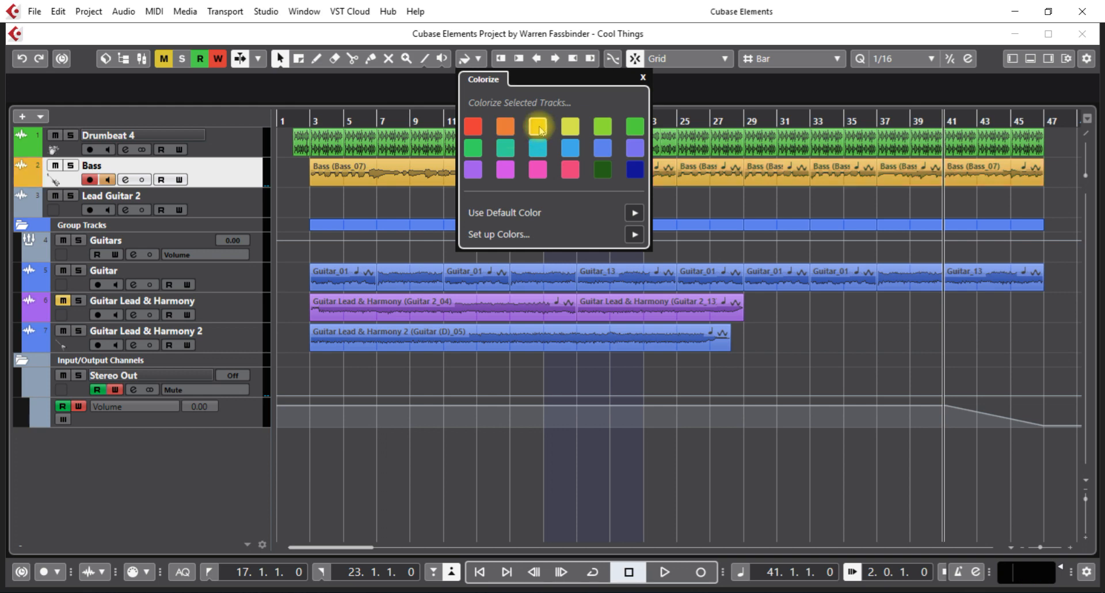
left_click(571, 129)
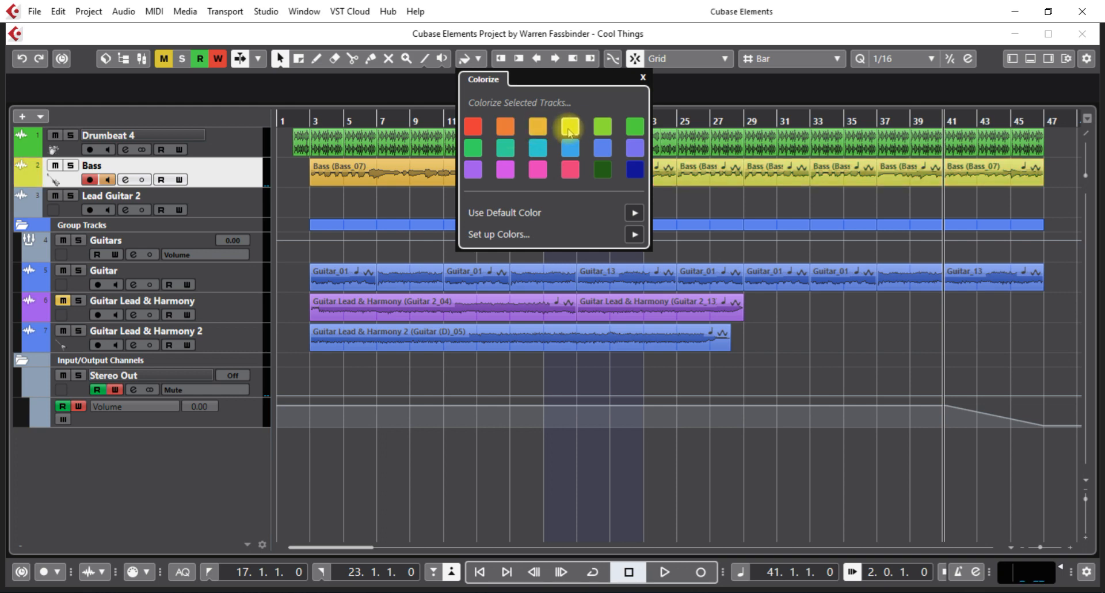
left_click(538, 130)
left_click(536, 148)
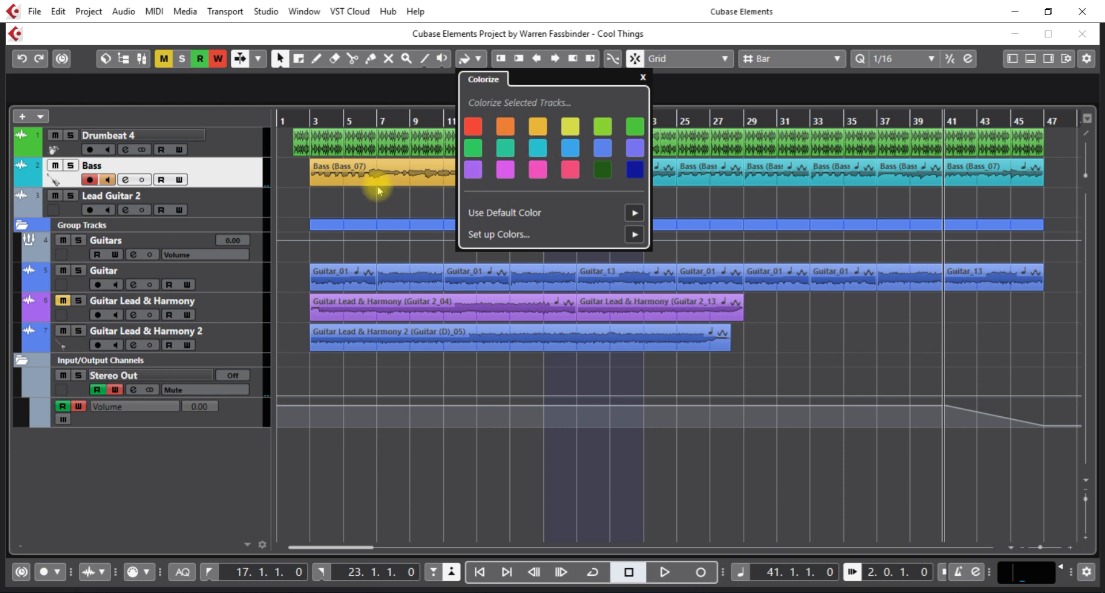
left_click(294, 172)
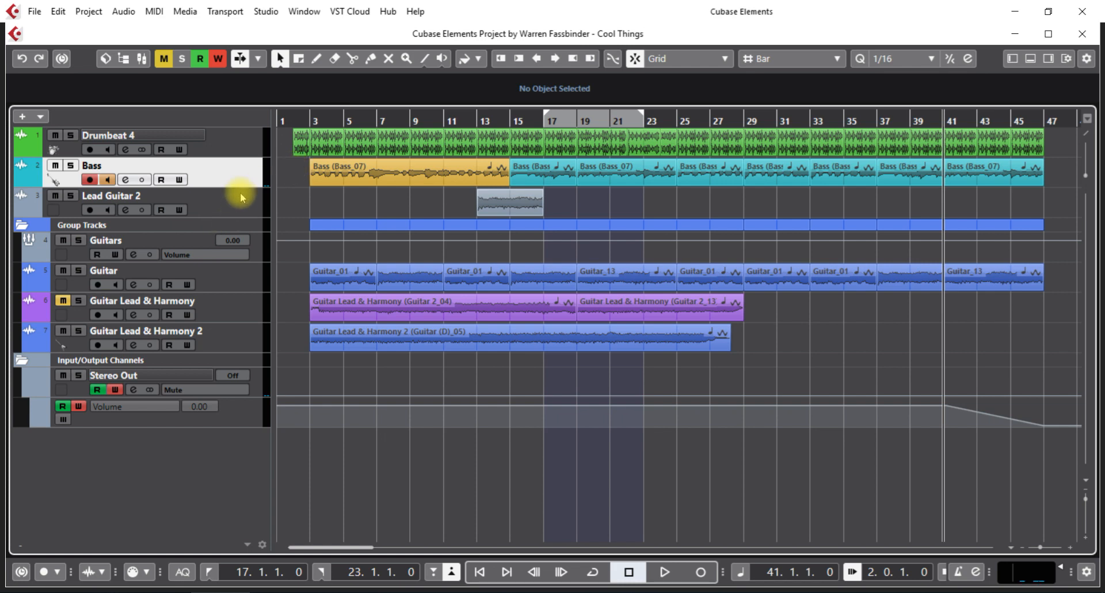
left_click_drag(239, 185, 224, 237)
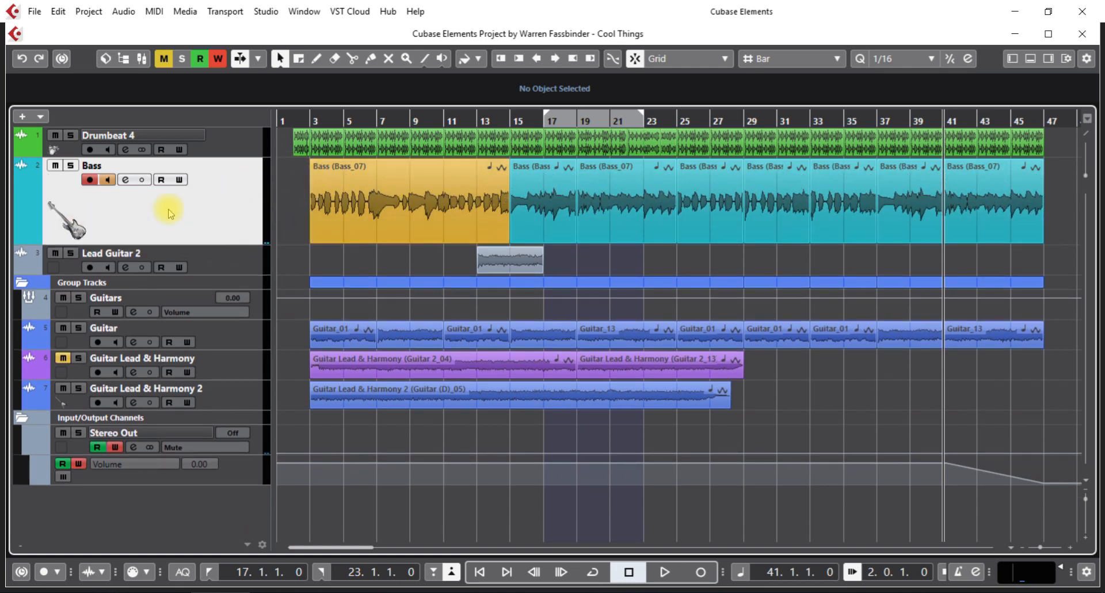
Reduce the Bass track's height and set the locator range from bar 3 to bar 47.
left_click_drag(205, 244, 210, 197)
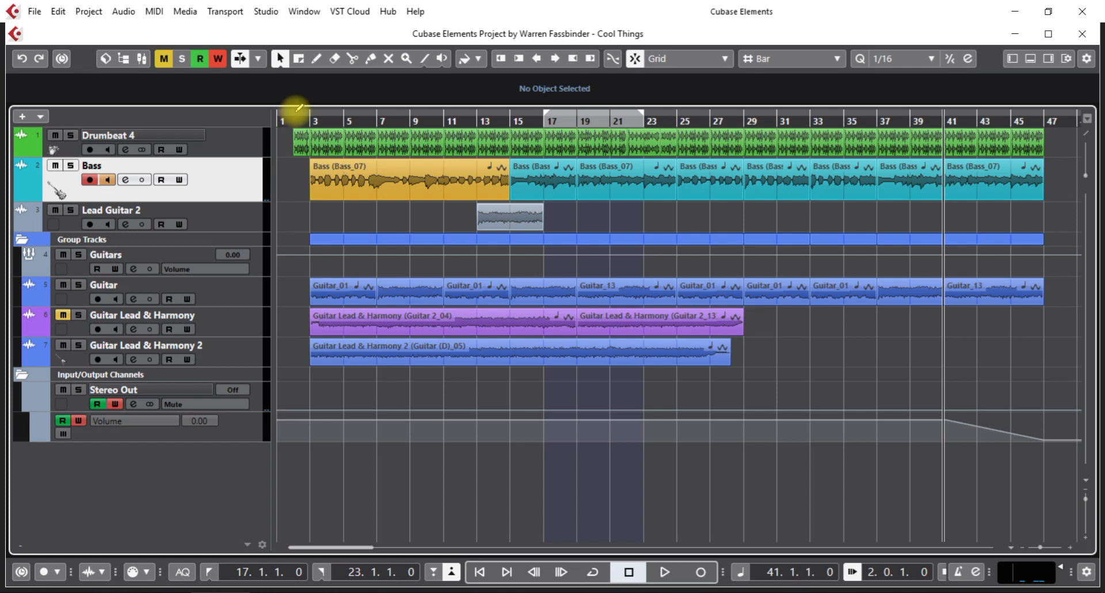
mouse_move(297, 109)
left_mouse_down()
mouse_move(614, 118)
mouse_move(1041, 107)
left_mouse_up()
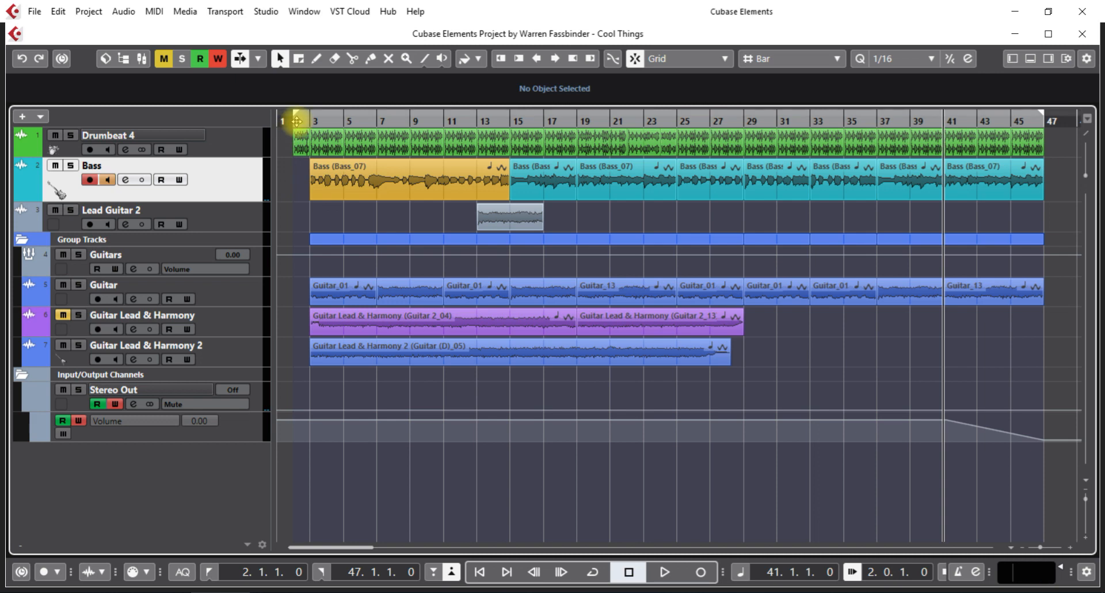
scroll(306, 121, "up", 4)
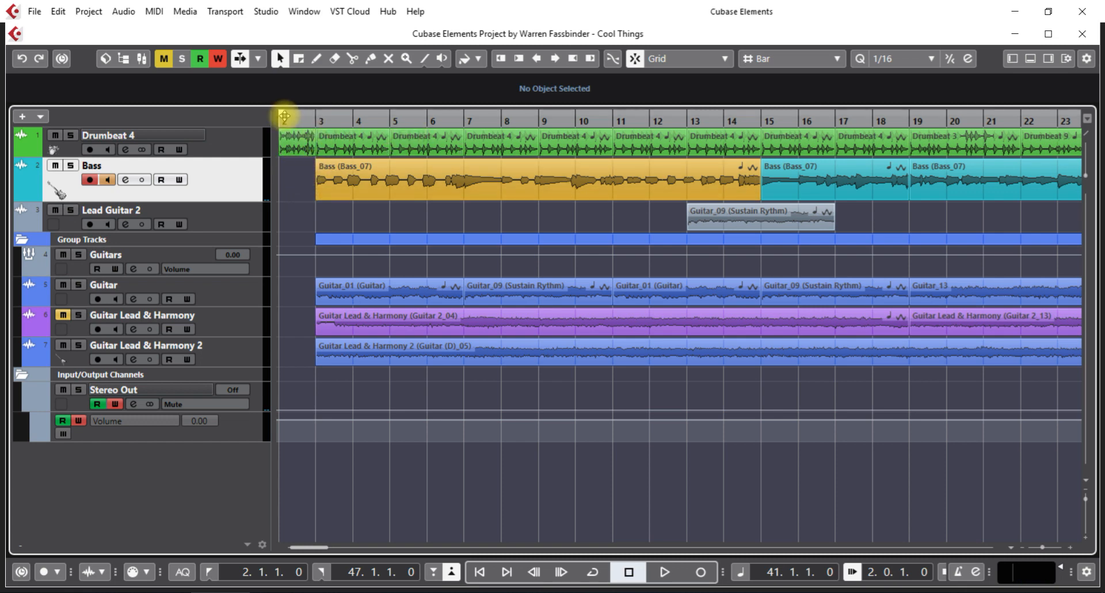
left_click_drag(282, 117, 316, 115)
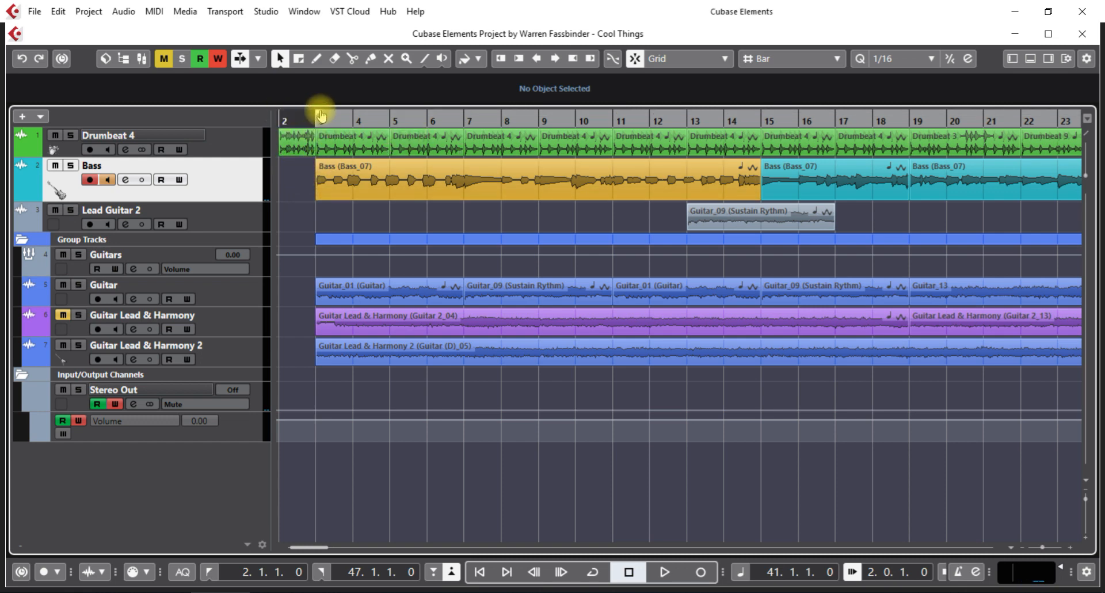
Open the Export Audio Mixdown settings and review the file name and the choices for the file path.
left_click(35, 11)
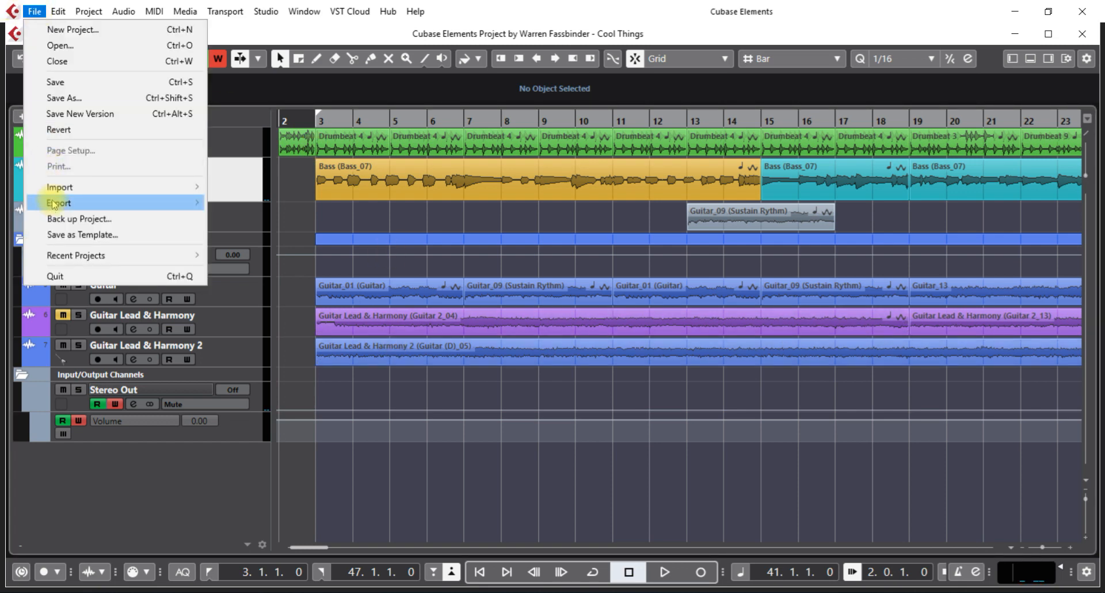
mouse_move(57, 204)
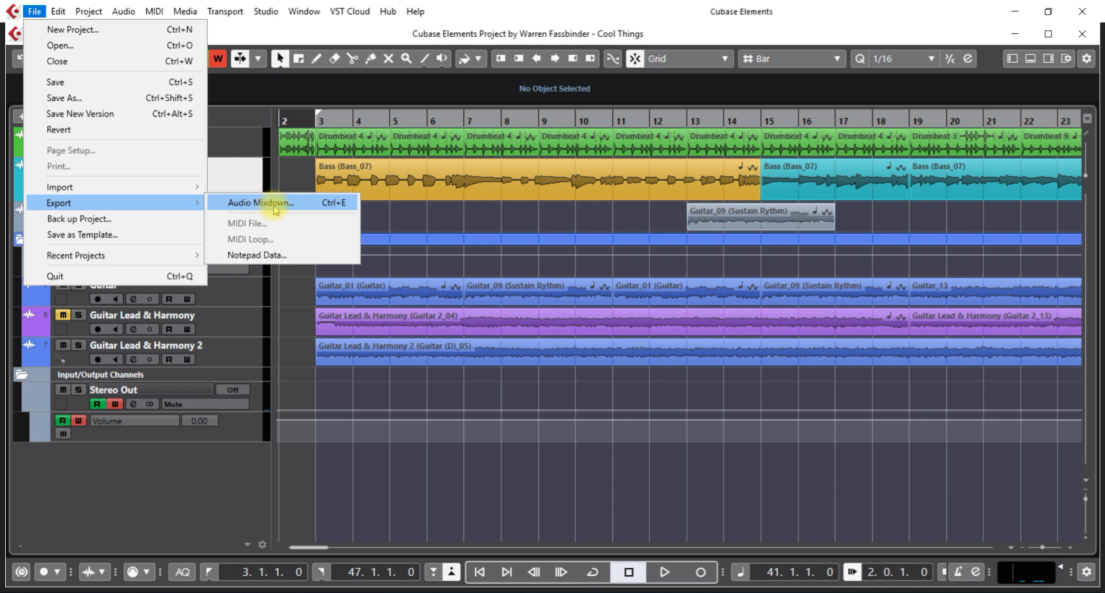
left_click(568, 11)
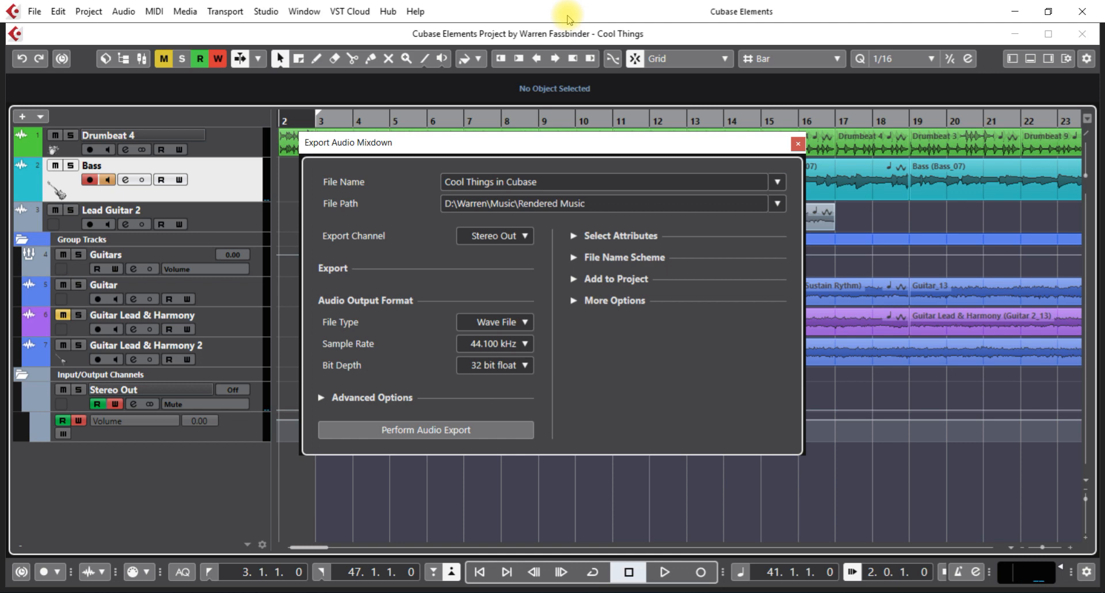
left_click(518, 182)
left_click(593, 181)
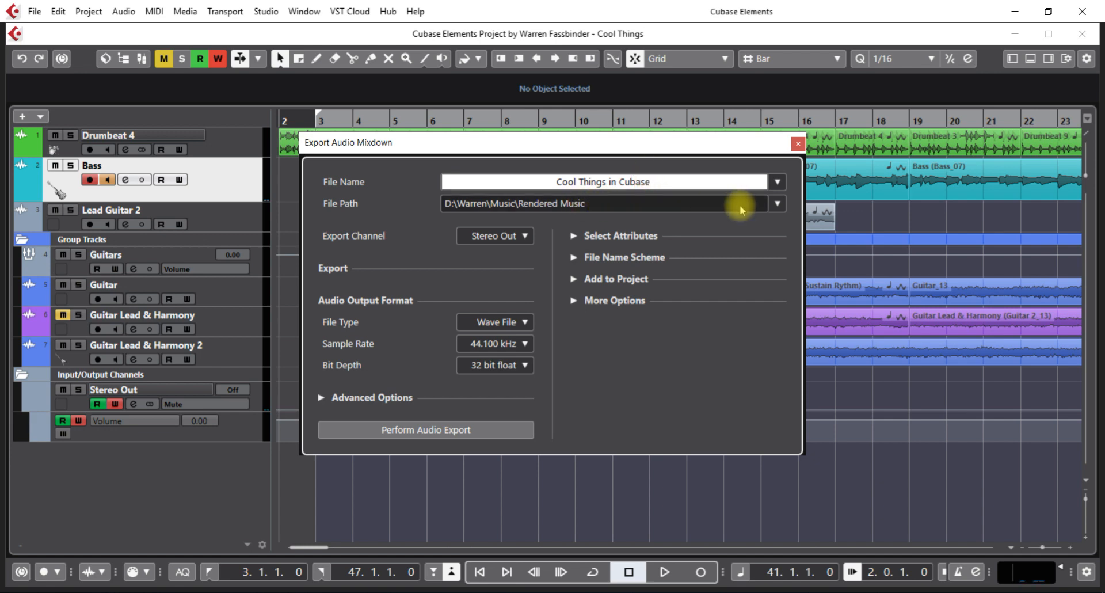
left_click(777, 204)
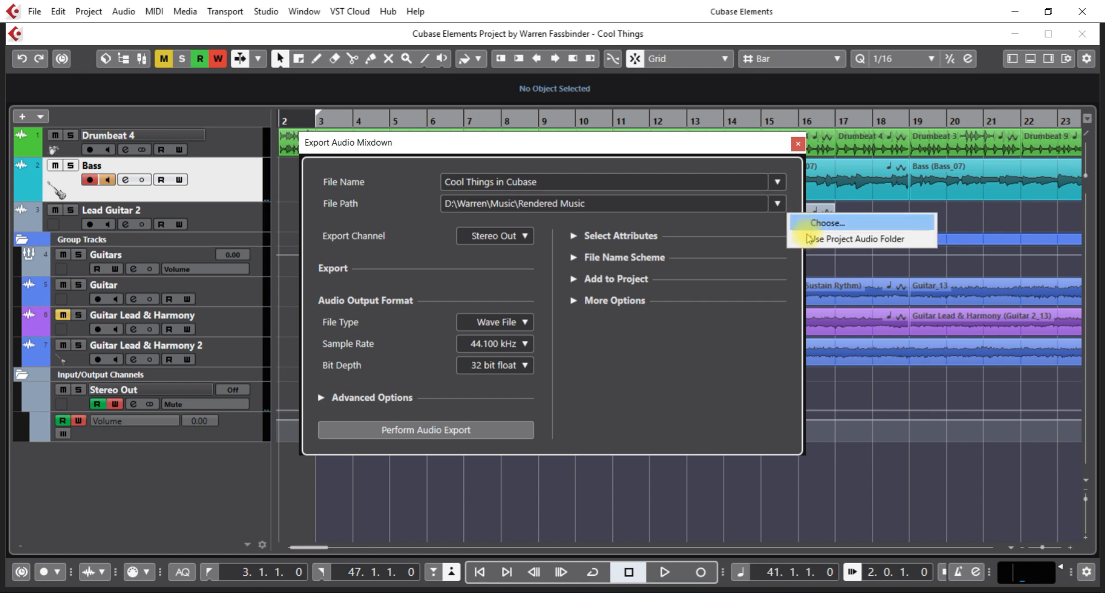
left_click(641, 148)
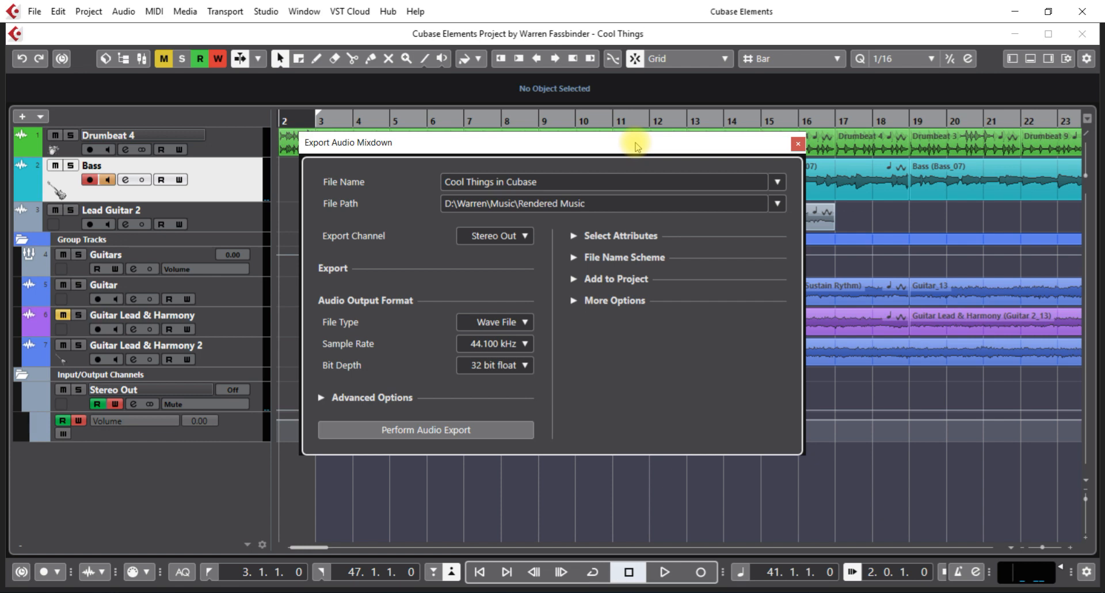
Look over the Wave file attributes, collapse them, and reveal the file name scheme options for the mixdown.
left_click(576, 236)
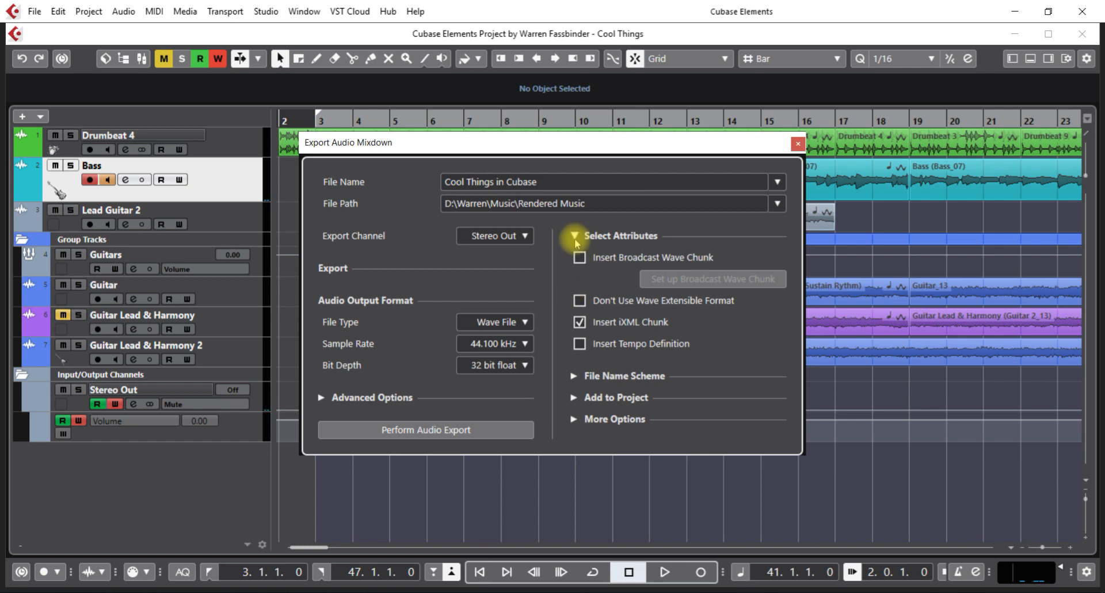
left_click(576, 237)
left_click(576, 259)
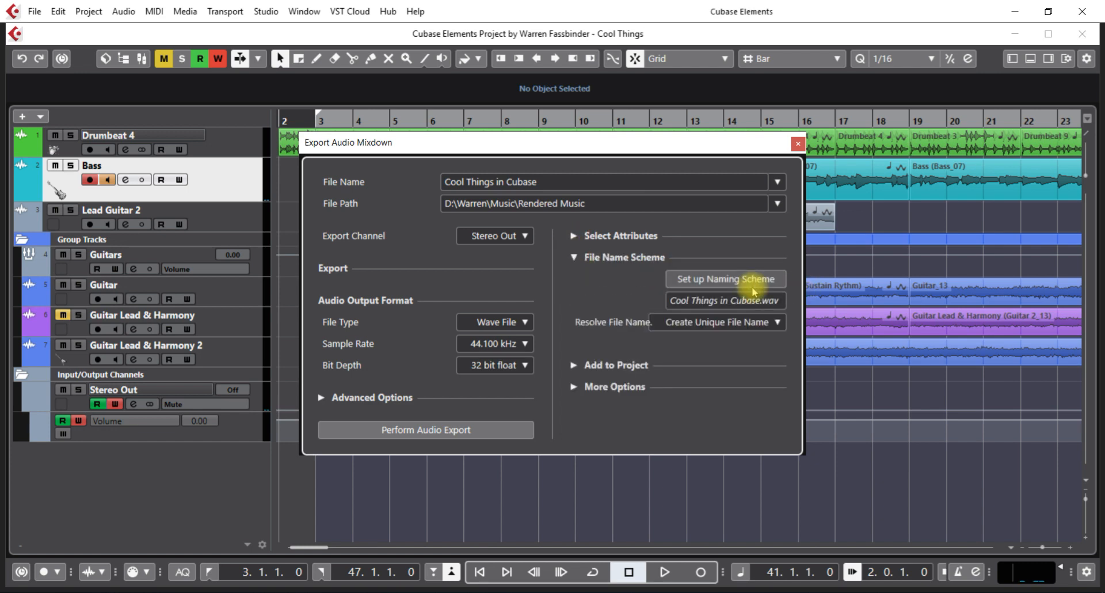
Set the mixdown file type to MPEG 1 Layer 3, with an inserted ID3 tag and a 320 kBit bit rate.
left_click(525, 322)
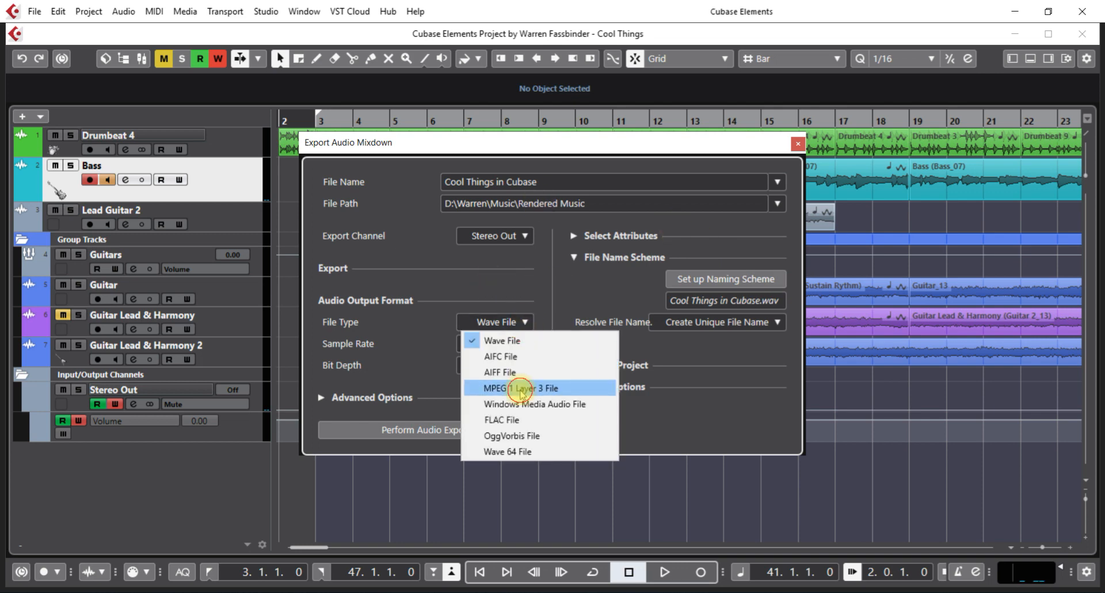
left_click(520, 388)
left_click(574, 237)
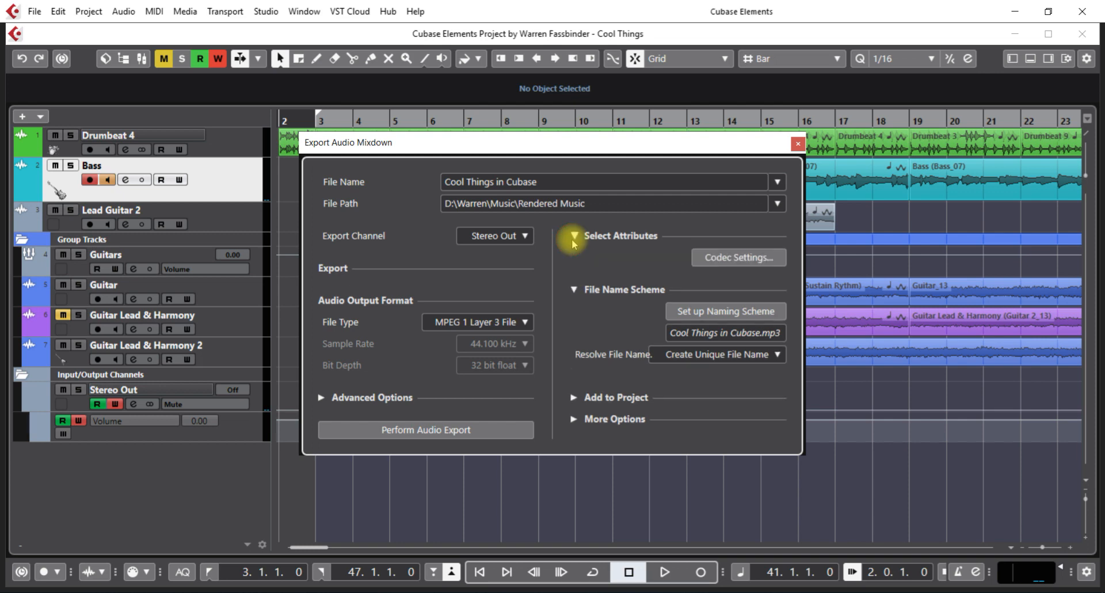
left_click(751, 260)
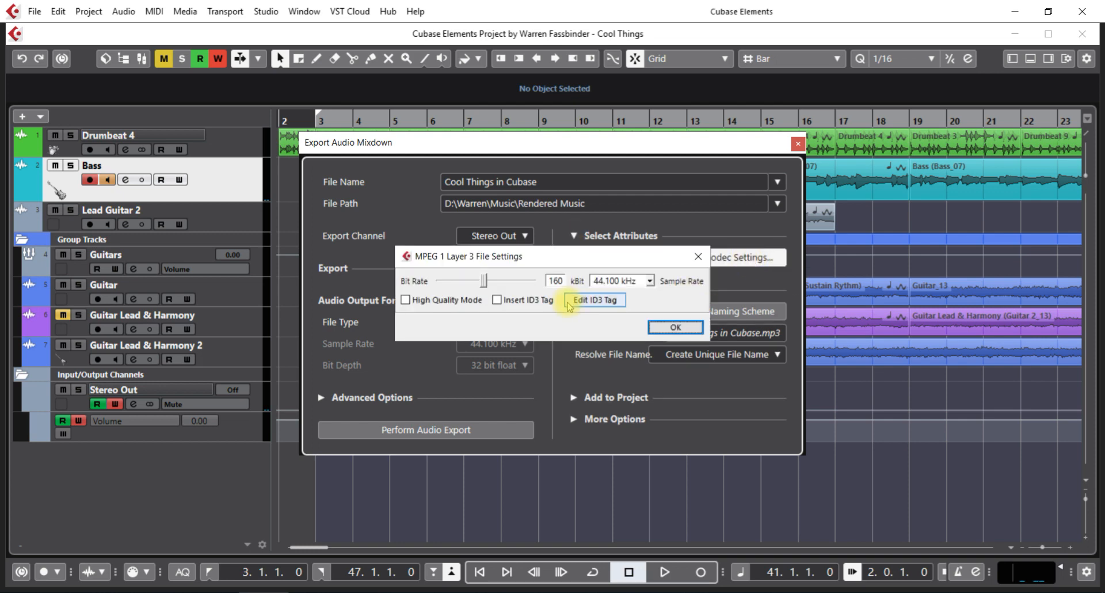
left_click(497, 299)
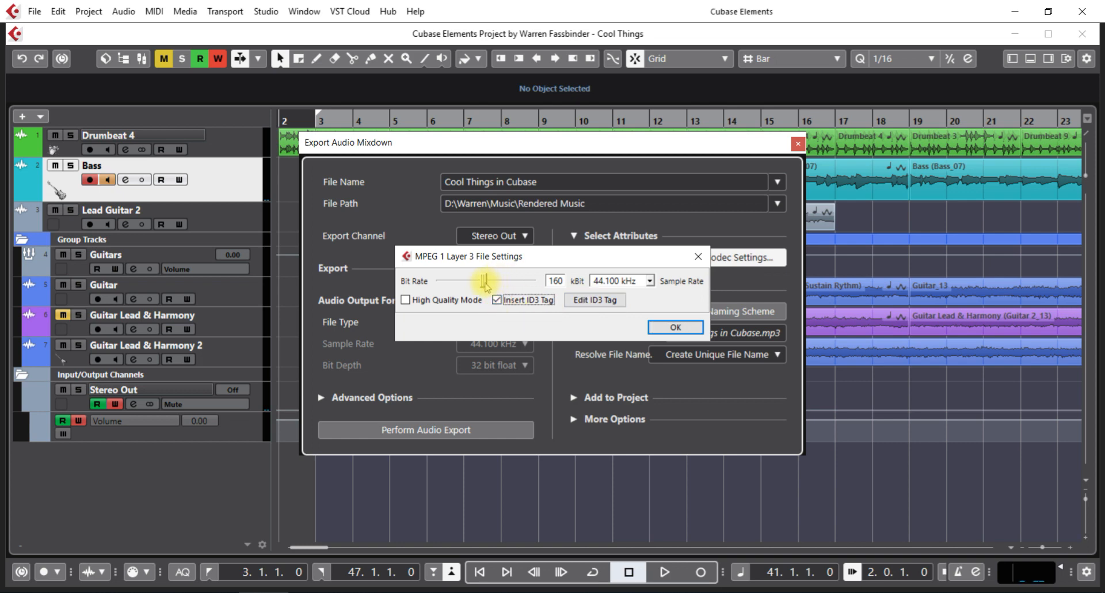
left_click_drag(485, 282, 537, 285)
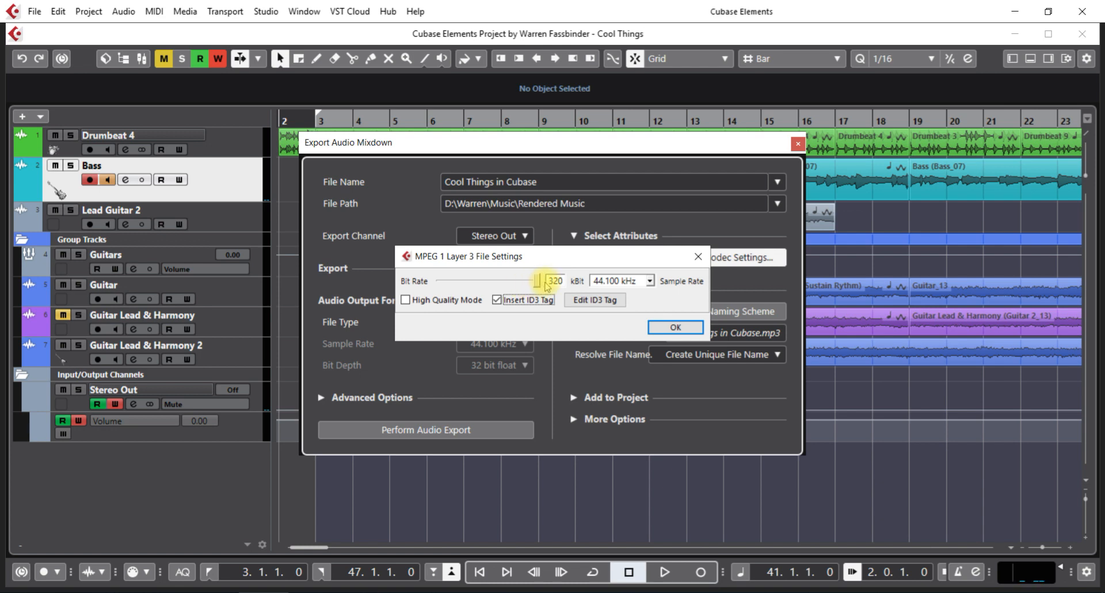
left_click_drag(580, 263, 577, 245)
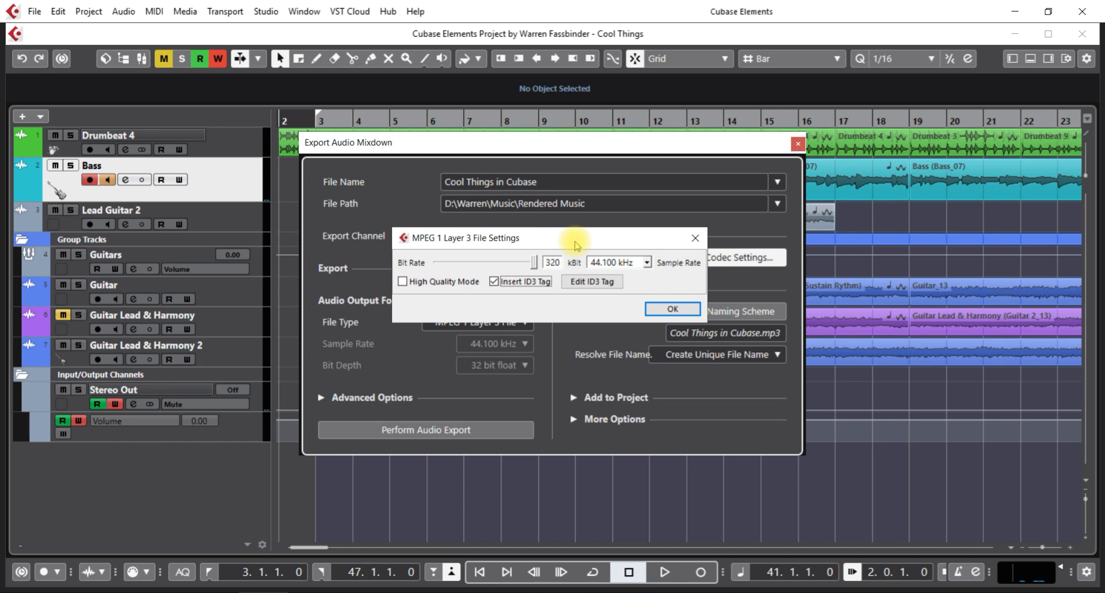
Review the MP3 sample rate choices and the ID3 tag fields without changing them, and close the codec settings.
left_click(647, 262)
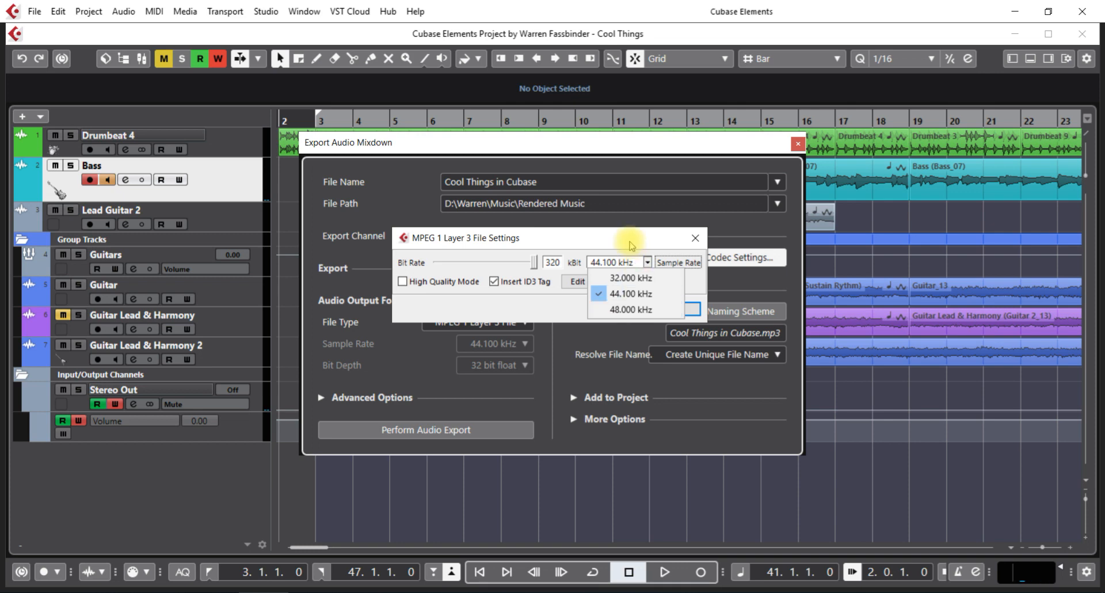
left_click(631, 246)
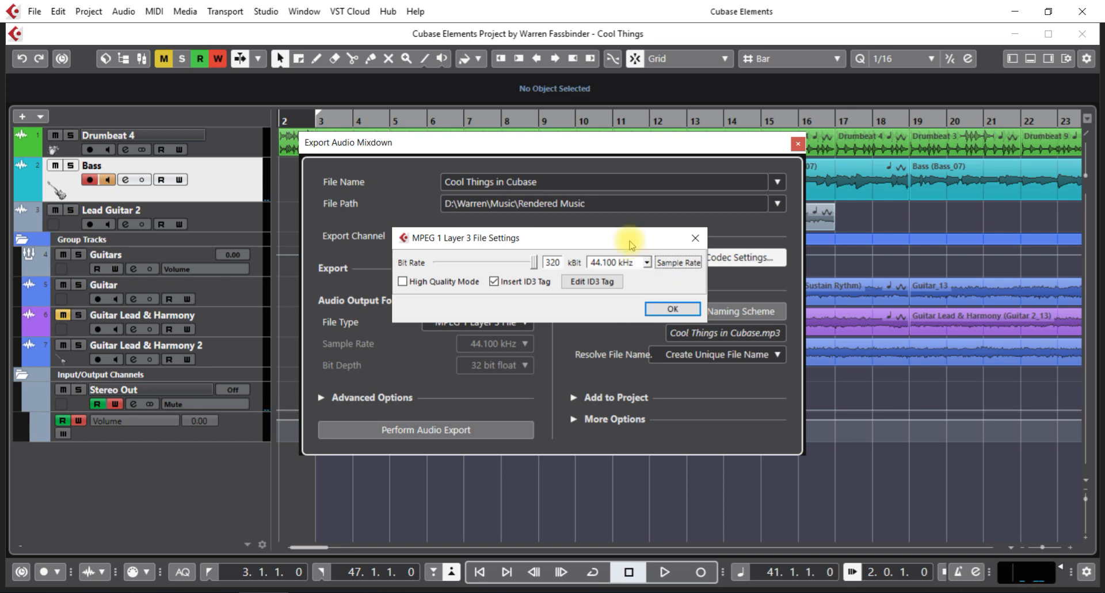
left_click(587, 283)
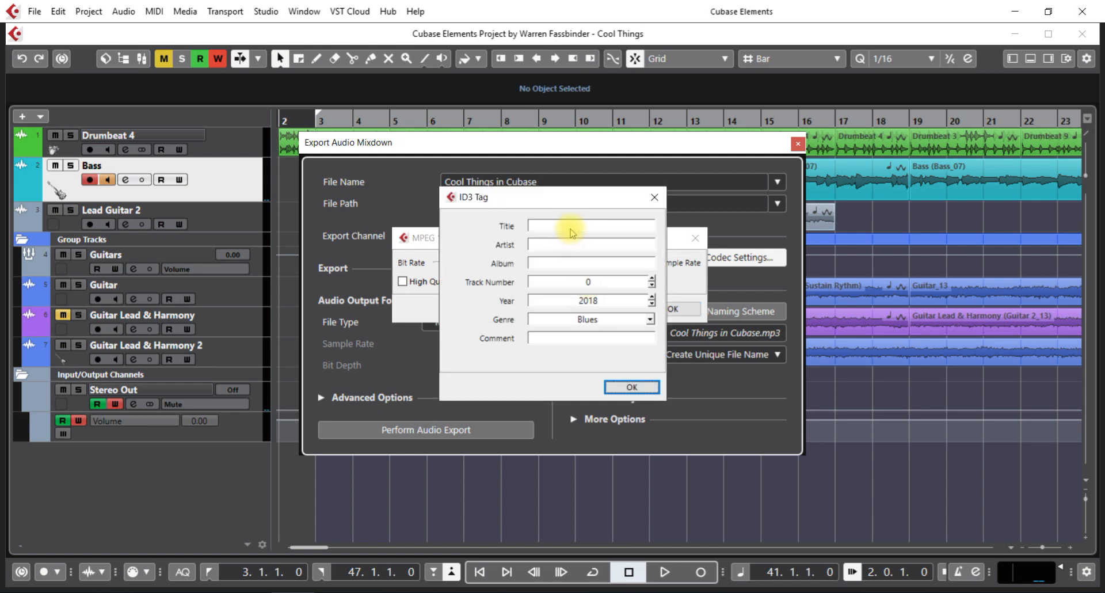
left_click(569, 228)
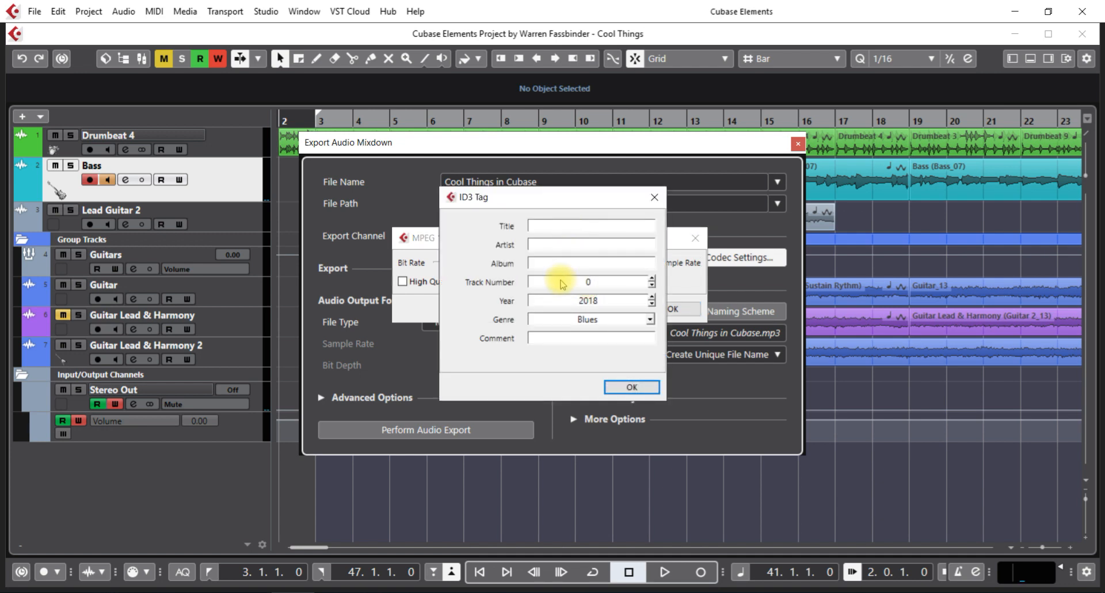
left_click(561, 338)
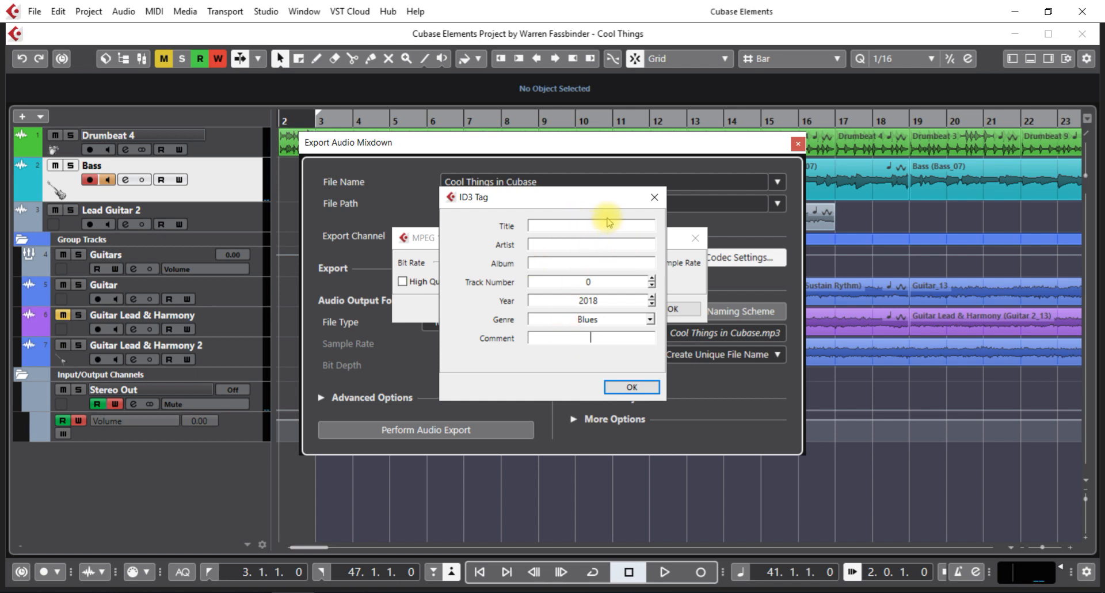
left_click(652, 198)
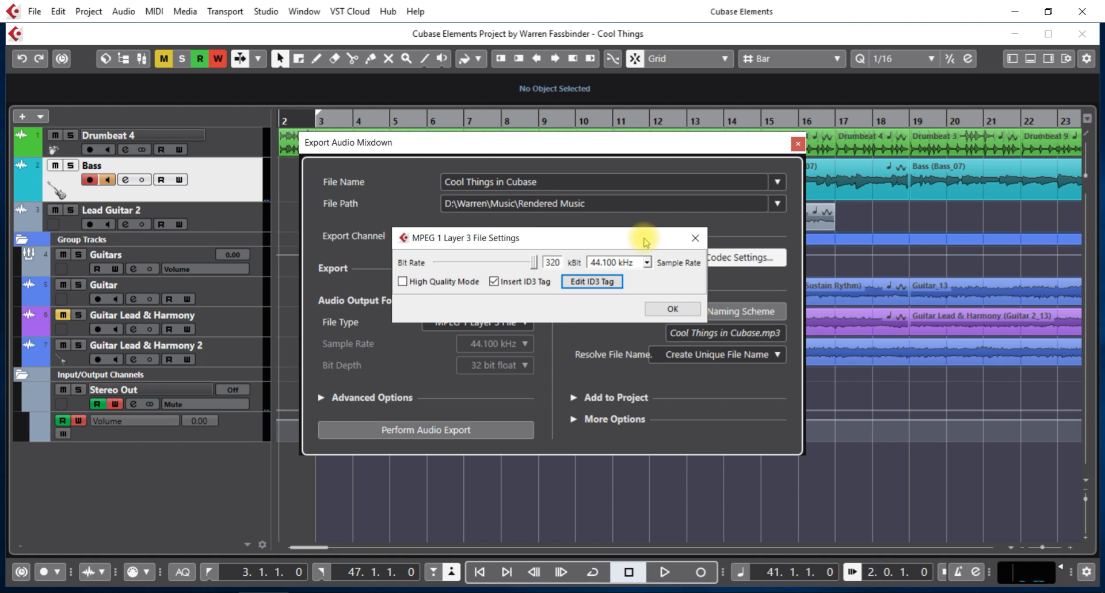
left_click(694, 239)
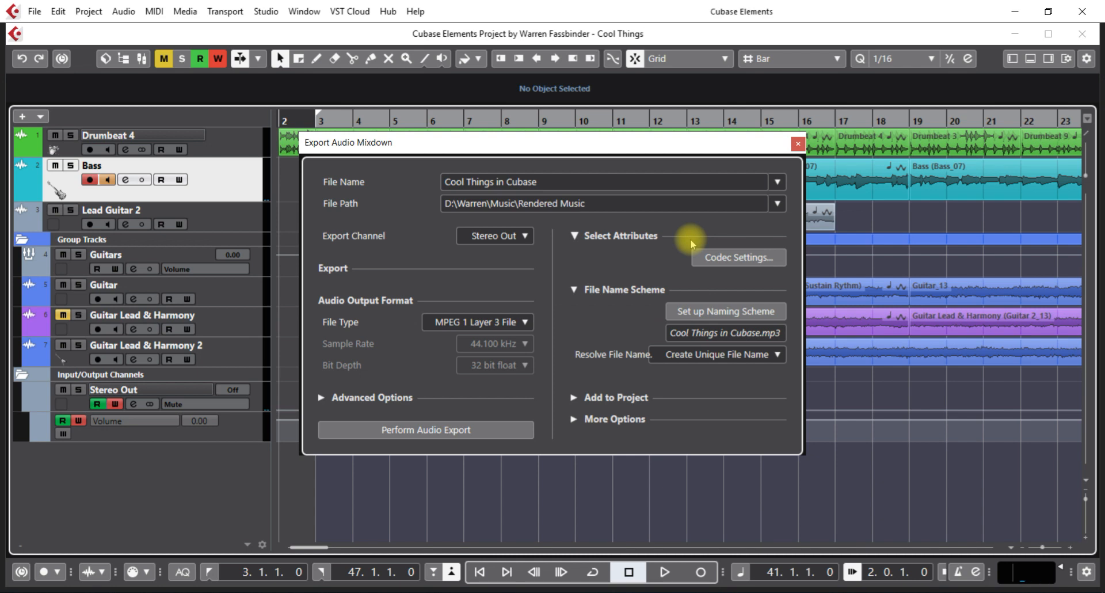
Reveal the additional export options, set After Export to Upload to SoundCloud, and close the mixdown settings without exporting.
left_click(573, 419)
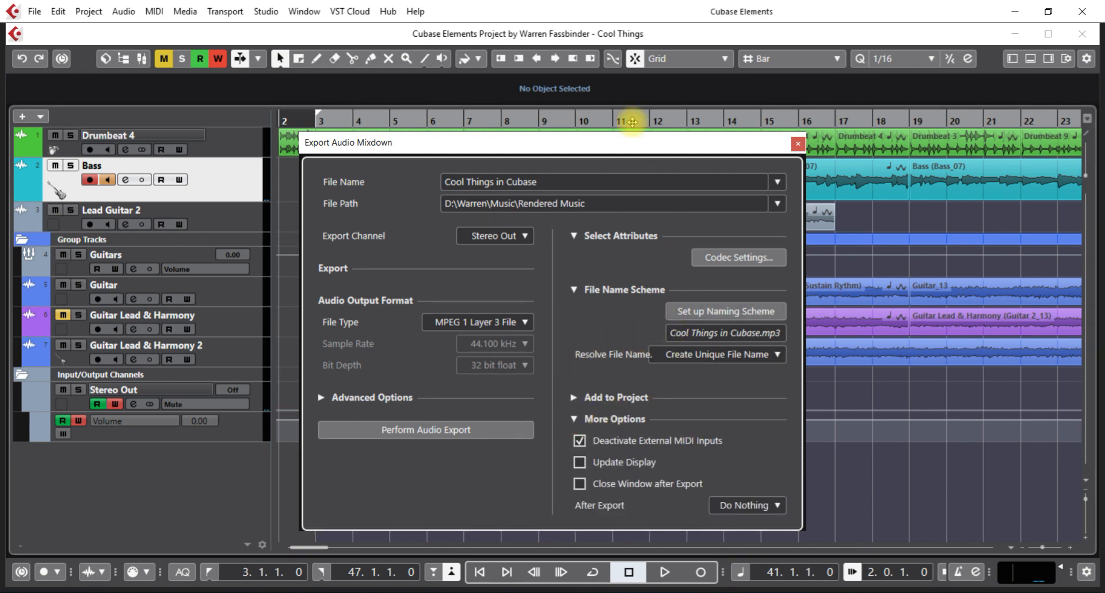
left_click_drag(616, 141, 633, 81)
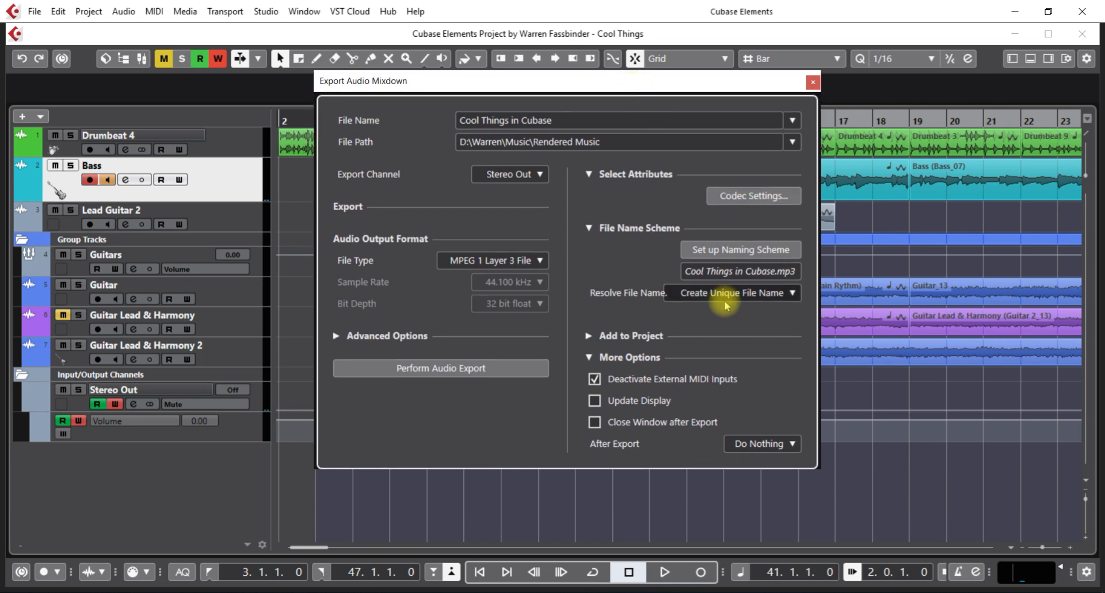
left_click(789, 447)
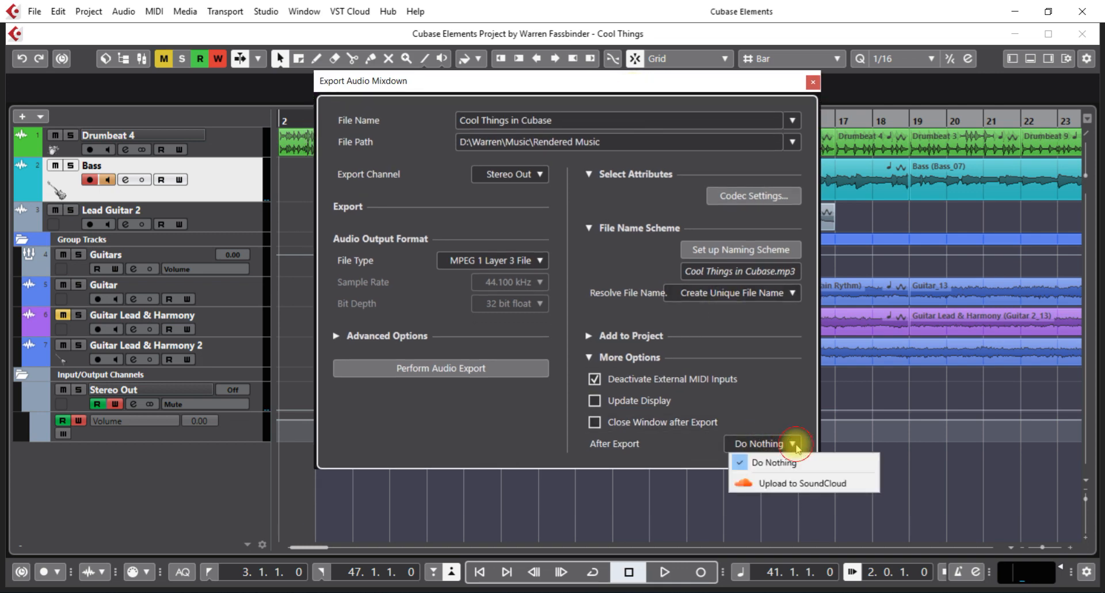
left_click(769, 484)
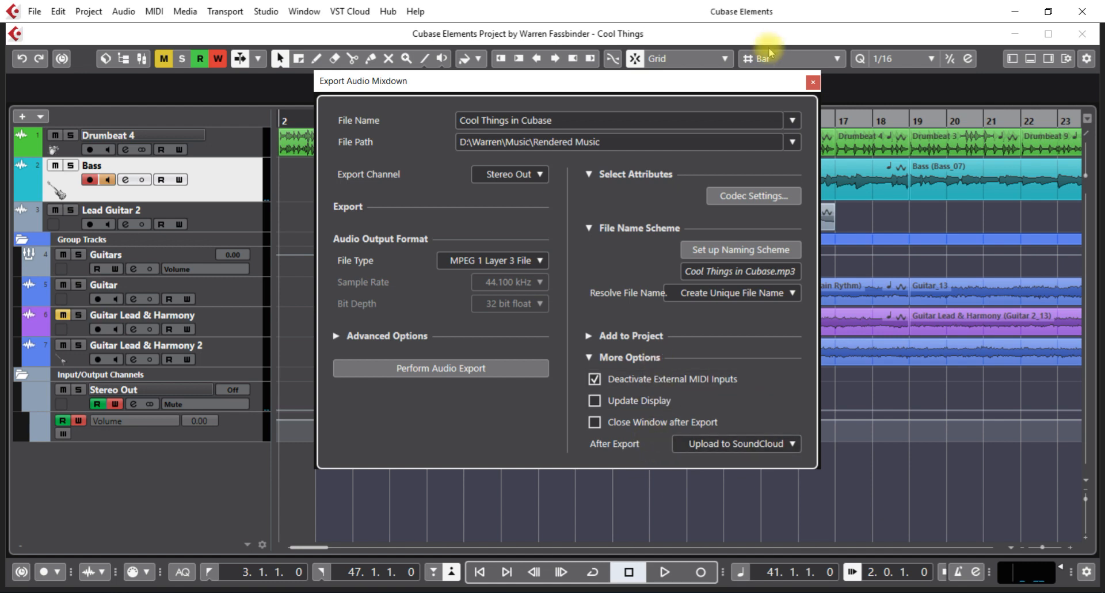
left_click(813, 84)
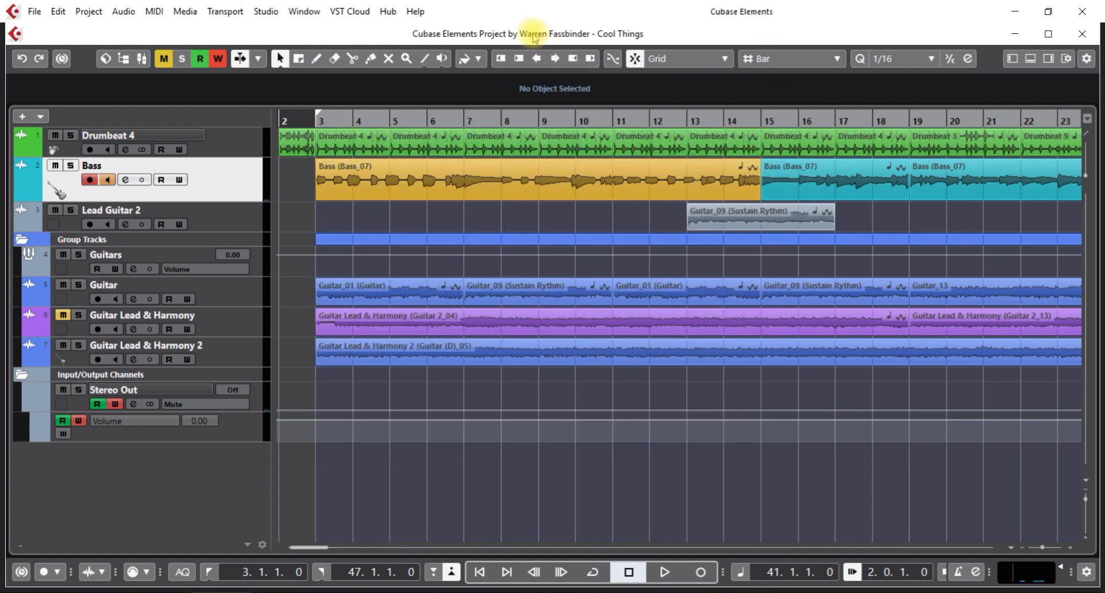